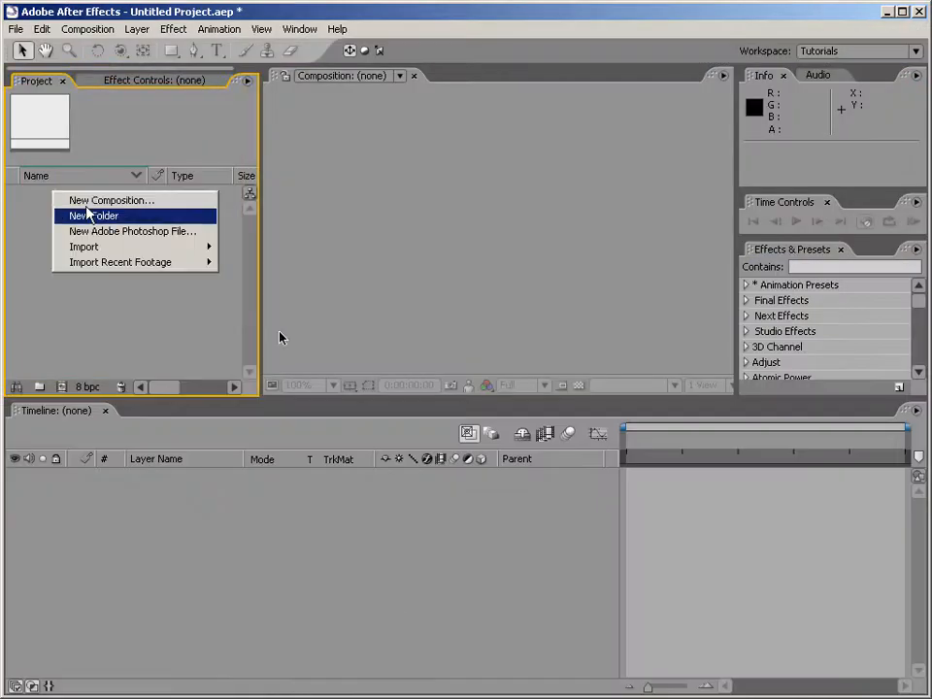
Create a new 760 × 150 pixel composition with square pixels, 25 fps and a duration of 10 seconds.
{"action": "left_click", "coordinate": [90, 201]}
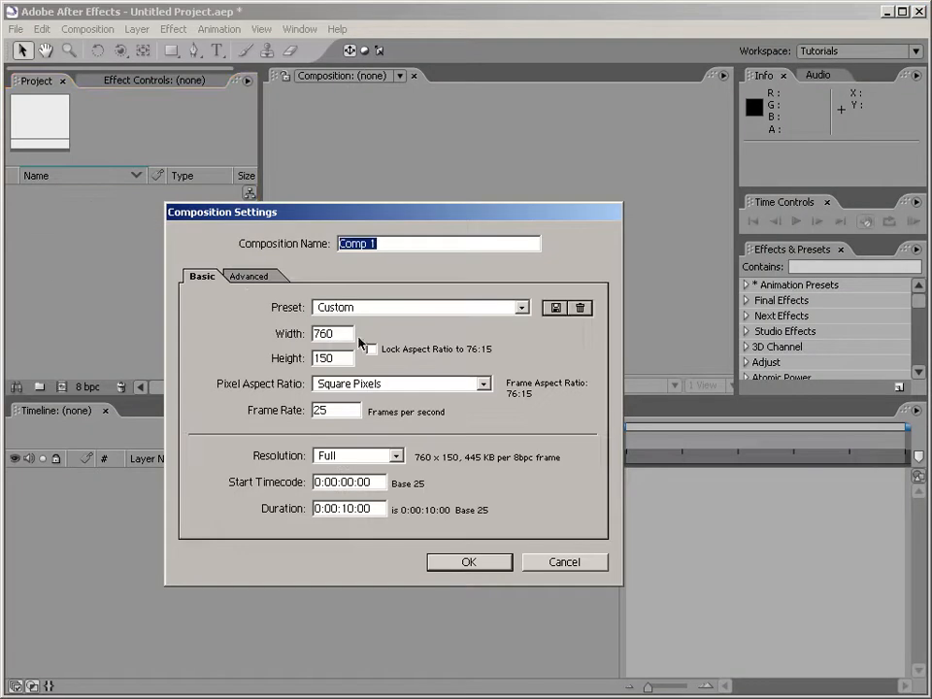
{"action": "left_click", "coordinate": [472, 565]}
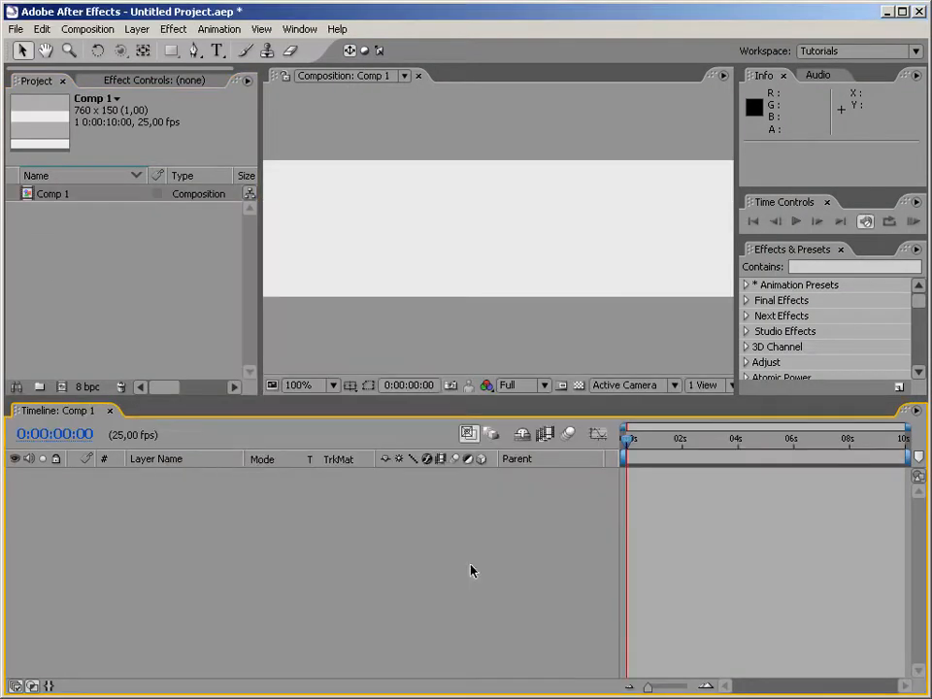
{"action": "left_click", "coordinate": [805, 266]}
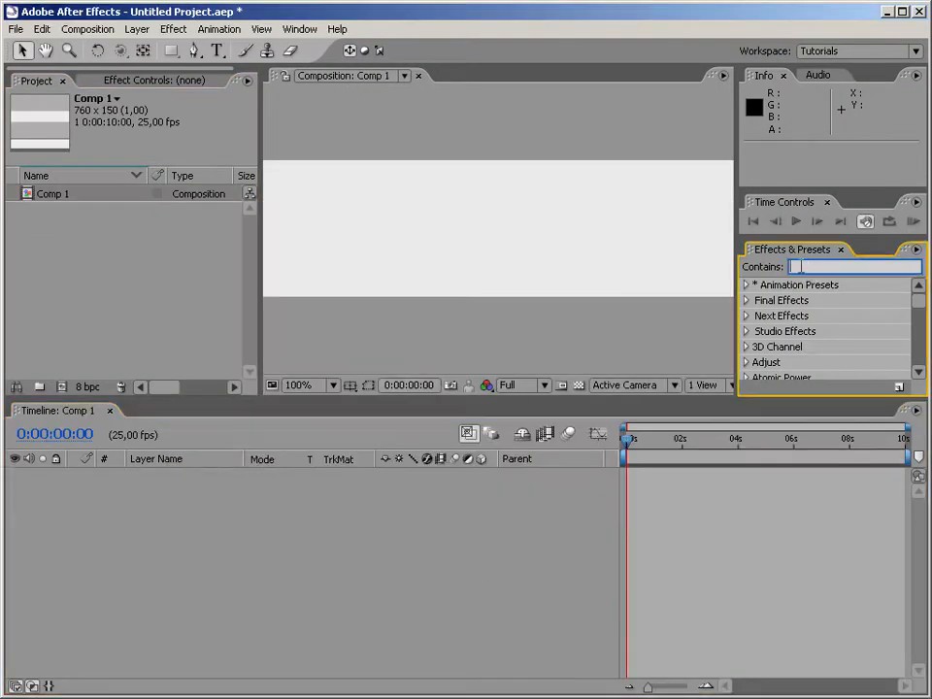
Add a composition-sized black solid layer, 760 × 150 pixels, to the timeline.
{"action": "right_click", "coordinate": [273, 477]}
{"action": "mouse_move", "coordinate": [302, 483]}
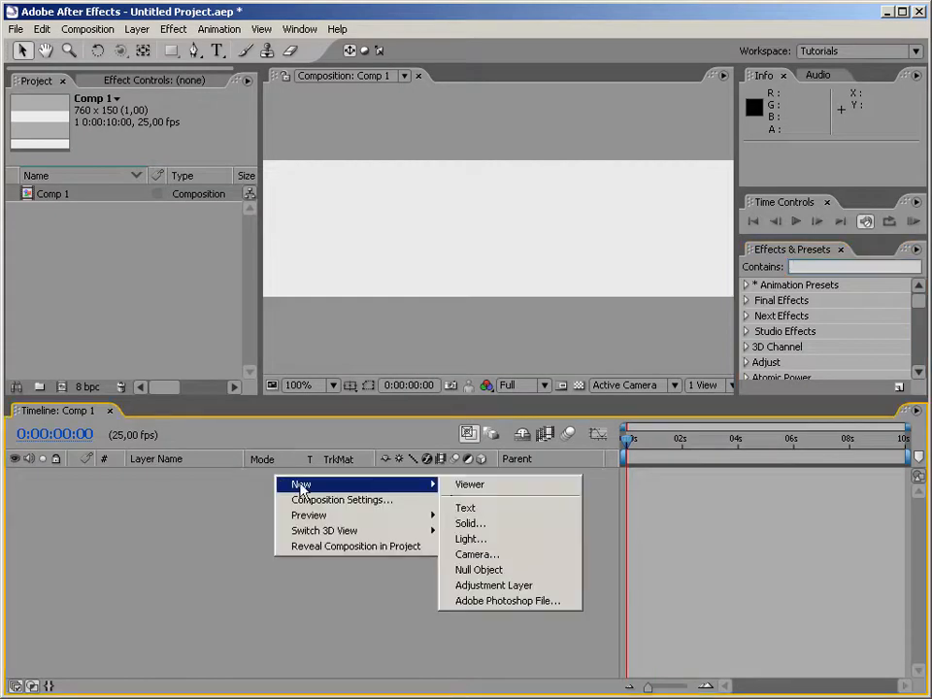
{"action": "left_click", "coordinate": [491, 526]}
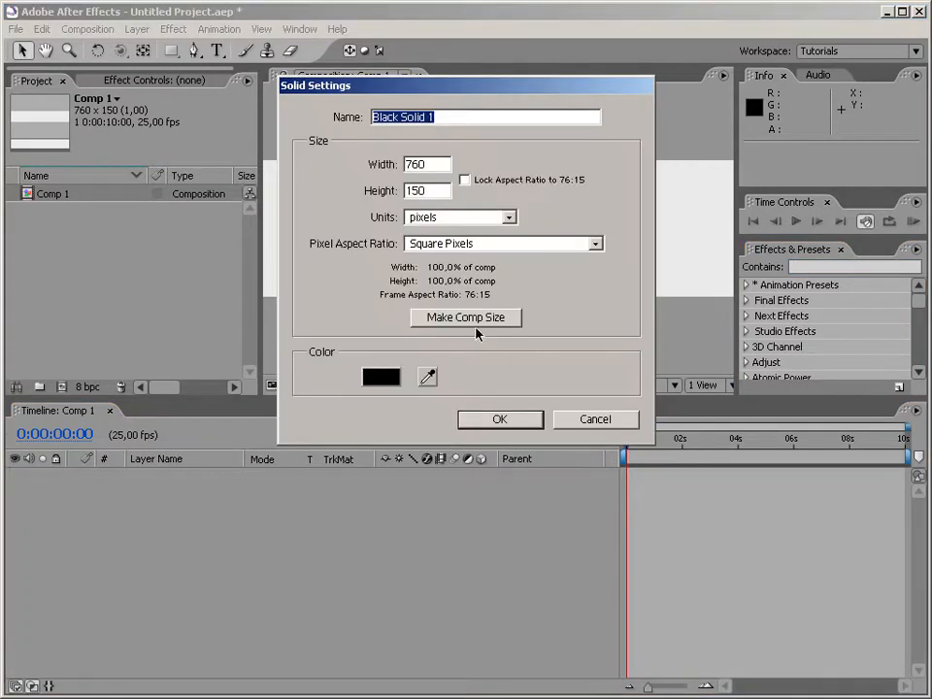
{"action": "left_click", "coordinate": [494, 419]}
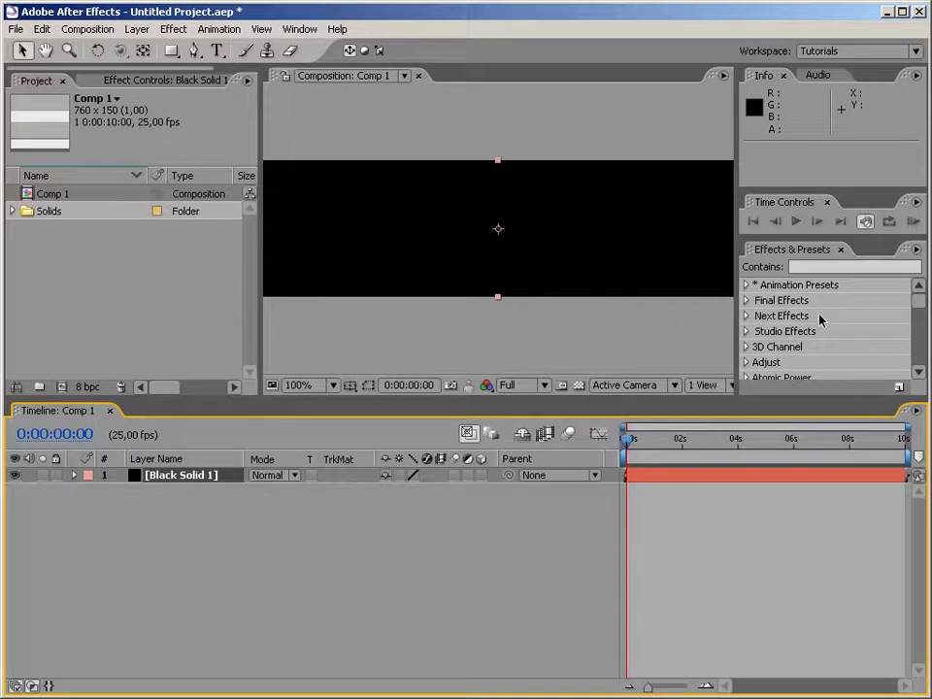
Find the Fractal Noise effect by searching for "fract" and apply it to the black solid.
{"action": "left_click", "coordinate": [806, 268]}
{"action": "type", "text": "fract"}
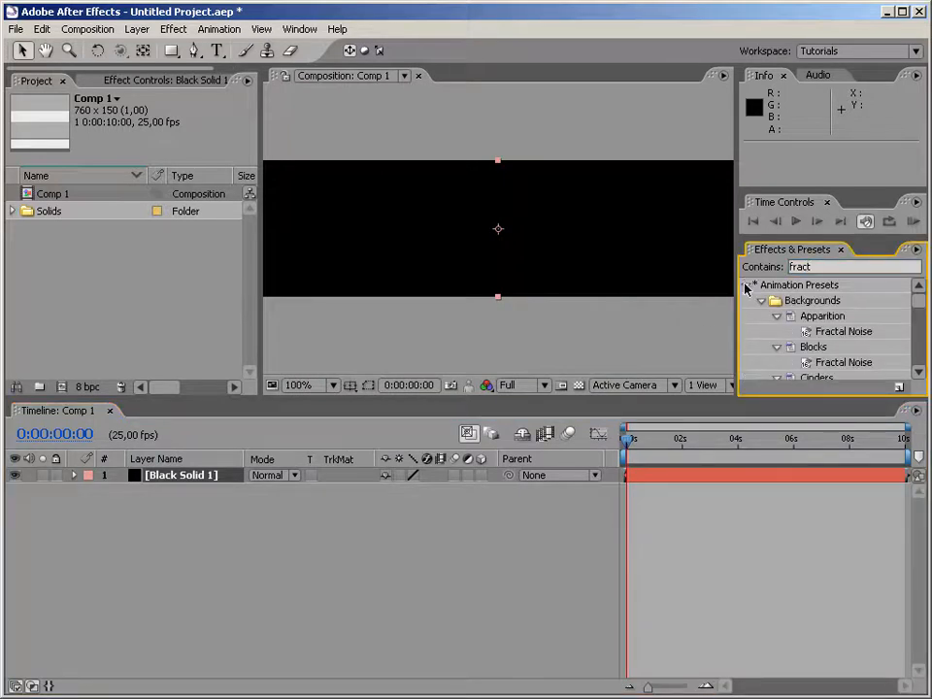
{"action": "left_click_drag", "start_coordinate": [805, 347], "coordinate": [545, 233]}
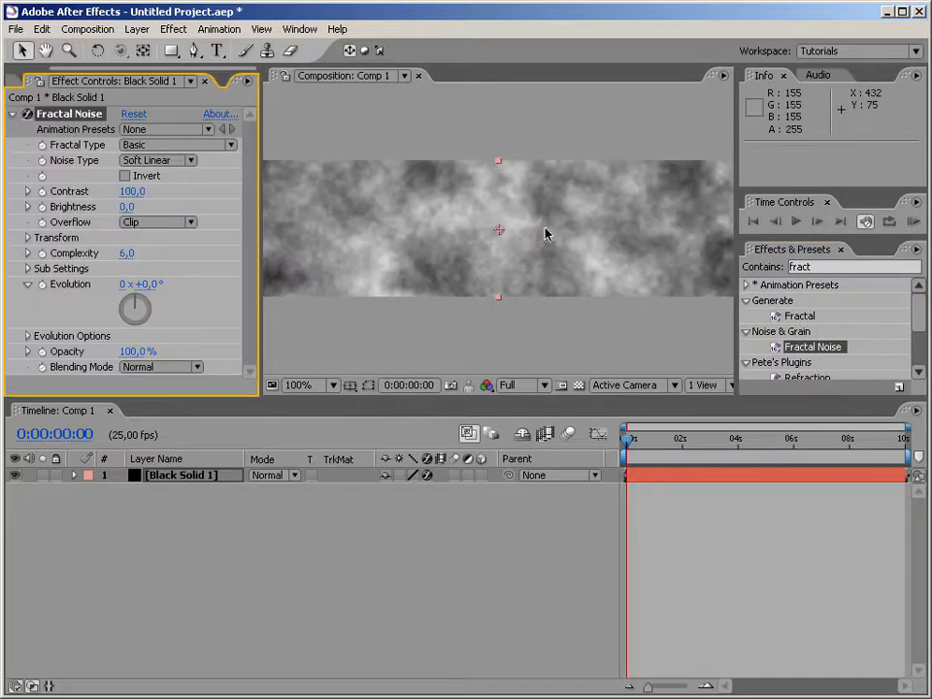
Turn the Fractal Noise Evolution to 322° and enable Cycle Evolution in the Evolution Options.
{"action": "mouse_move", "coordinate": [629, 439]}
{"action": "left_mouse_down"}
{"action": "mouse_move", "coordinate": [725, 439]}
{"action": "mouse_move", "coordinate": [626, 457]}
{"action": "left_mouse_up"}
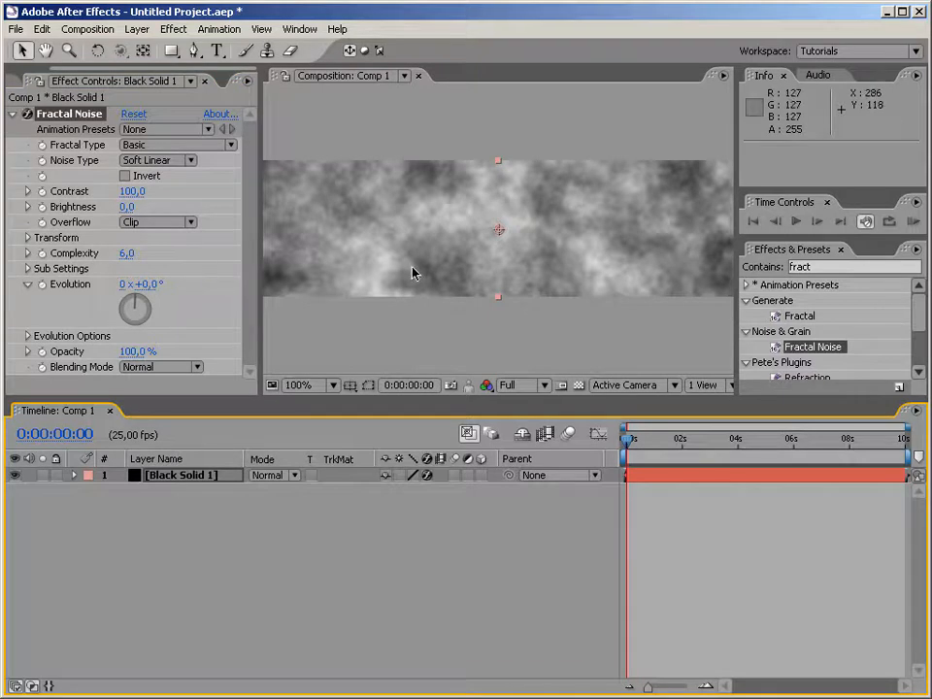
{"action": "left_click_drag", "start_coordinate": [340, 266], "coordinate": [456, 262]}
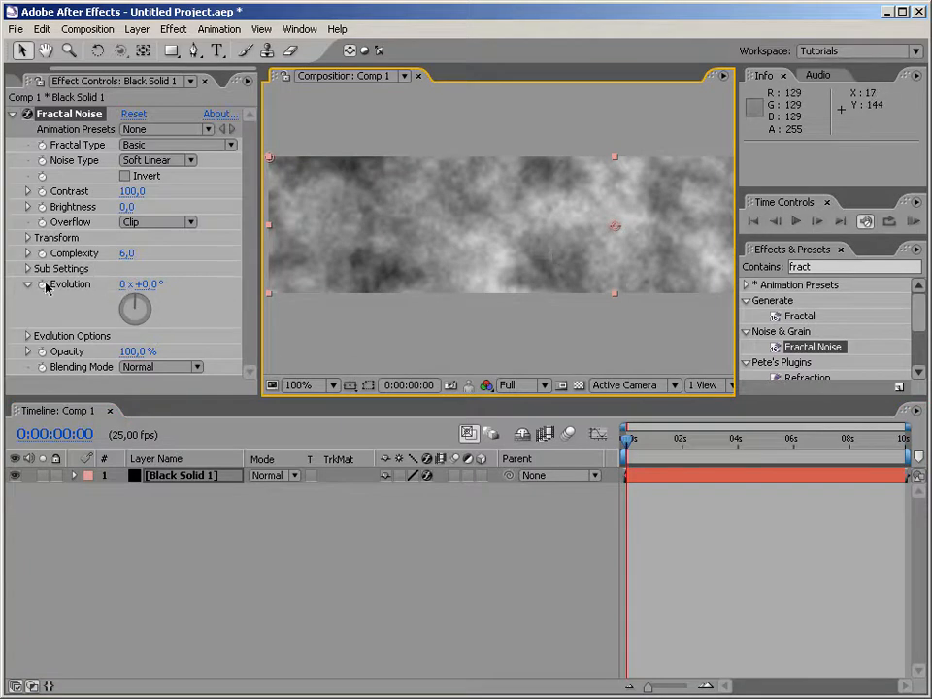
{"action": "left_click", "coordinate": [26, 336]}
{"action": "left_click_drag", "start_coordinate": [151, 285], "coordinate": [437, 275]}
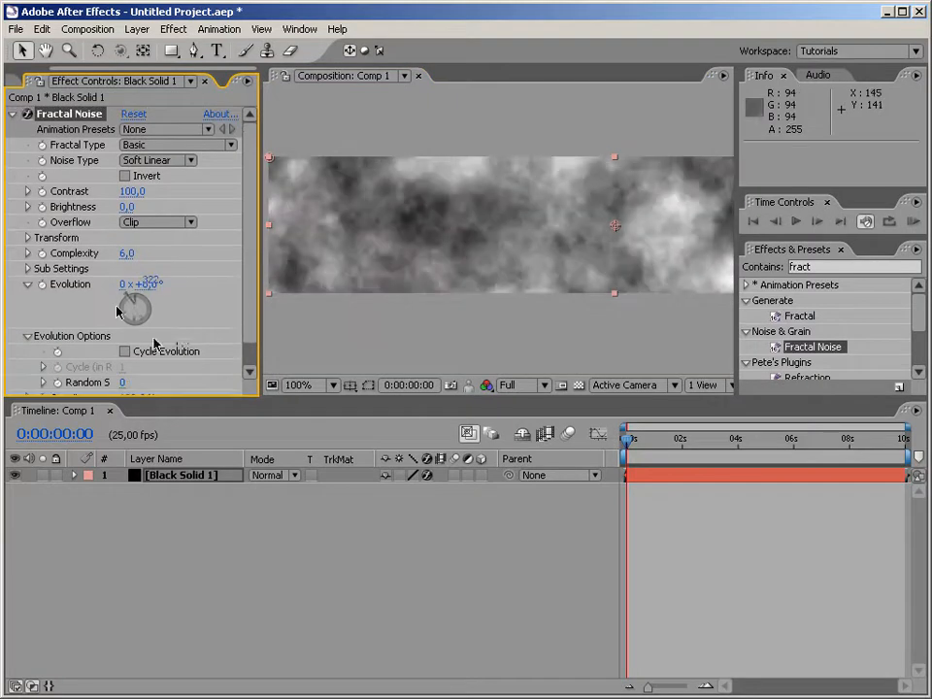
{"action": "left_click", "coordinate": [124, 347]}
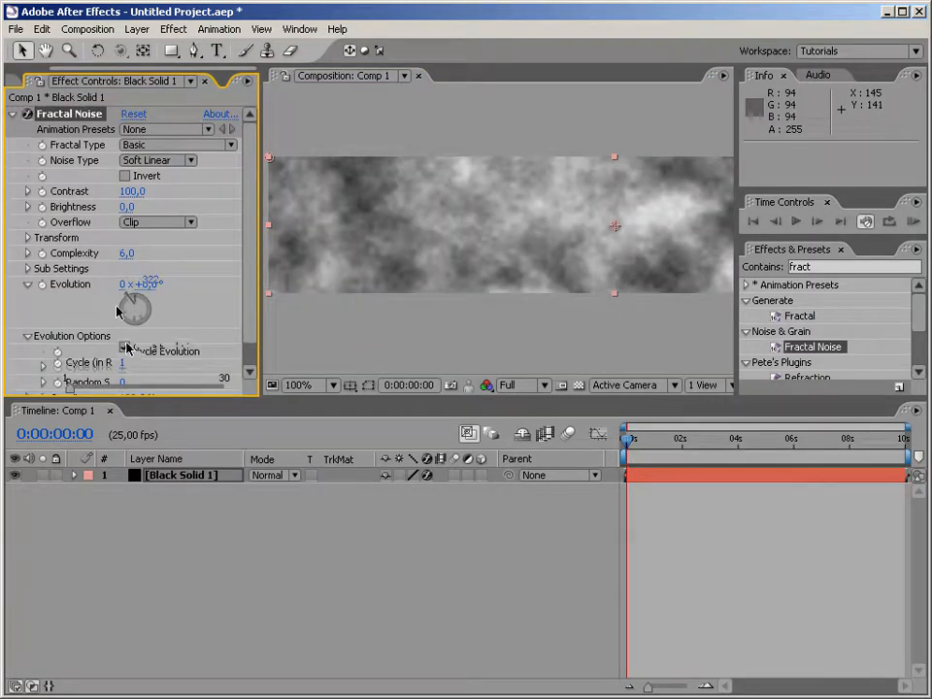
Widen the effect settings area and keep Cycle (in Revolutions) at 1.
{"action": "left_click_drag", "start_coordinate": [263, 345], "coordinate": [309, 347]}
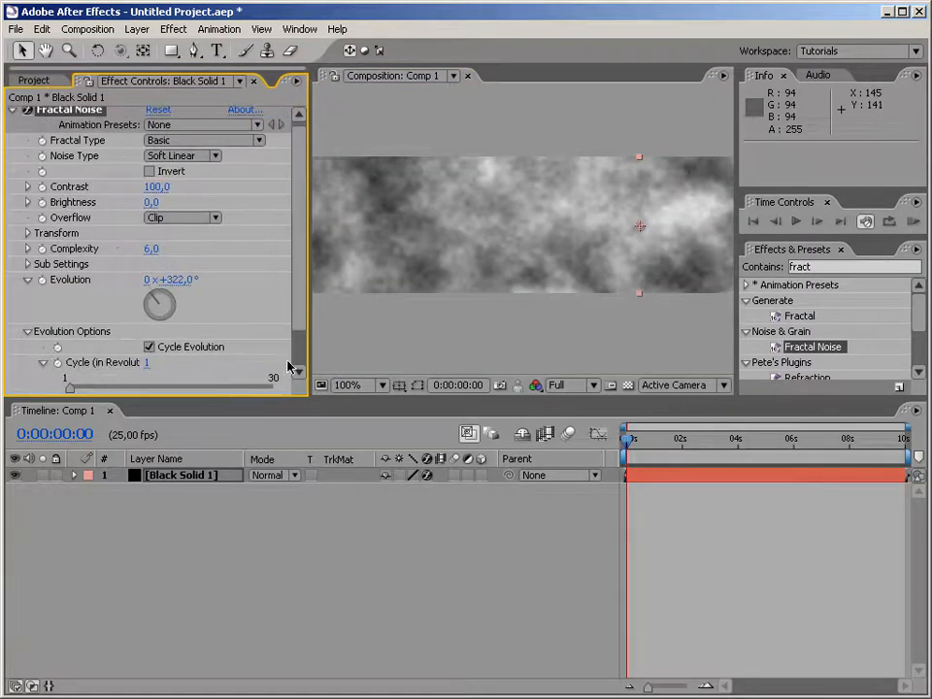
{"action": "left_click_drag", "start_coordinate": [311, 348], "coordinate": [389, 337]}
{"action": "left_click", "coordinate": [187, 359]}
{"action": "key", "text": "Return"}
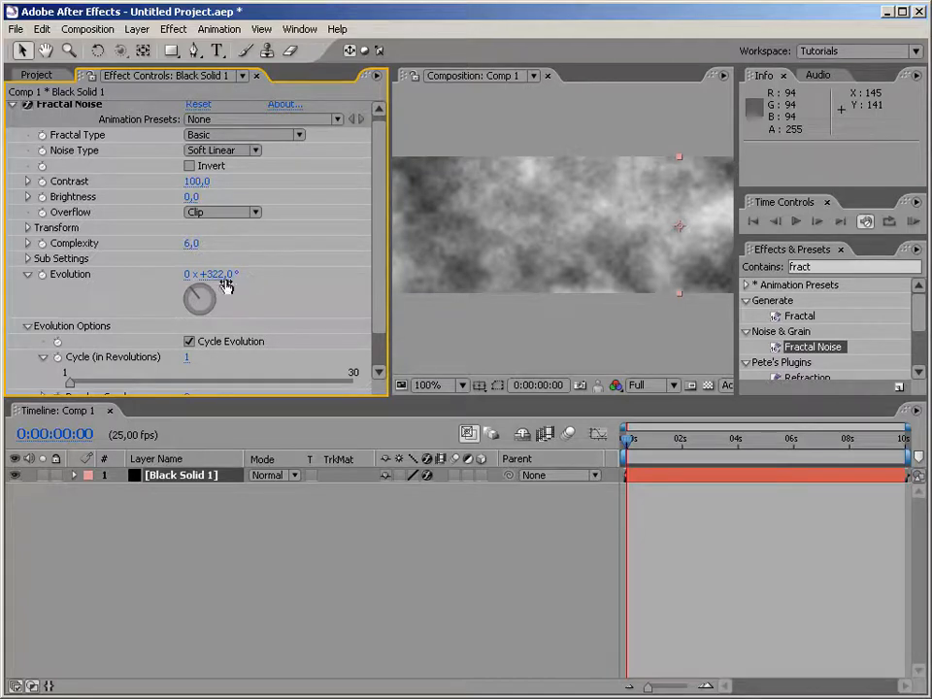
{"action": "left_click", "coordinate": [190, 357]}
{"action": "key", "text": "Return"}
Set the noise's Evolution angle to 0° and finally to 360°, one full revolution.
{"action": "left_click", "coordinate": [209, 273]}
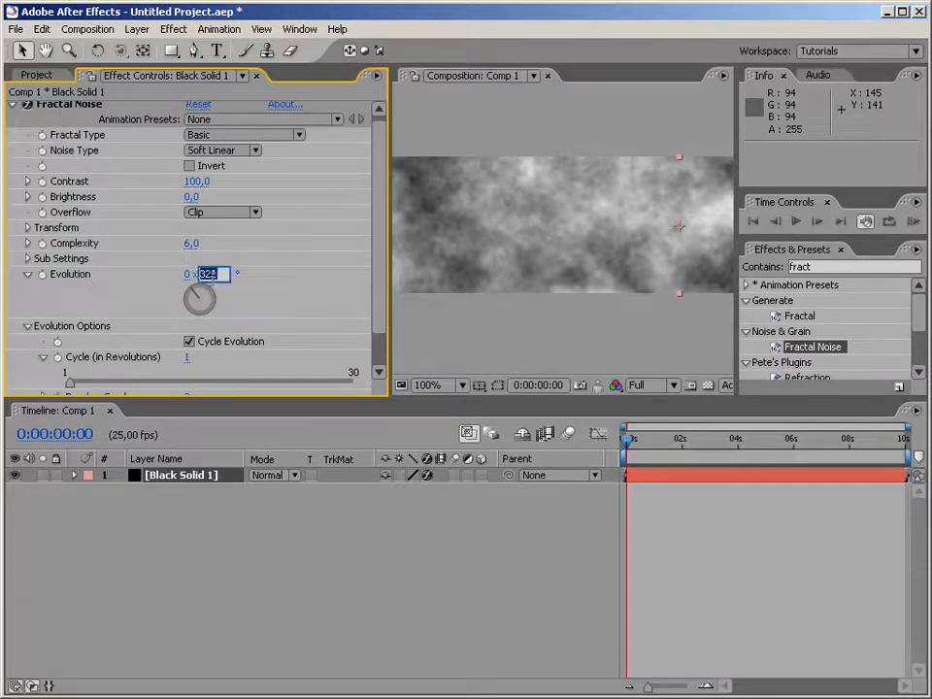
{"action": "type", "text": "0"}
{"action": "key", "text": "Return"}
{"action": "left_click", "coordinate": [210, 276]}
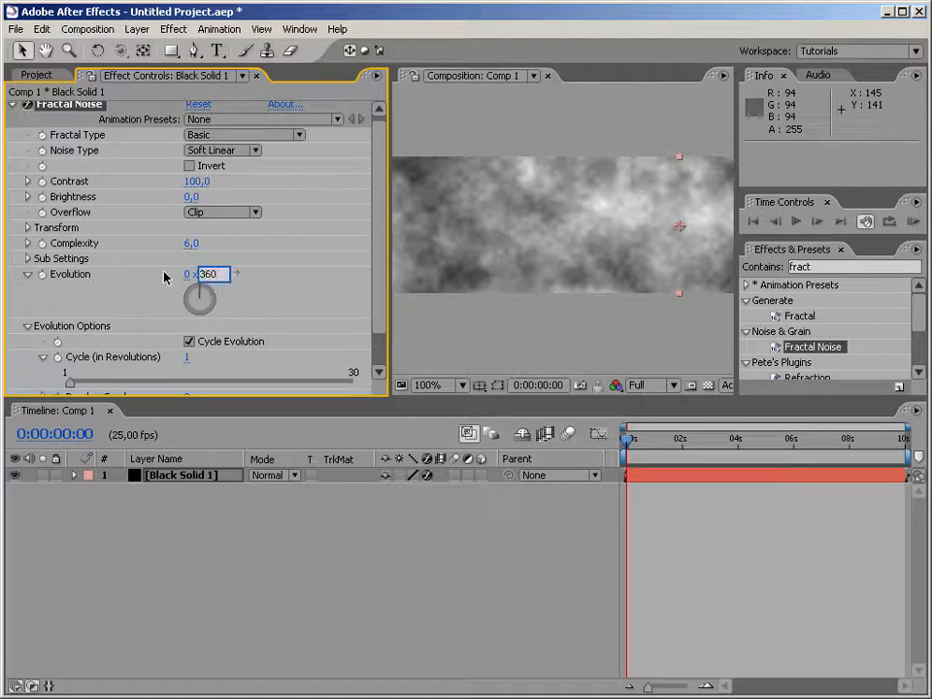
{"action": "type", "text": "360"}
{"action": "key", "text": "Return"}
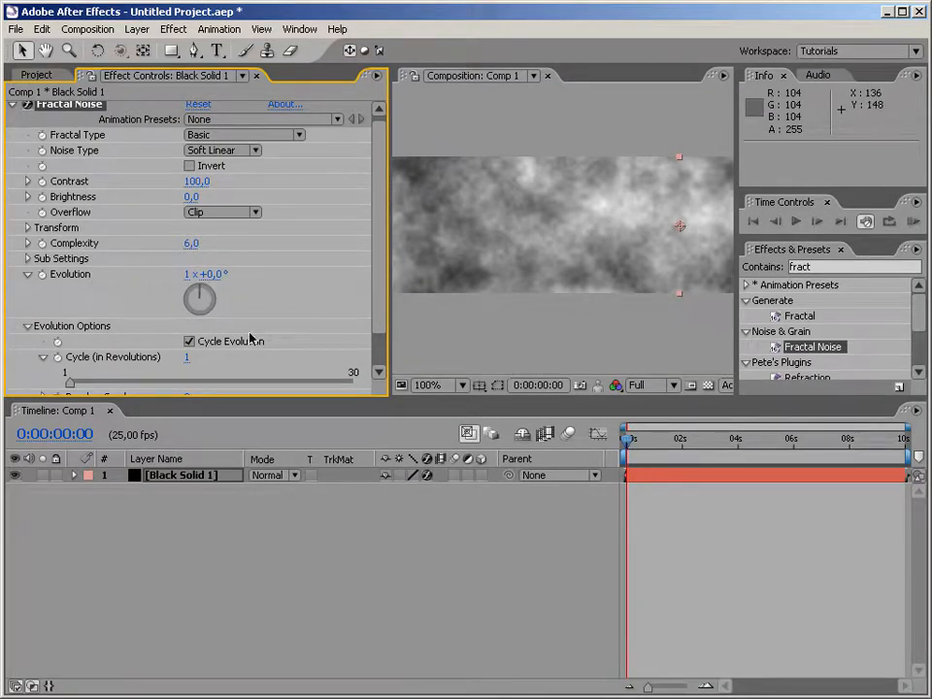
Narrow the effect settings area again and set the Fractal Noise Complexity to 1.
{"action": "left_click_drag", "start_coordinate": [388, 264], "coordinate": [277, 272]}
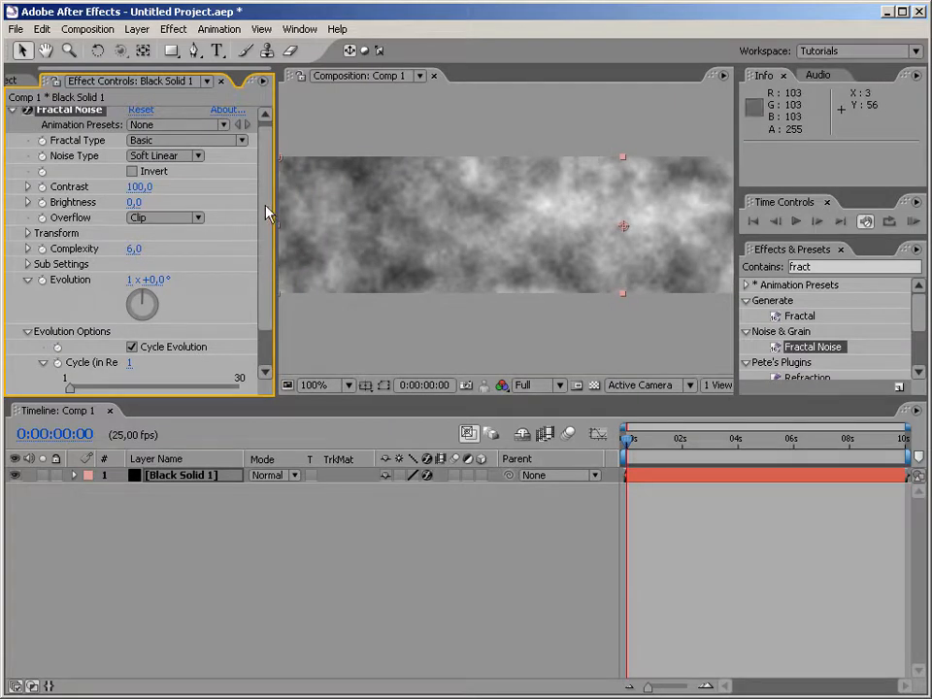
{"action": "left_click", "coordinate": [205, 141]}
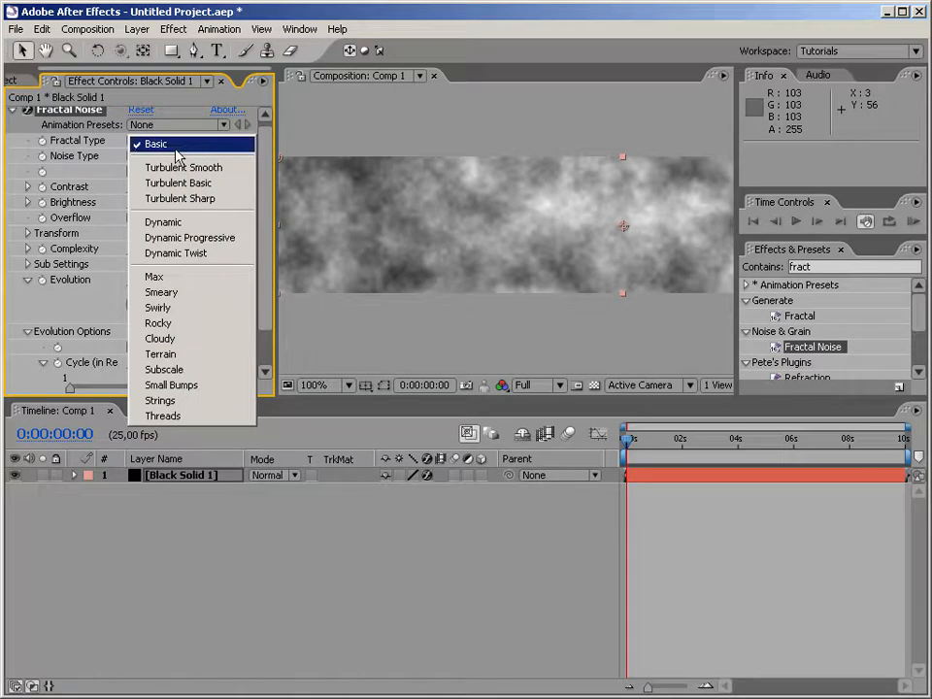
{"action": "left_click", "coordinate": [135, 249]}
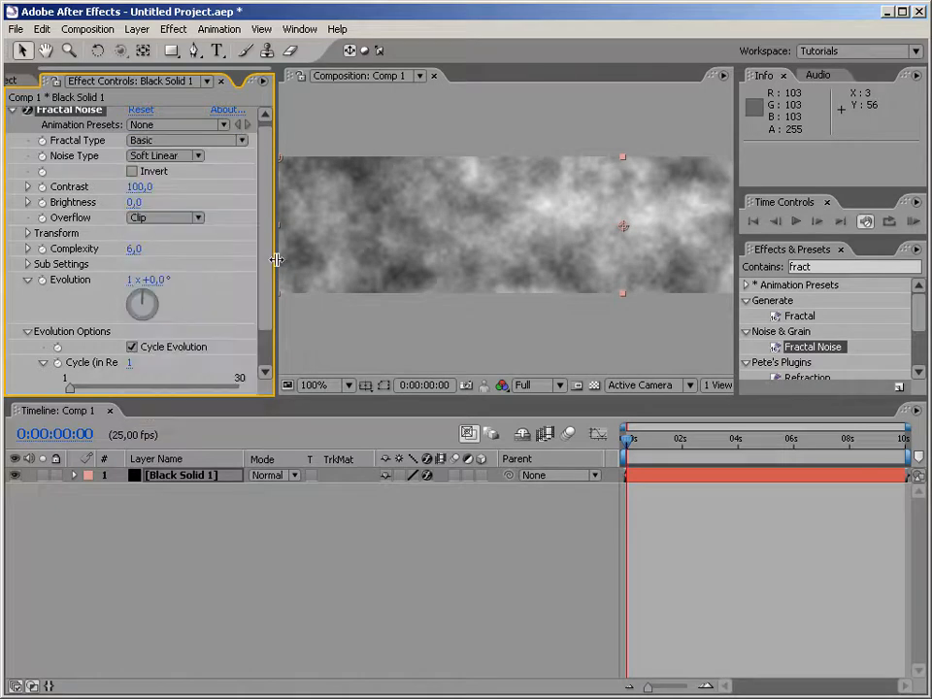
{"action": "left_click", "coordinate": [136, 249]}
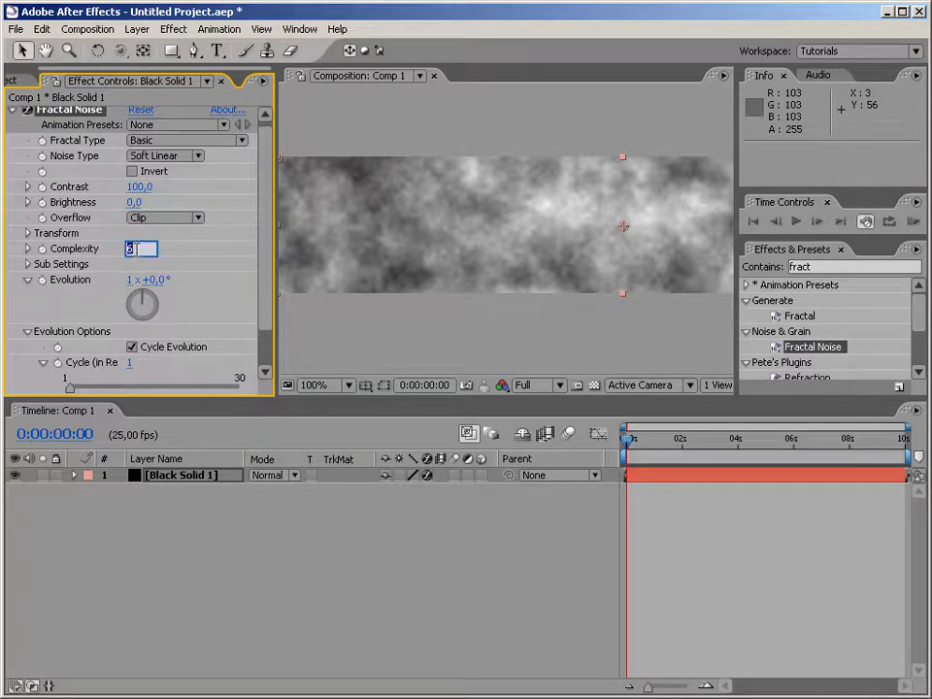
{"action": "key", "text": "Return"}
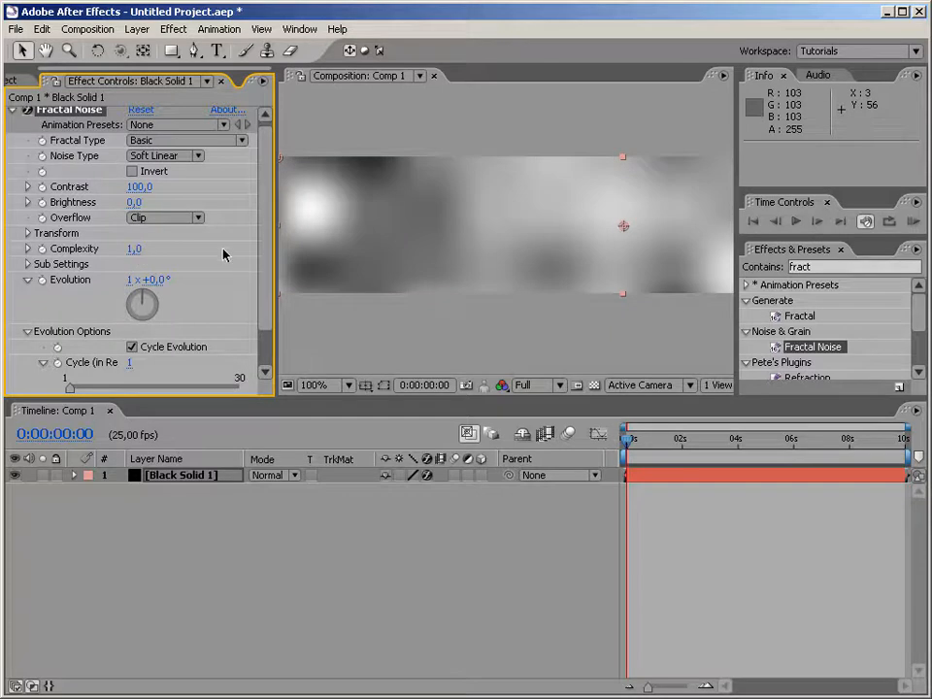
Set the Fractal Noise Contrast to 298 and Brightness to -60, and choose Spline as the Noise Type.
{"action": "key", "text": "space"}
{"action": "left_click_drag", "start_coordinate": [651, 255], "coordinate": [553, 275]}
{"action": "left_click_drag", "start_coordinate": [421, 289], "coordinate": [552, 289]}
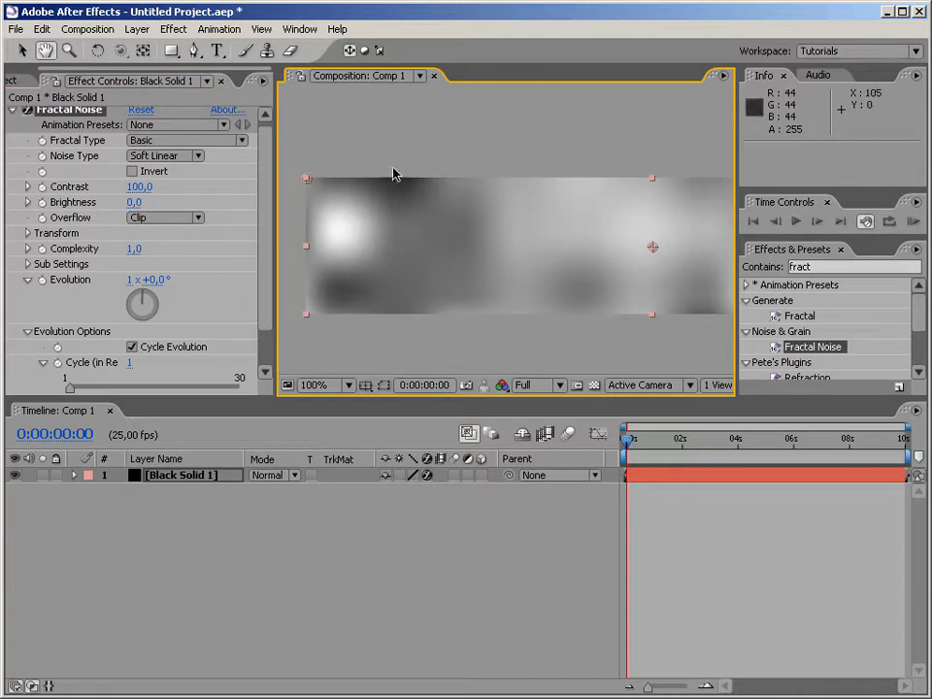
{"action": "left_click_drag", "start_coordinate": [143, 191], "coordinate": [87, 206]}
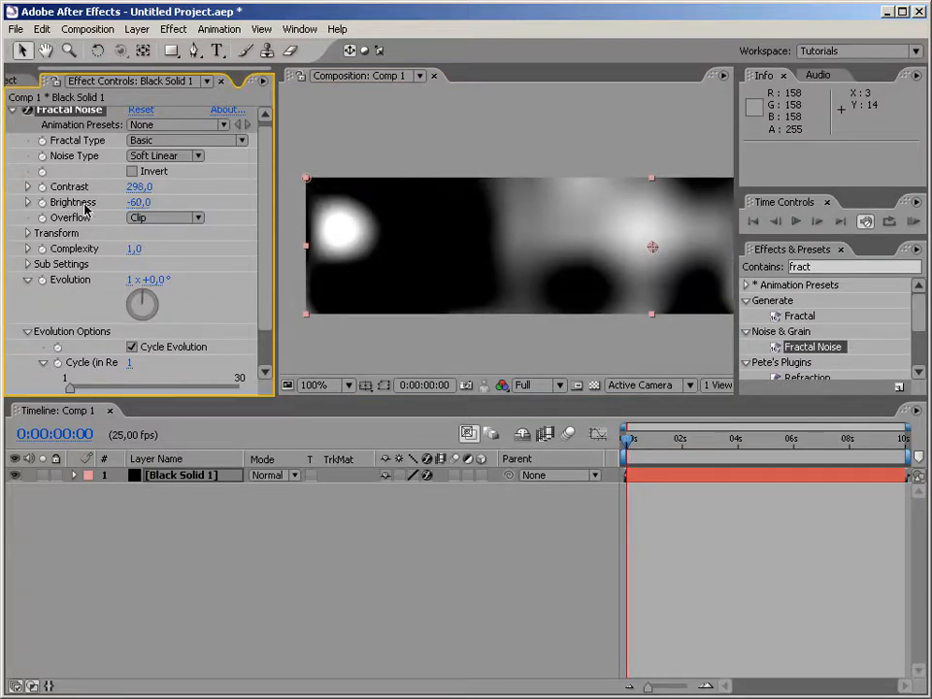
{"action": "left_click", "coordinate": [191, 156]}
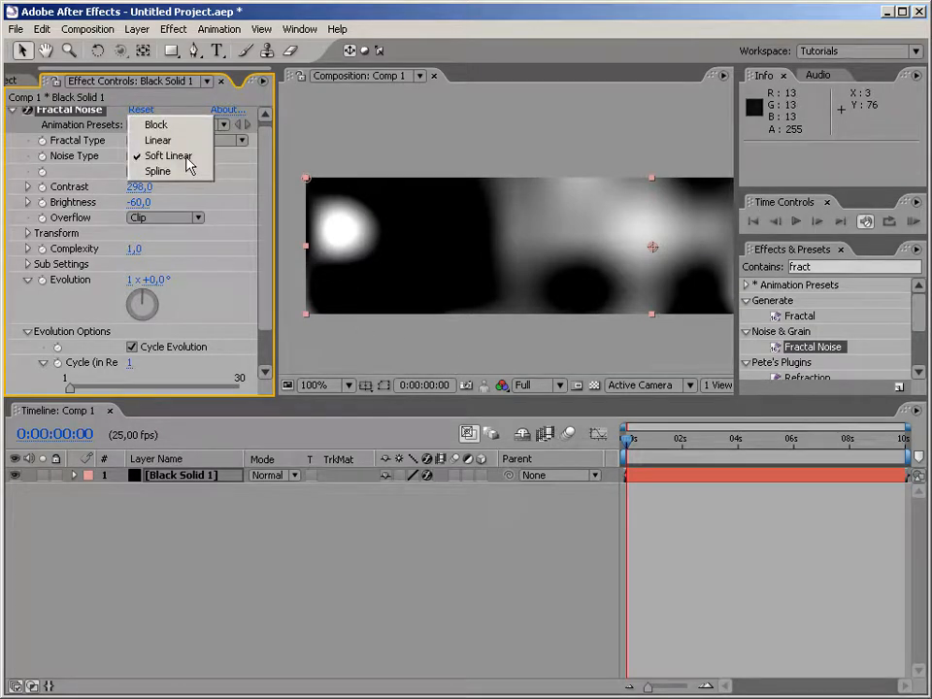
{"action": "left_click", "coordinate": [185, 173]}
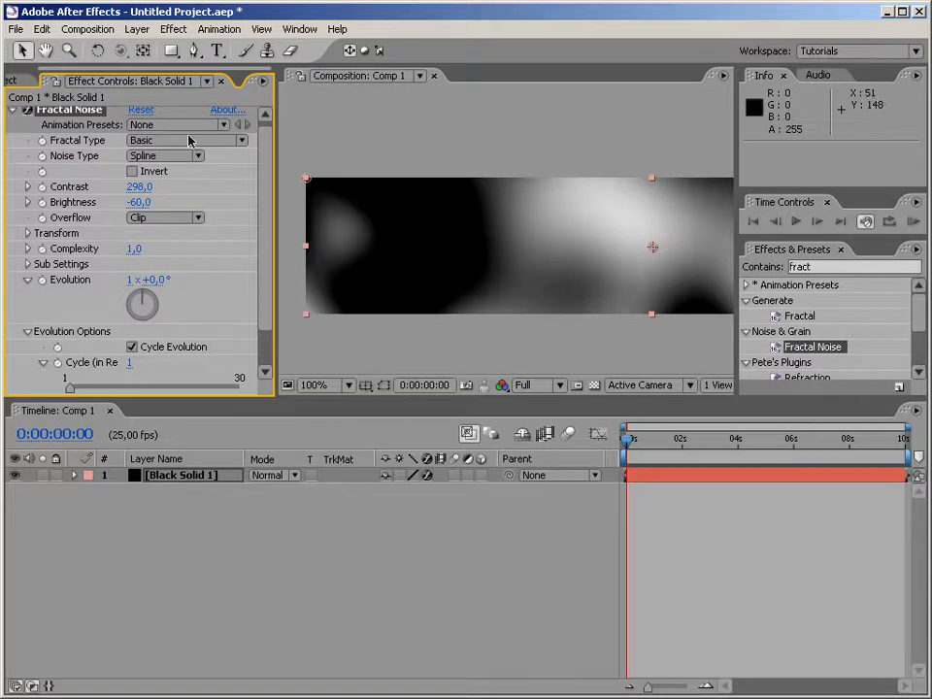
Try the Max and Swirly fractal types on the noise.
{"action": "left_click", "coordinate": [190, 140]}
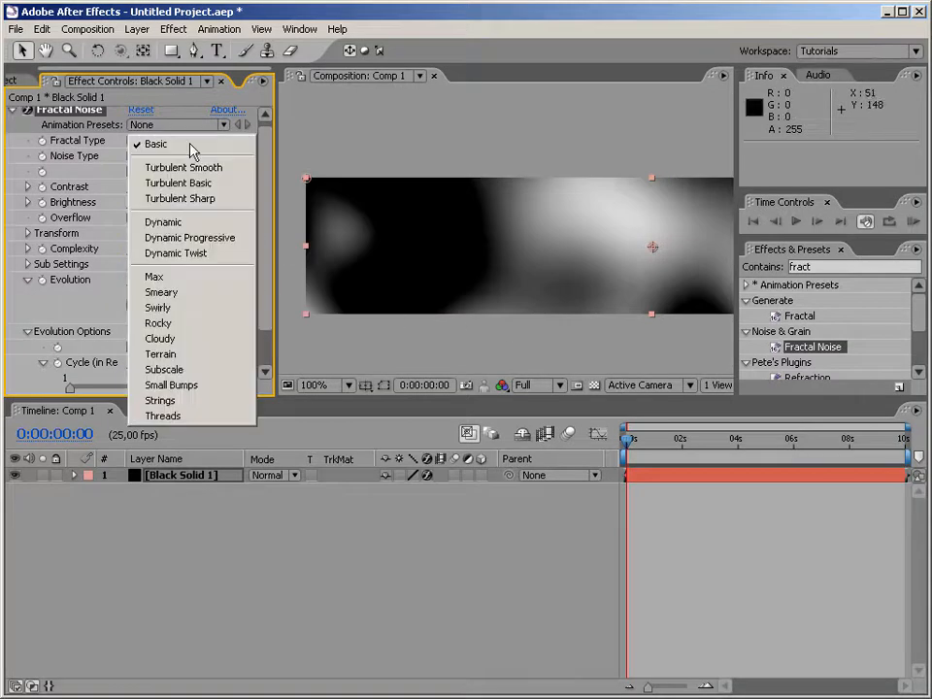
{"action": "left_click", "coordinate": [180, 278]}
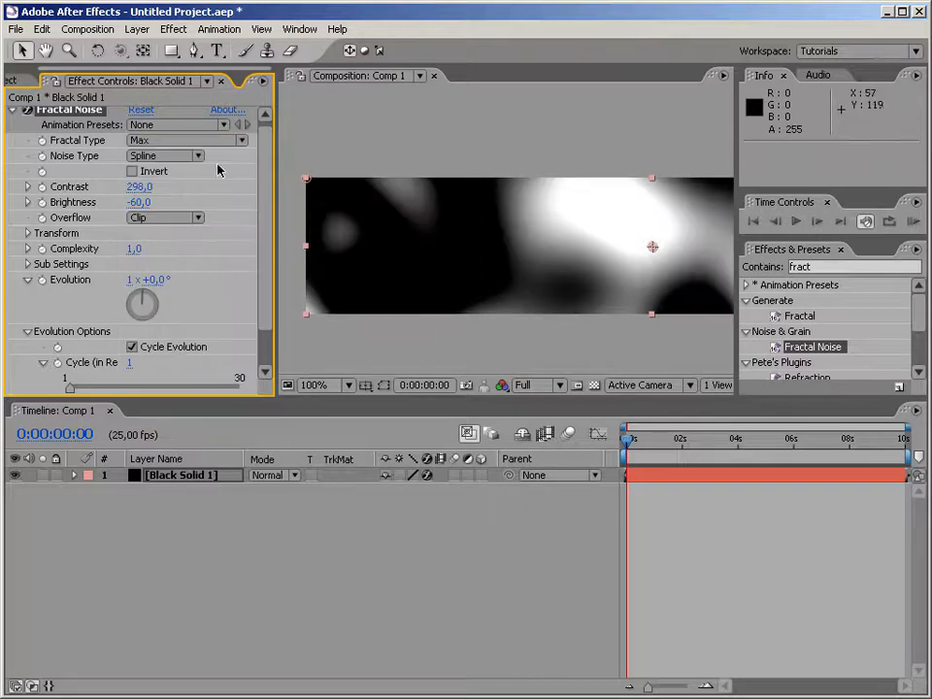
{"action": "left_click", "coordinate": [170, 146]}
{"action": "left_click", "coordinate": [184, 172]}
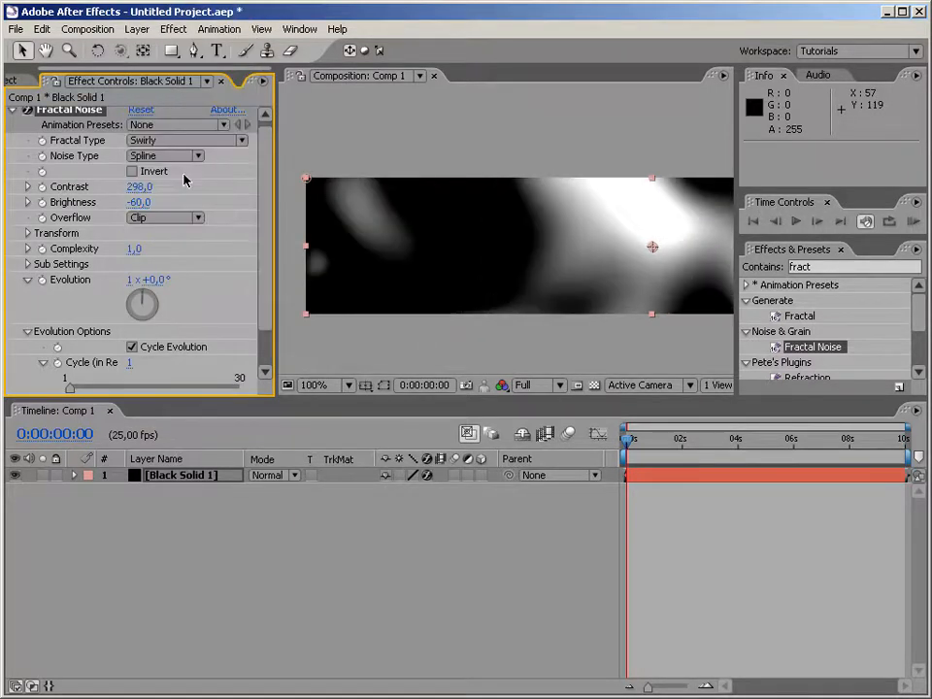
Show the whole composition at 50% magnification and resize the work areas to give the timeline more height.
{"action": "left_click", "coordinate": [629, 439]}
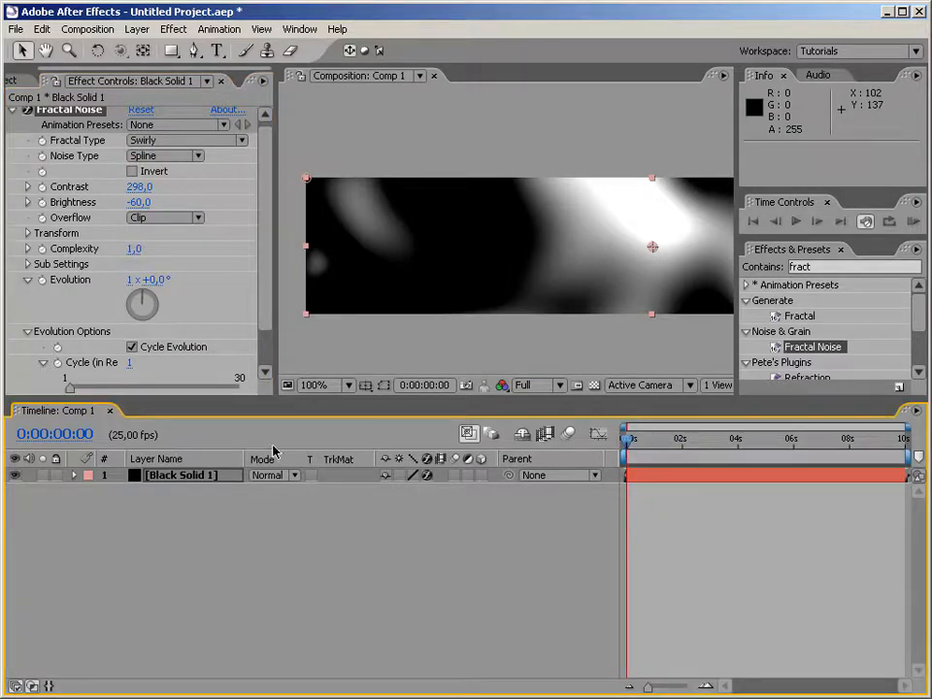
{"action": "left_click_drag", "start_coordinate": [616, 264], "coordinate": [443, 271]}
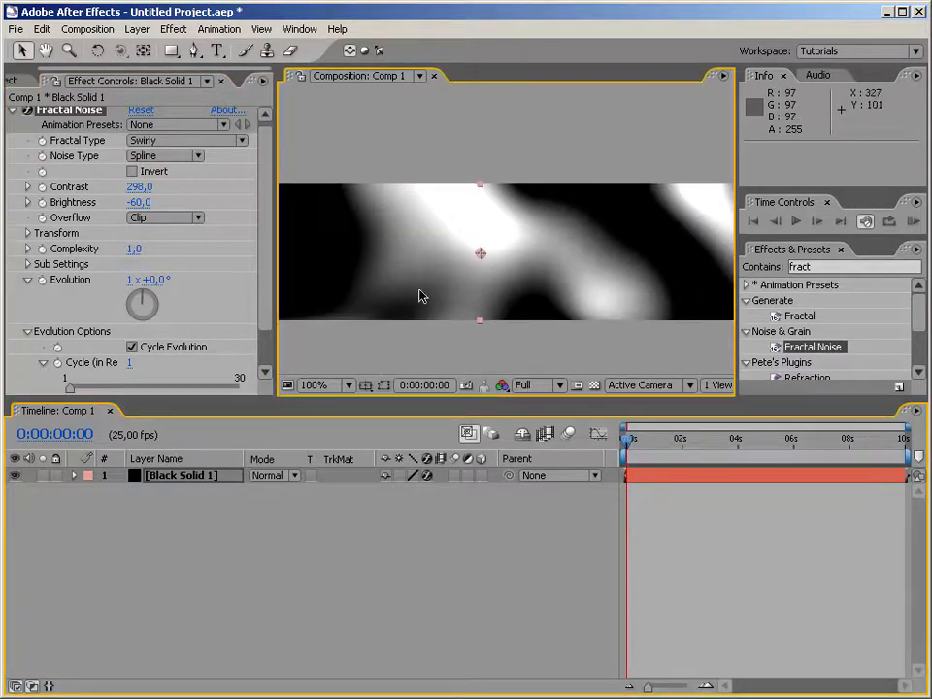
{"action": "left_click", "coordinate": [321, 386]}
{"action": "left_click", "coordinate": [327, 535]}
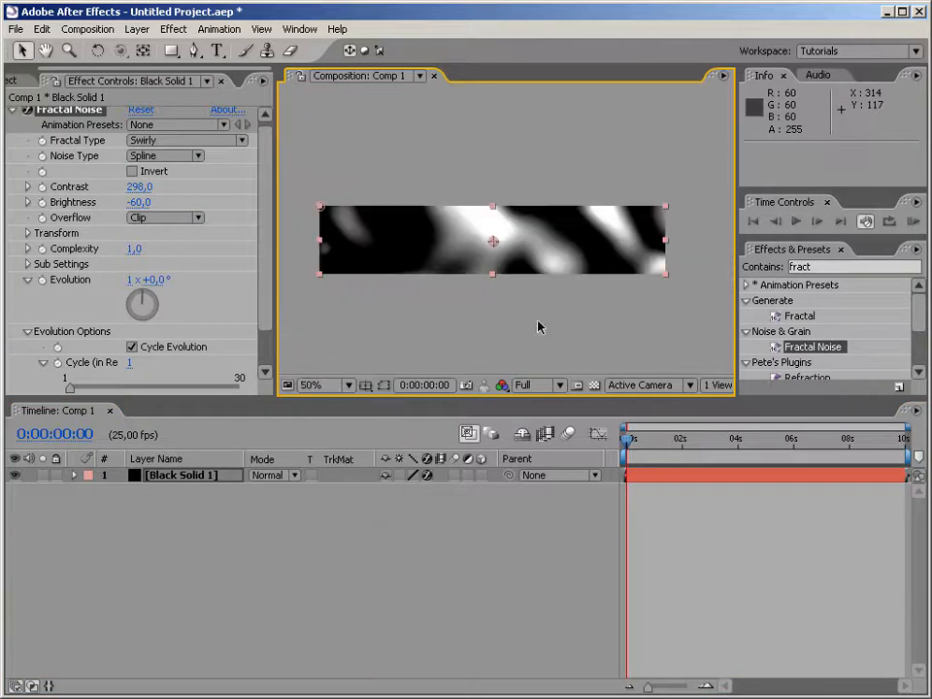
{"action": "left_click_drag", "start_coordinate": [409, 396], "coordinate": [411, 290]}
{"action": "left_click_drag", "start_coordinate": [276, 254], "coordinate": [333, 262]}
{"action": "left_click_drag", "start_coordinate": [359, 303], "coordinate": [359, 314]}
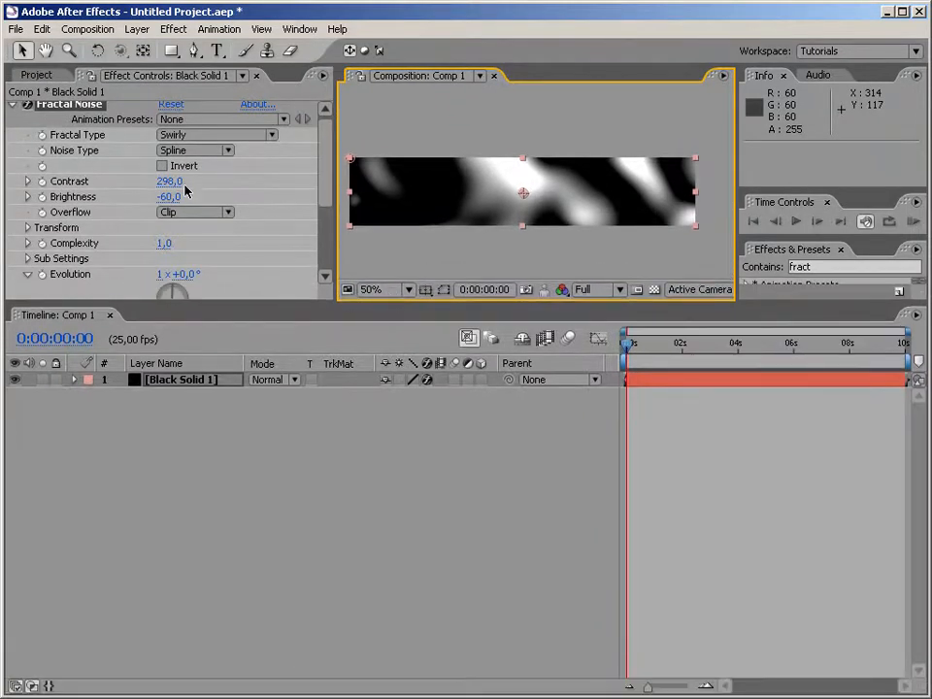
Set the Fractal Type to Basic and raise the noise's Contrast to 429.
{"action": "left_click", "coordinate": [238, 136]}
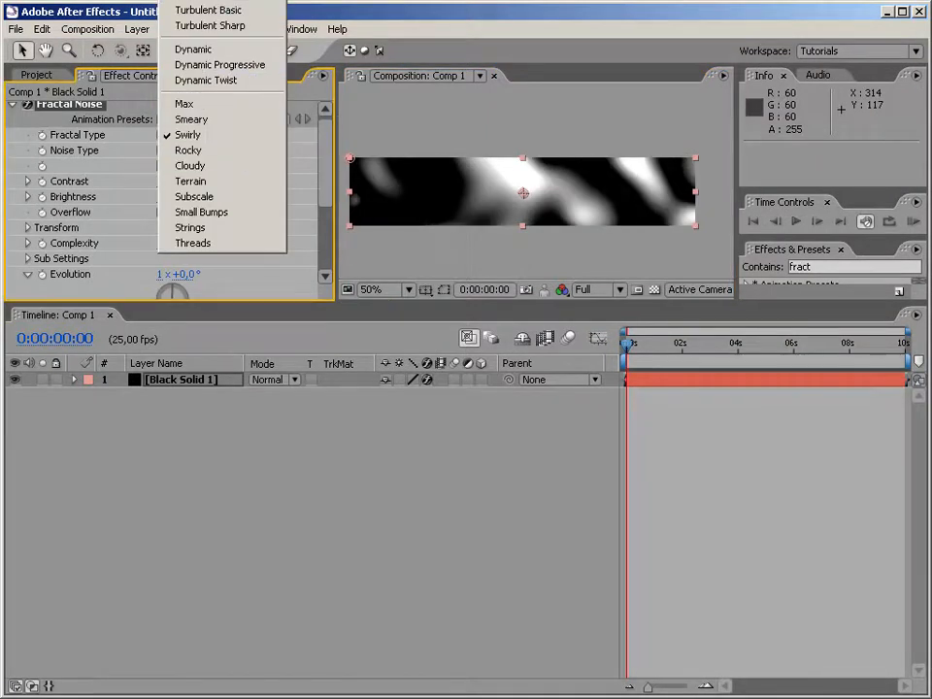
{"action": "left_click", "coordinate": [197, 0]}
{"action": "left_click_drag", "start_coordinate": [170, 184], "coordinate": [277, 191]}
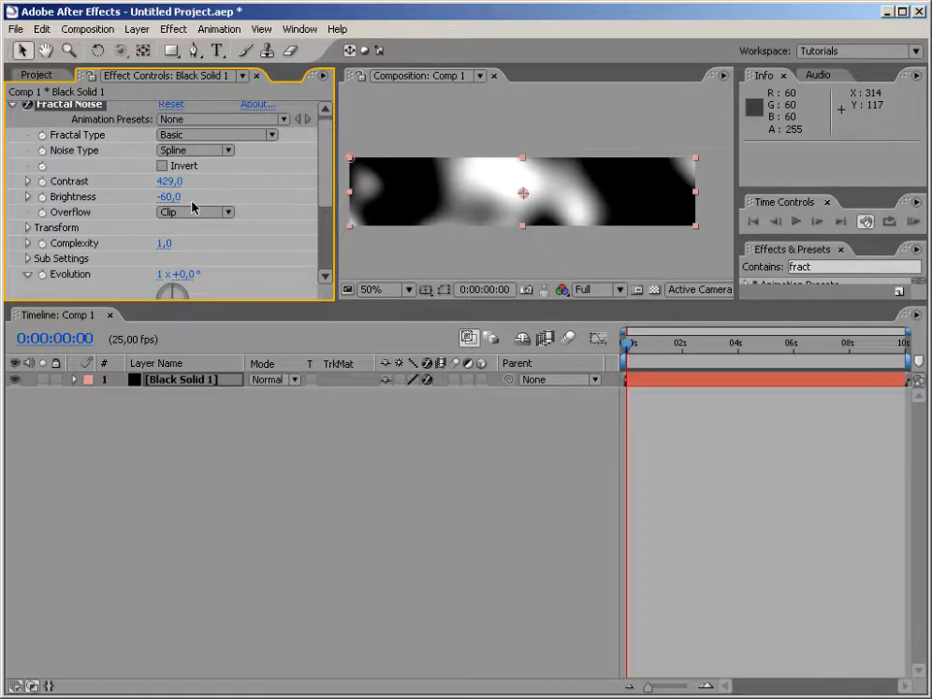
Set the Fractal Noise Brightness to -63 and its Contrast to 399.
{"action": "left_click_drag", "start_coordinate": [168, 198], "coordinate": [137, 181]}
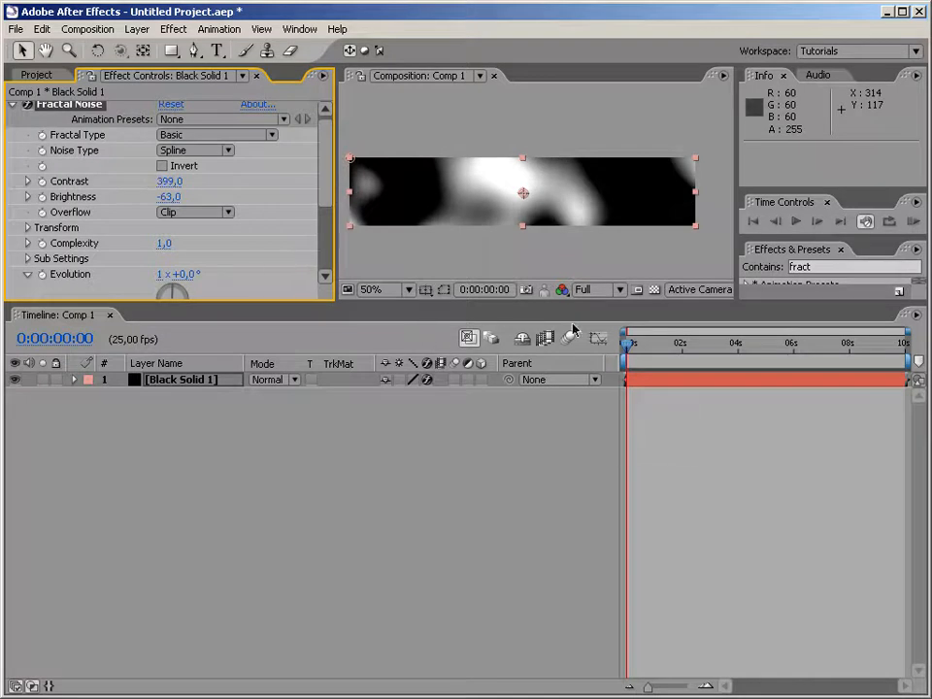
Set the noise's Evolution to 0 revolutions and start keyframing it at 0:00:00:00.
{"action": "scroll", "coordinate": [313, 190], "scroll_direction": "down", "scroll_amount": 5}
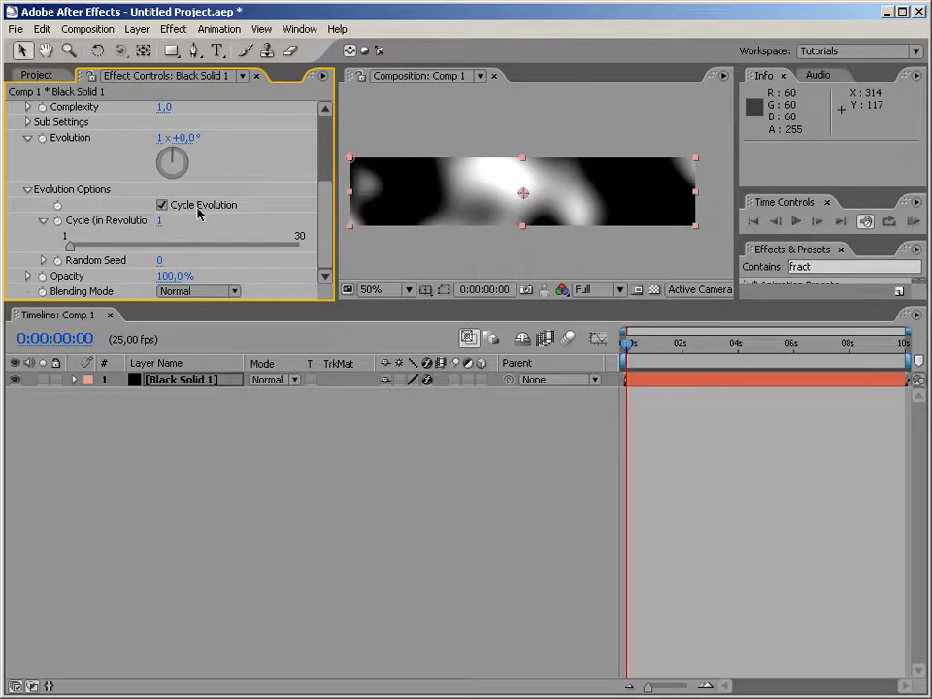
{"action": "scroll", "coordinate": [204, 221], "scroll_direction": "up", "scroll_amount": 3}
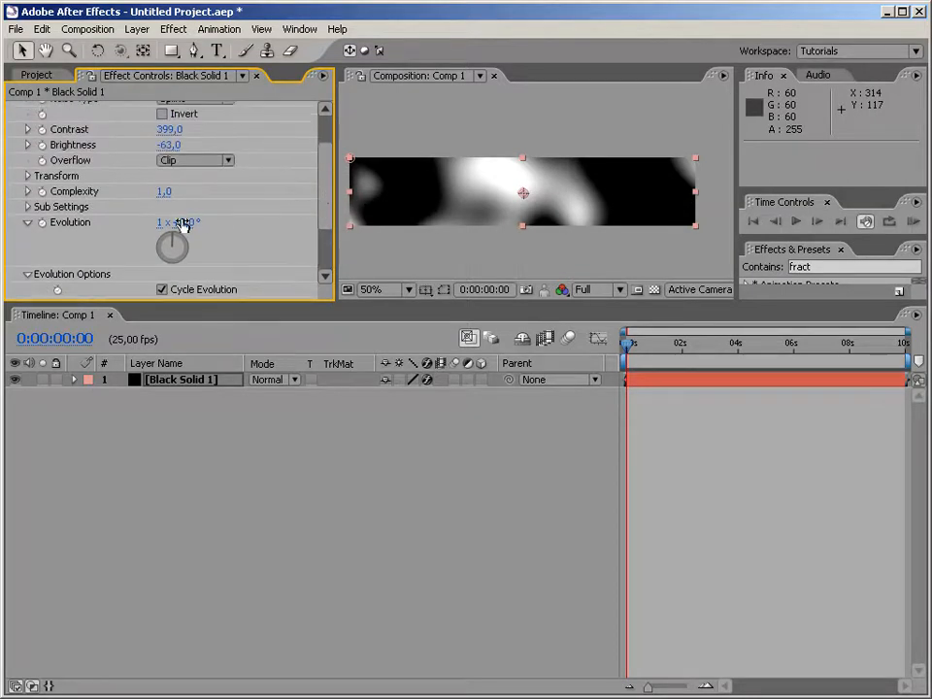
{"action": "left_click", "coordinate": [159, 223]}
{"action": "type", "text": "0"}
{"action": "key", "text": "Return"}
{"action": "left_click", "coordinate": [42, 223]}
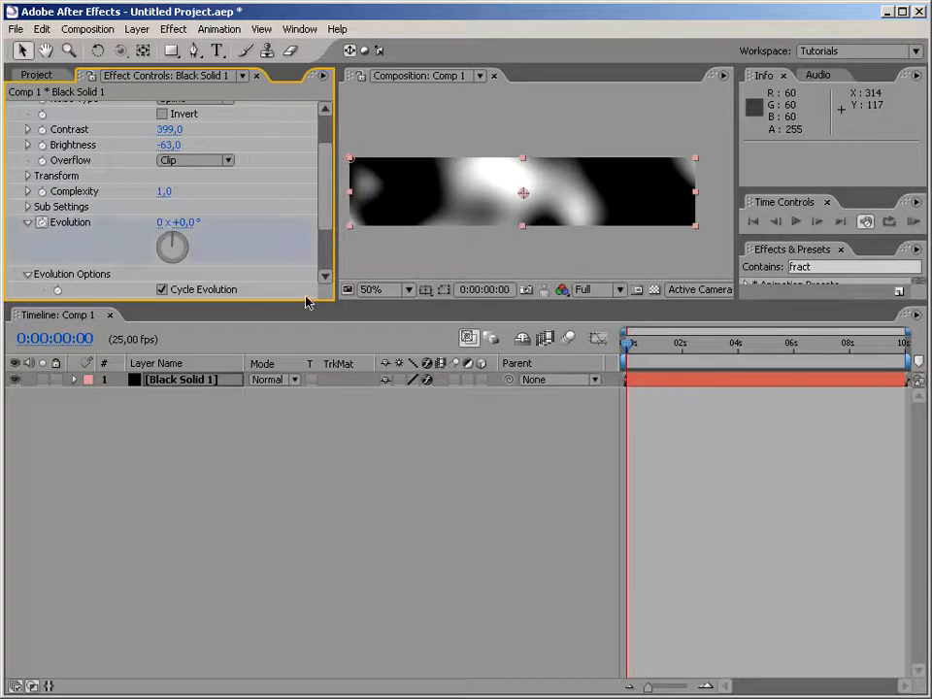
Keyframe Evolution at 1 revolution at 0:00:09:24, scrub back to the start and deselect the layer.
{"action": "left_click_drag", "start_coordinate": [648, 330], "coordinate": [906, 342]}
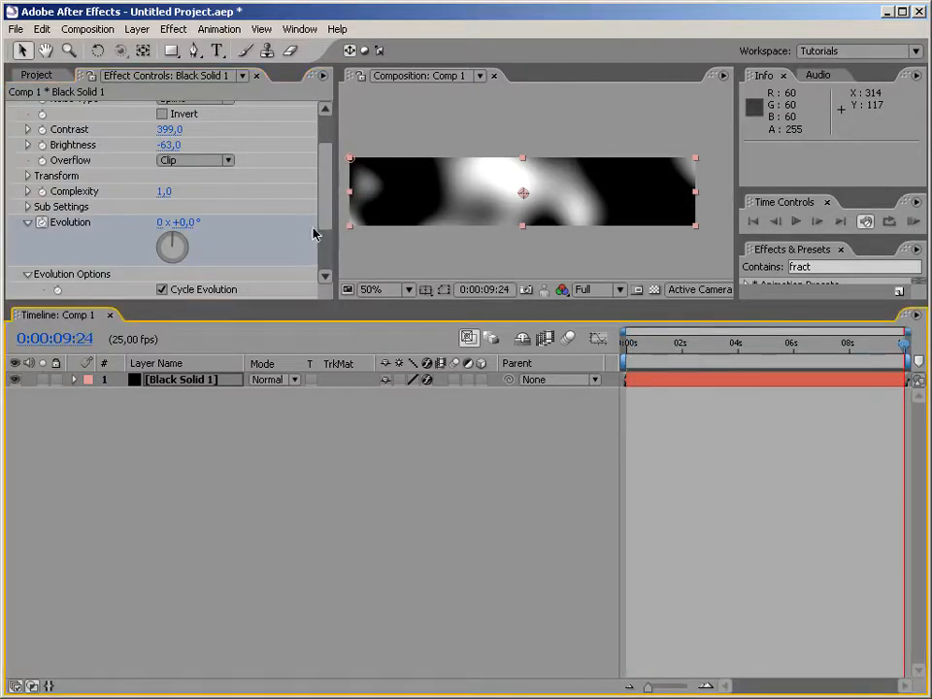
{"action": "left_click", "coordinate": [159, 225]}
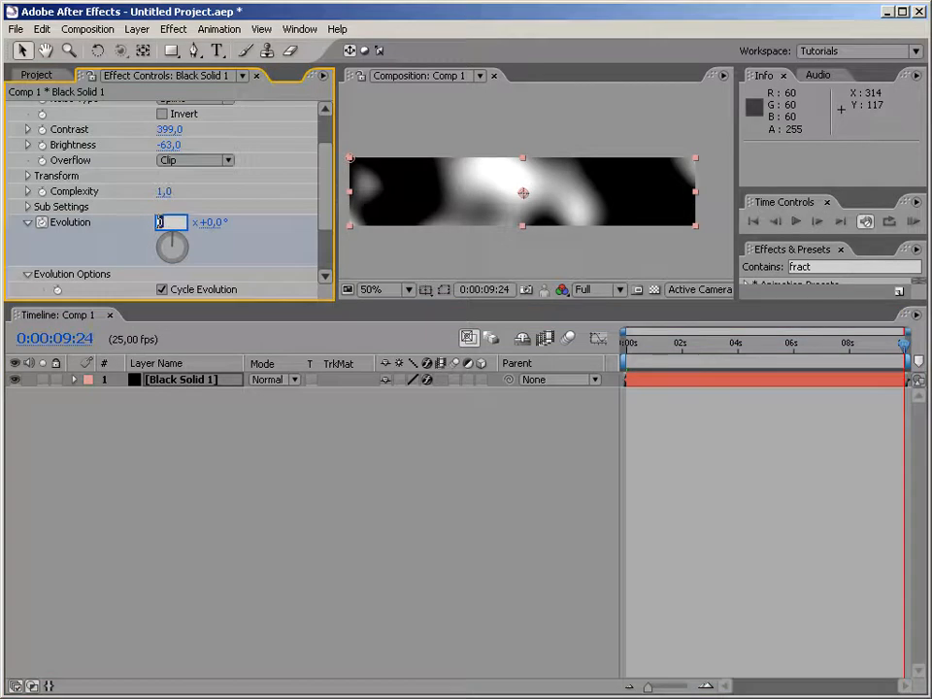
{"action": "type", "text": "1"}
{"action": "key", "text": "Return"}
{"action": "left_click_drag", "start_coordinate": [905, 348], "coordinate": [559, 395]}
{"action": "left_click", "coordinate": [323, 495]}
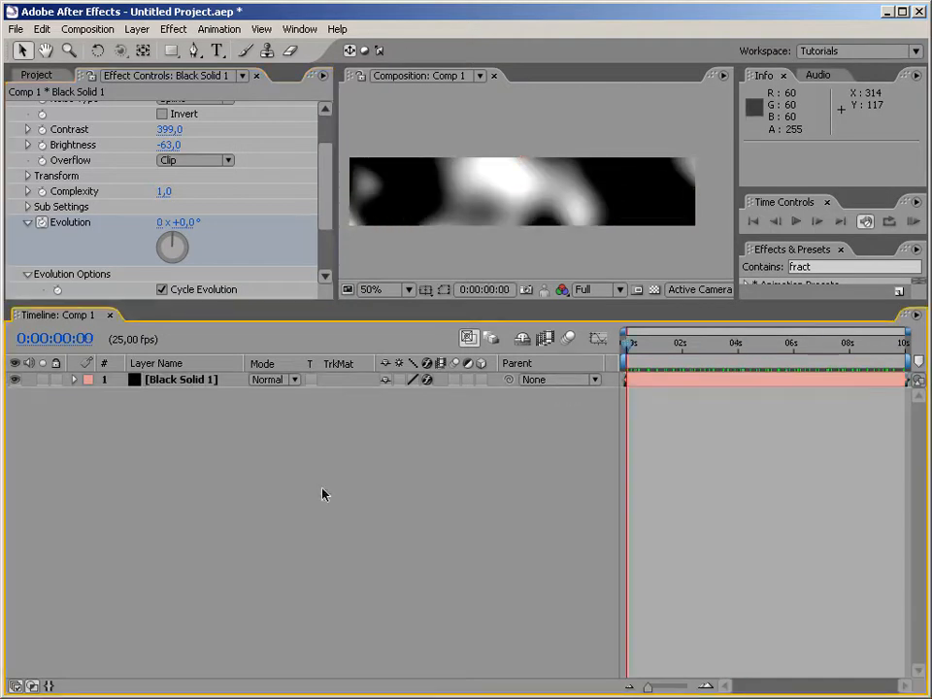
Rename the Black Solid 1 layer as Light.
{"action": "left_click", "coordinate": [182, 379]}
{"action": "key", "text": "Return"}
{"action": "type", "text": "L"}
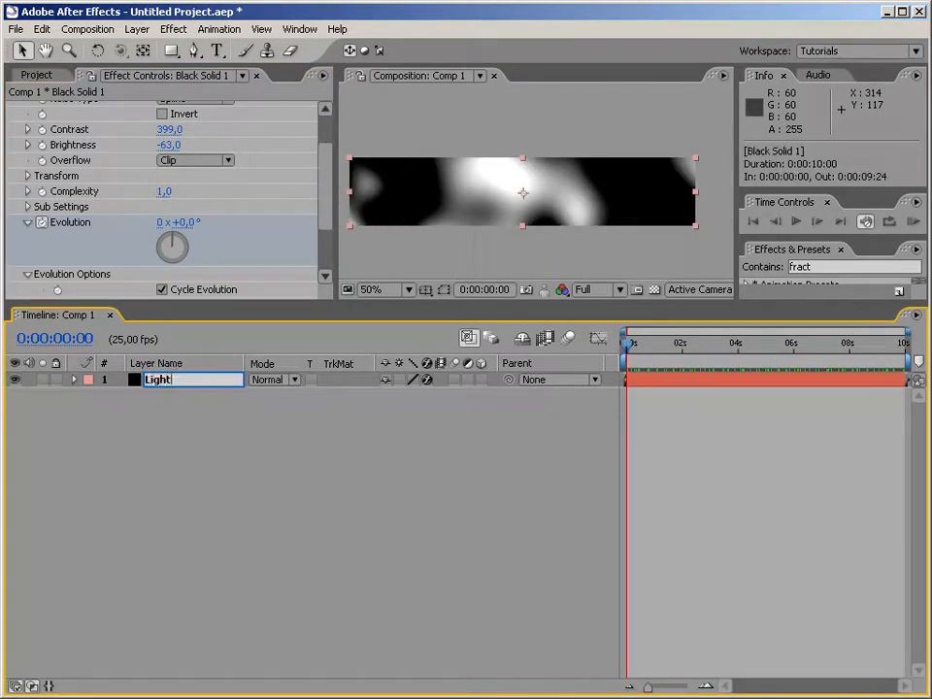
{"action": "type", "text": "ight"}
{"action": "key", "text": "Return"}
{"action": "left_click", "coordinate": [355, 447]}
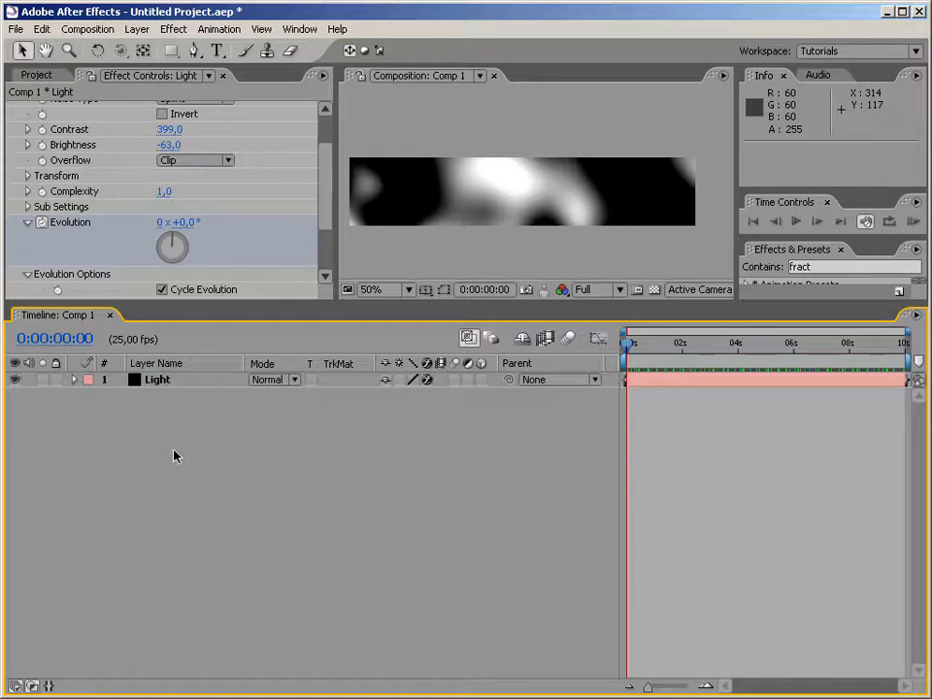
Create a second black solid of 760 × 150 pixels above the Light layer.
{"action": "right_click", "coordinate": [148, 428]}
{"action": "mouse_move", "coordinate": [171, 439]}
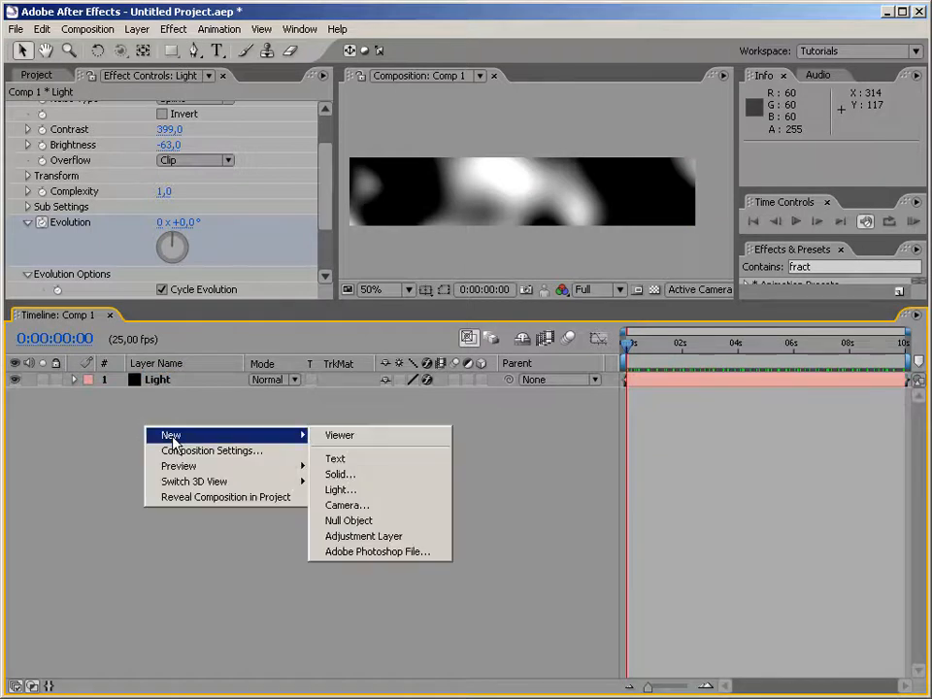
{"action": "left_click", "coordinate": [352, 475]}
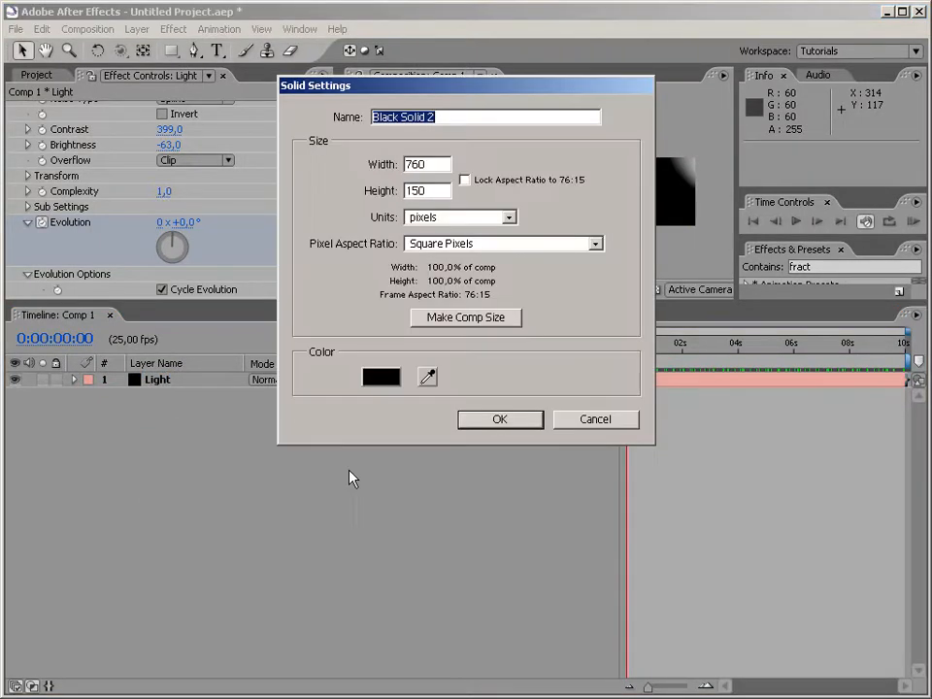
{"action": "left_click", "coordinate": [501, 419]}
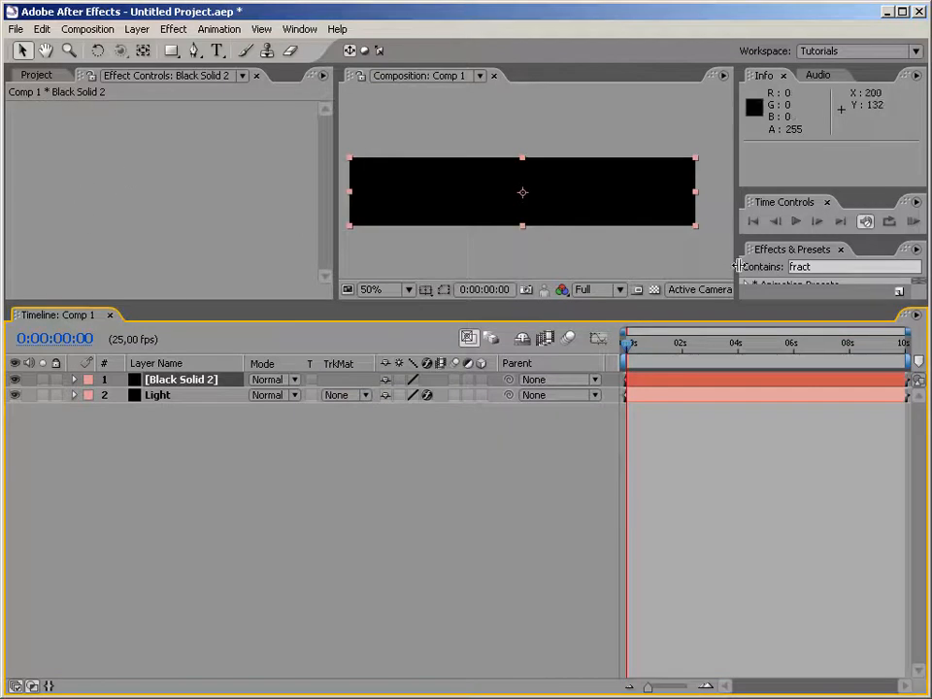
Enlarge the effects list and apply Fractal Noise from Noise & Grain to Black Solid 2.
{"action": "left_click_drag", "start_coordinate": [826, 301], "coordinate": [825, 364]}
{"action": "scroll", "coordinate": [911, 311], "scroll_direction": "down", "scroll_amount": 2}
{"action": "left_click_drag", "start_coordinate": [826, 314], "coordinate": [494, 229]}
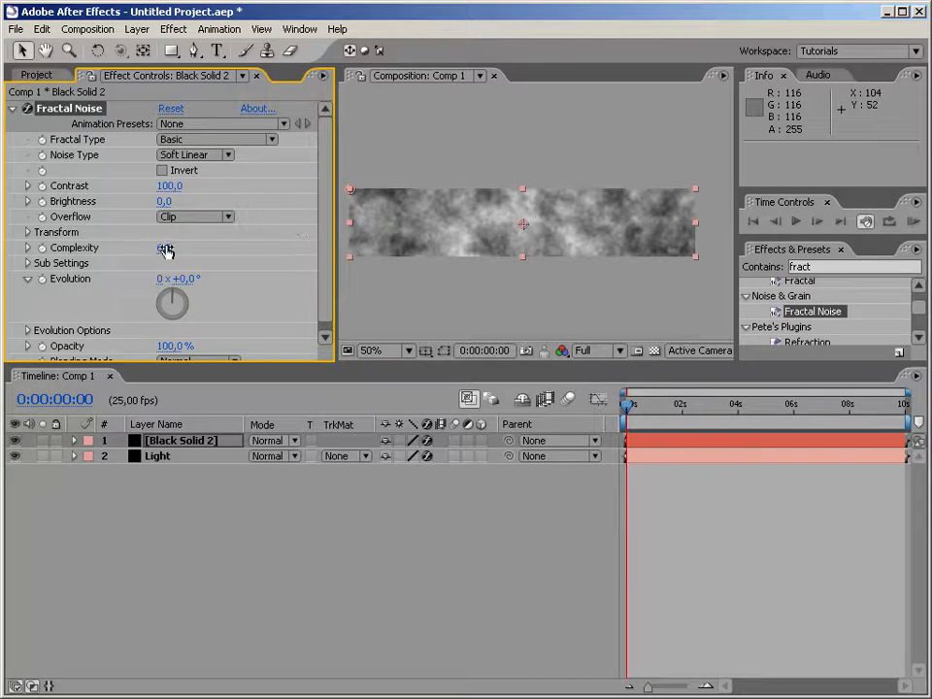
Enable Cycle Evolution on Black Solid 2's noise and keyframe Evolution from 0 at 0:00:00:00 to 1 revolution at 0:00:09:24.
{"action": "scroll", "coordinate": [320, 262], "scroll_direction": "down", "scroll_amount": 1}
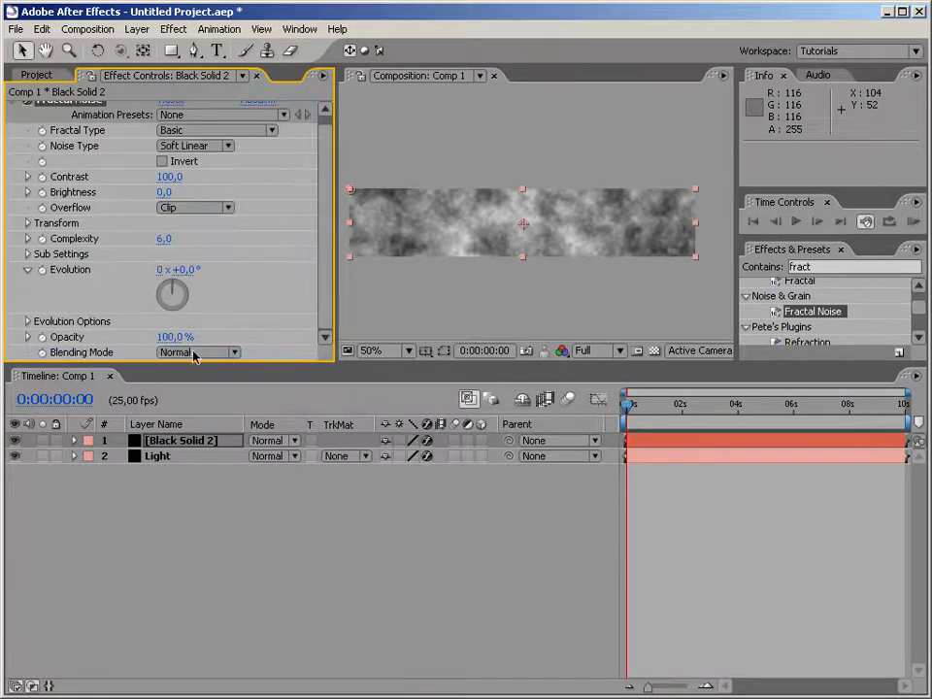
{"action": "left_click", "coordinate": [29, 324]}
{"action": "left_click", "coordinate": [161, 320]}
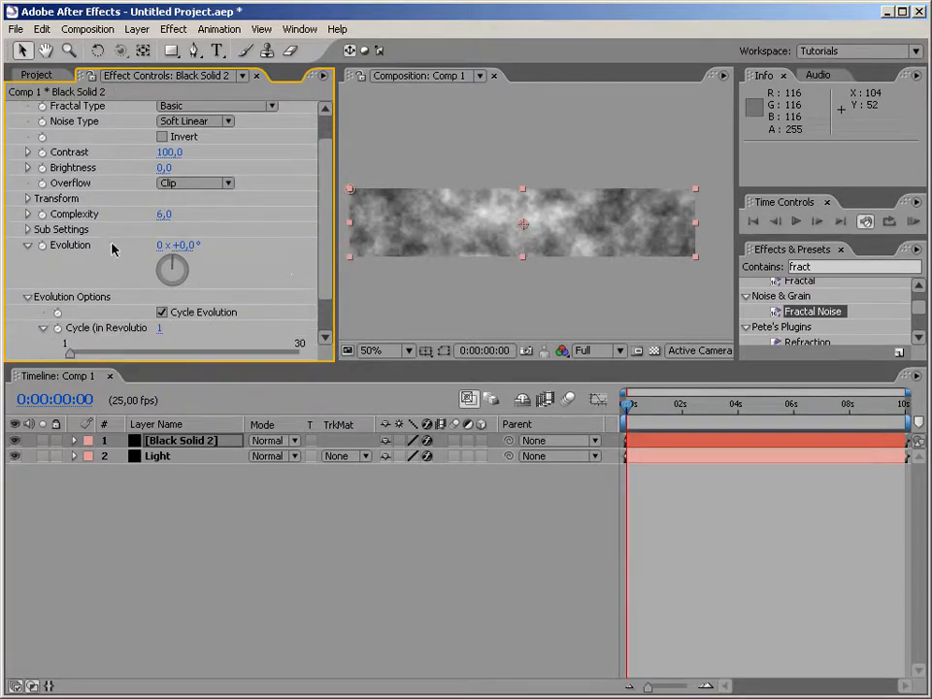
{"action": "left_click", "coordinate": [43, 247]}
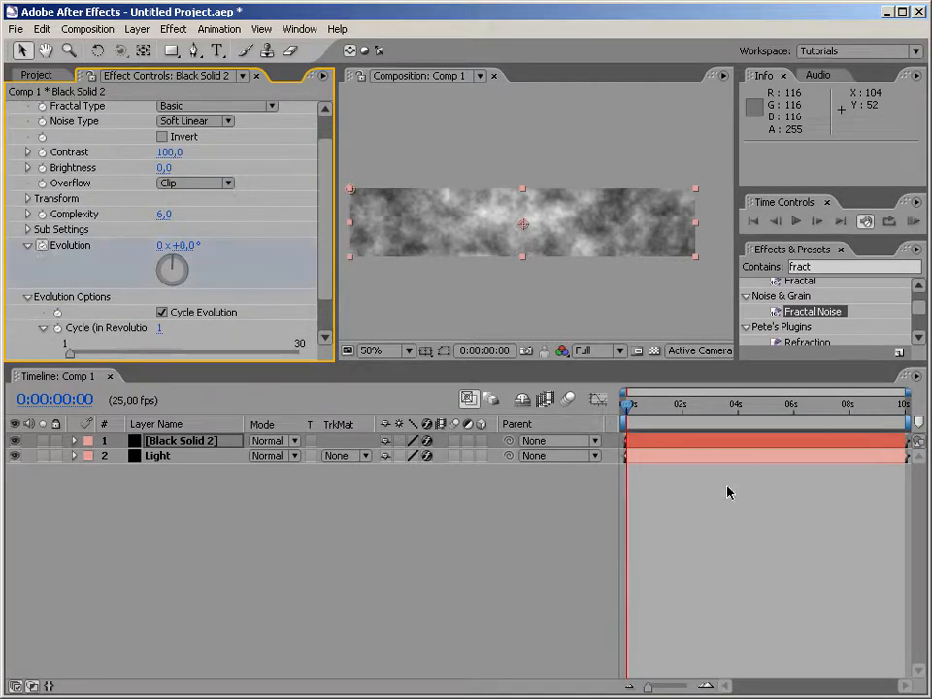
{"action": "left_click_drag", "start_coordinate": [807, 412], "coordinate": [904, 406]}
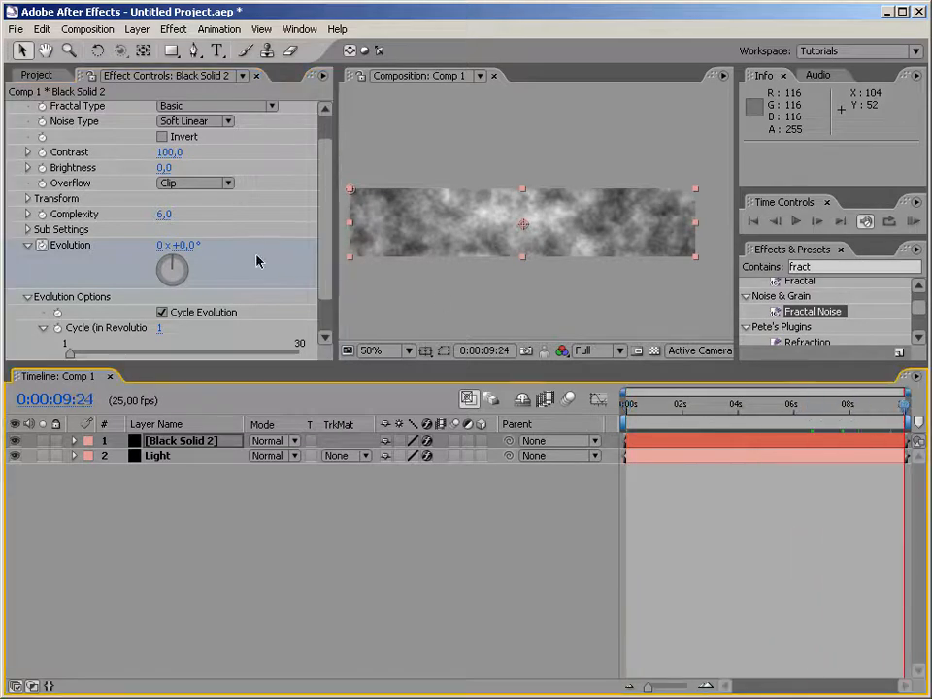
{"action": "left_click", "coordinate": [160, 246]}
{"action": "key", "text": "Return"}
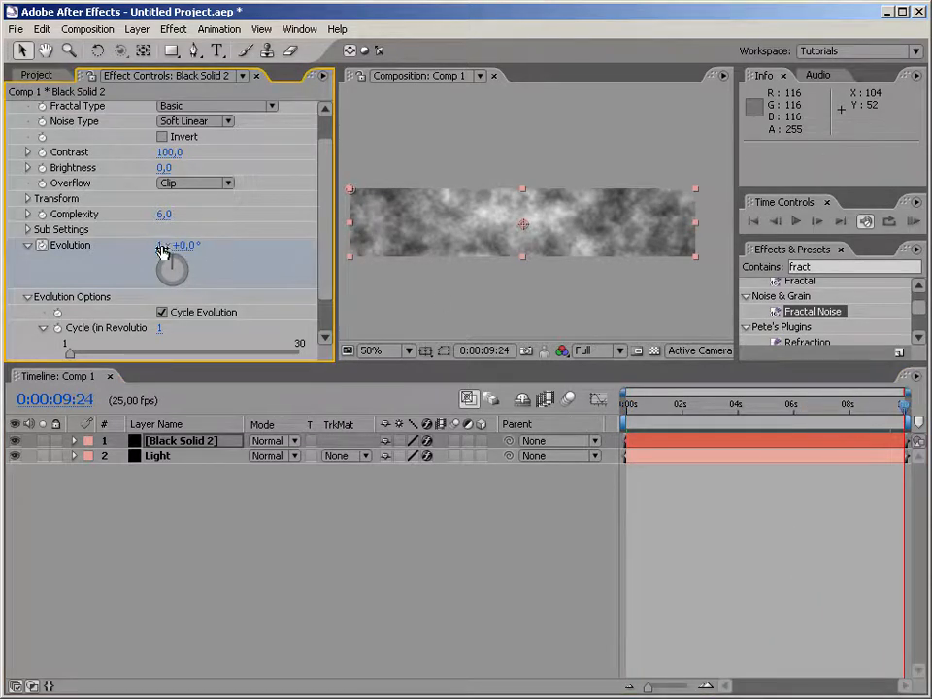
{"action": "left_click_drag", "start_coordinate": [899, 409], "coordinate": [431, 338]}
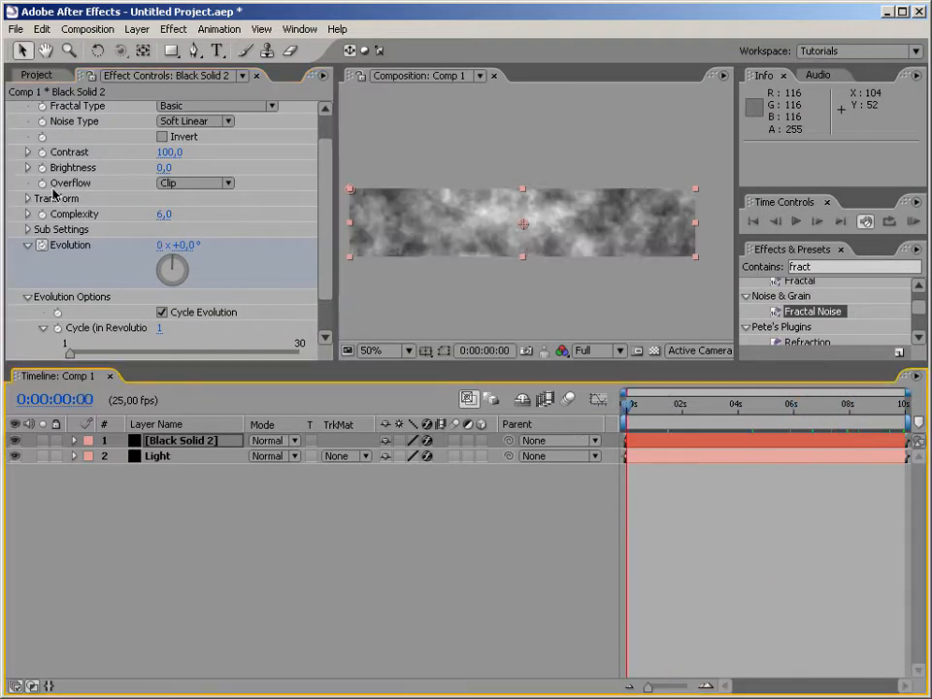
Turn off Uniform Scaling for the noise and set its Scale Height to 3000 to stretch it into vertical streaks.
{"action": "left_click", "coordinate": [26, 200]}
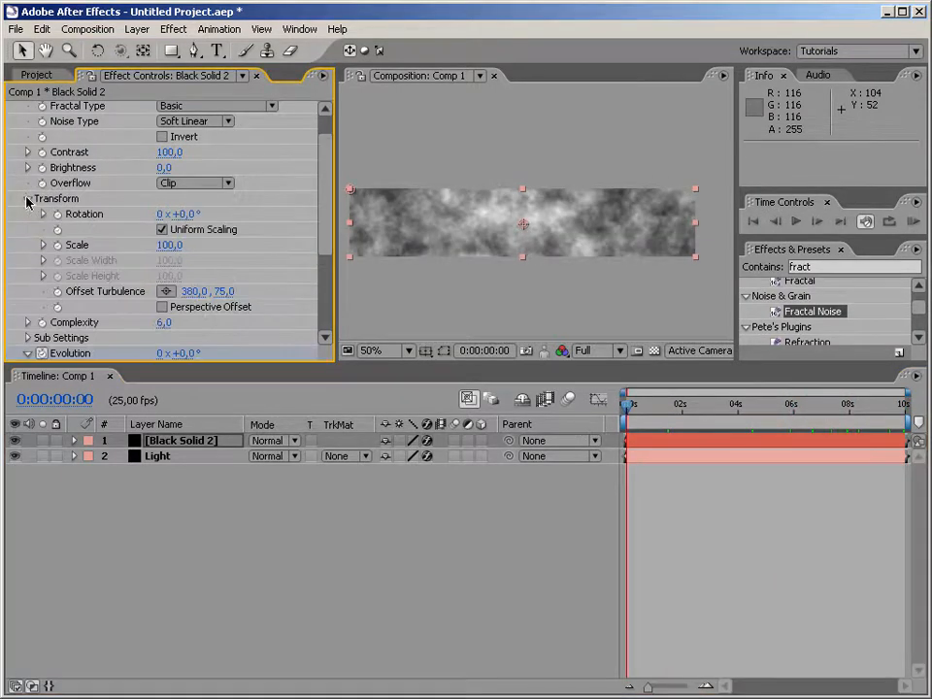
{"action": "left_click", "coordinate": [162, 230]}
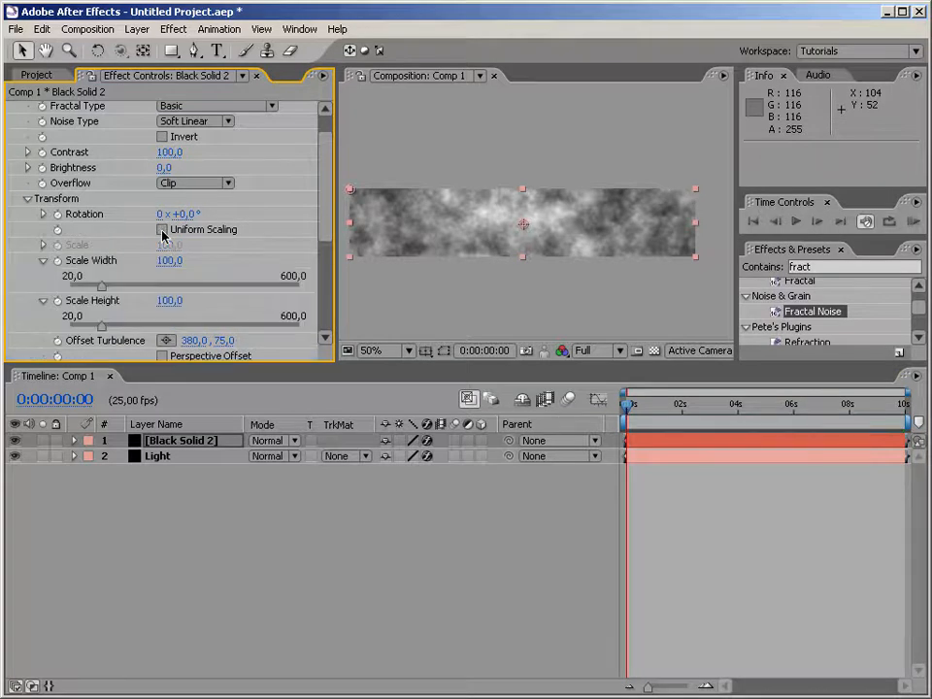
{"action": "left_click_drag", "start_coordinate": [100, 328], "coordinate": [328, 326]}
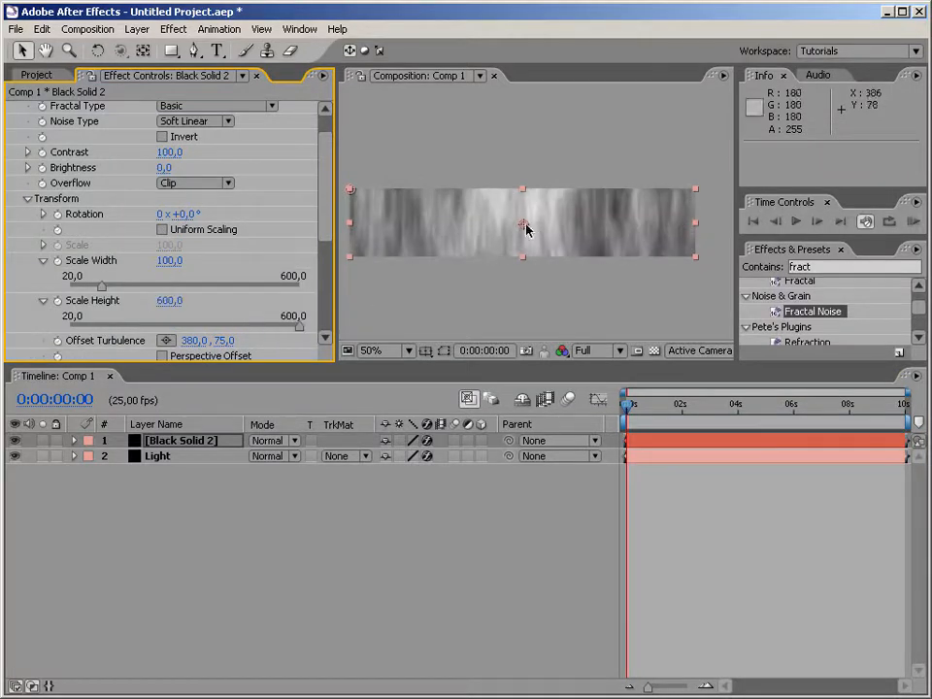
{"action": "left_click_drag", "start_coordinate": [302, 327], "coordinate": [334, 322]}
{"action": "left_click", "coordinate": [165, 300]}
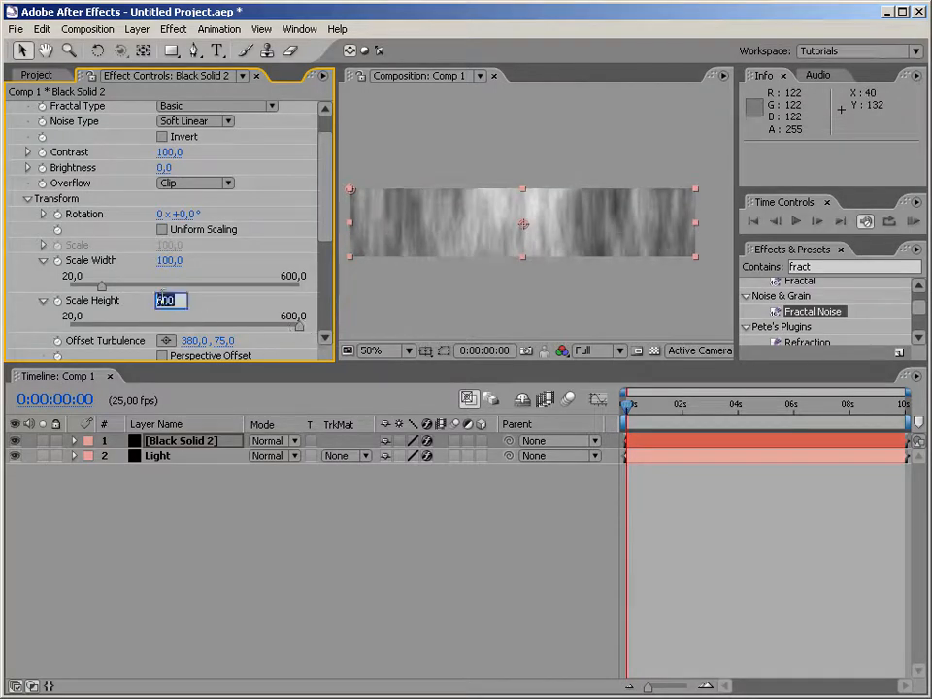
{"action": "type", "text": "3000"}
{"action": "key", "text": "Return"}
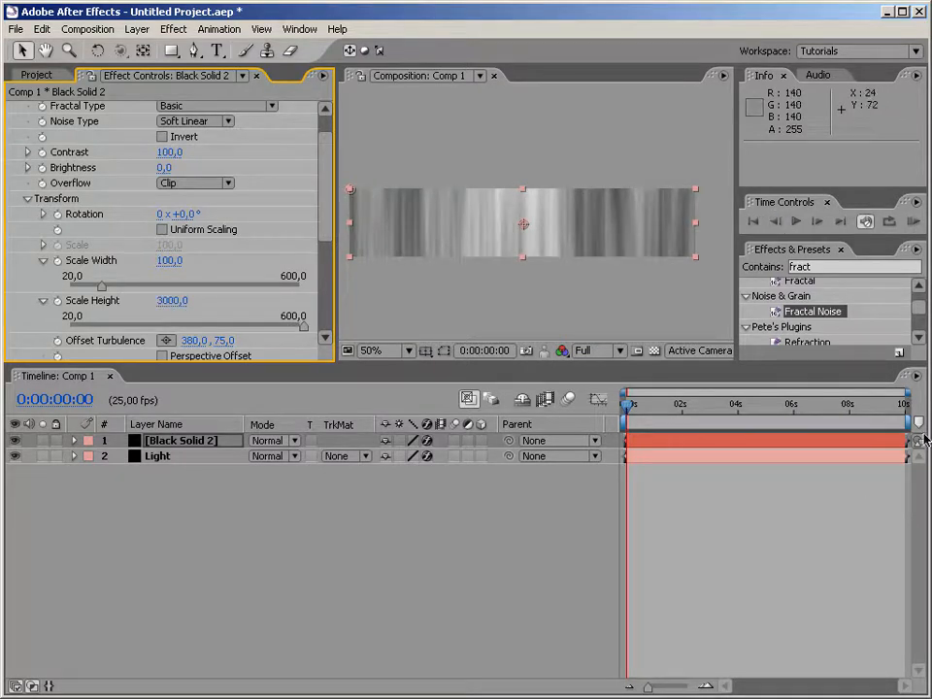
Set the streak noise's Contrast to 303 and Brightness to -50, and scrub the timeline to check the motion.
{"action": "left_click", "coordinate": [679, 388]}
{"action": "left_click_drag", "start_coordinate": [171, 151], "coordinate": [235, 119]}
{"action": "left_click_drag", "start_coordinate": [165, 168], "coordinate": [188, 153]}
{"action": "left_click_drag", "start_coordinate": [680, 404], "coordinate": [580, 419]}
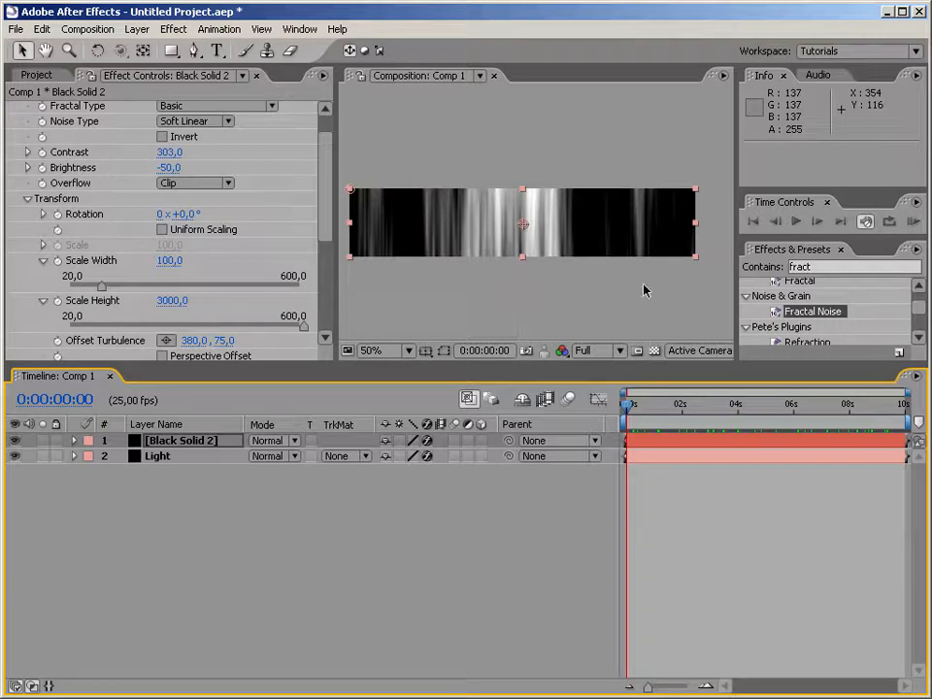
Search the effects for "warp" and collapse the Animation Presets to reach the Distort effects.
{"action": "left_click", "coordinate": [864, 266]}
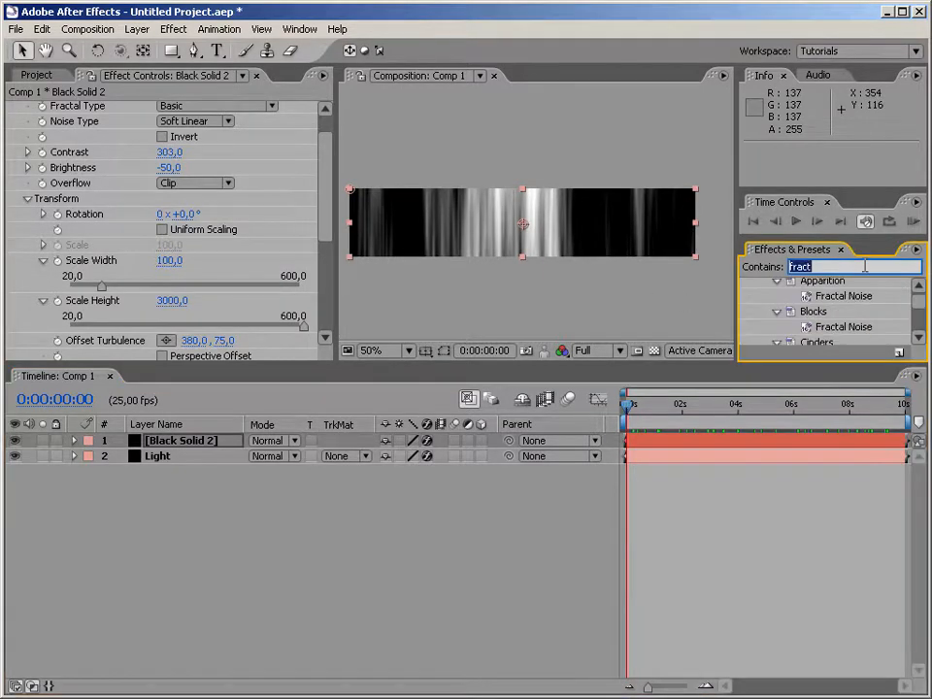
{"action": "type", "text": "warp"}
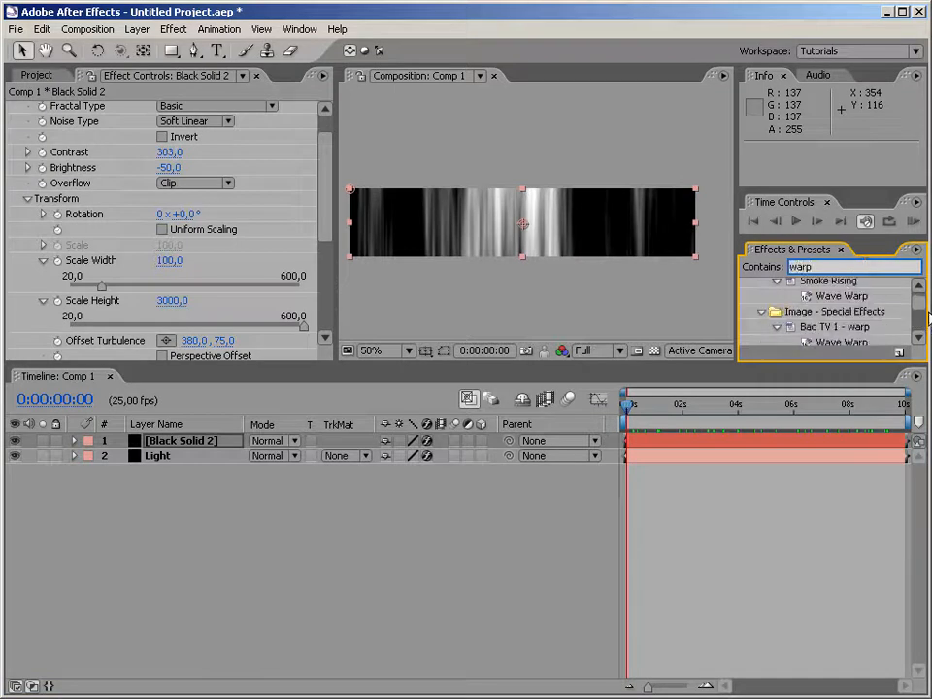
{"action": "left_click_drag", "start_coordinate": [920, 301], "coordinate": [920, 291]}
{"action": "left_click", "coordinate": [747, 285]}
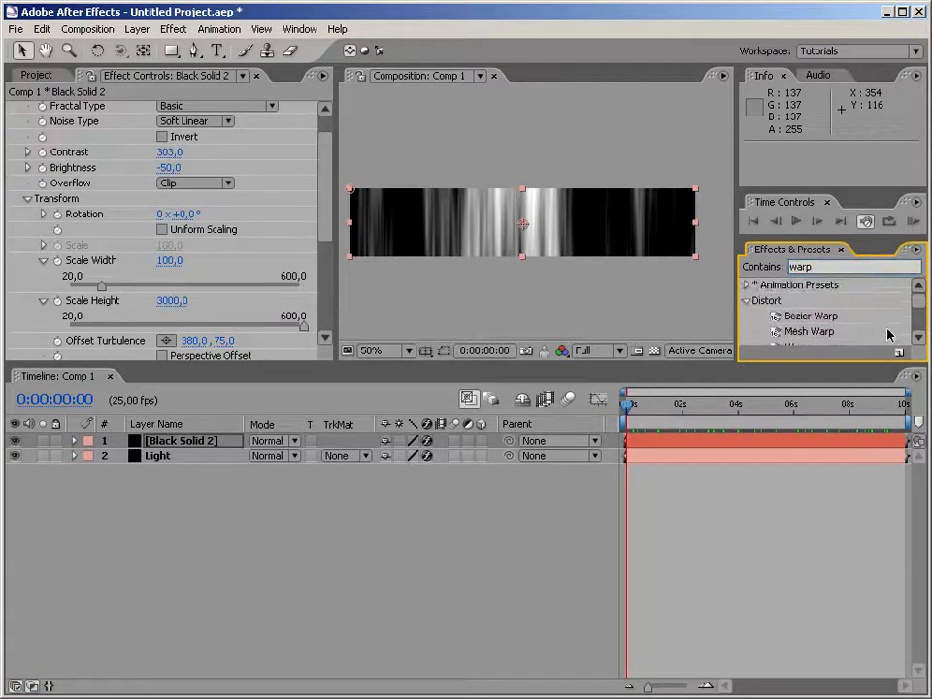
{"action": "left_click", "coordinate": [919, 337]}
{"action": "left_click", "coordinate": [919, 337]}
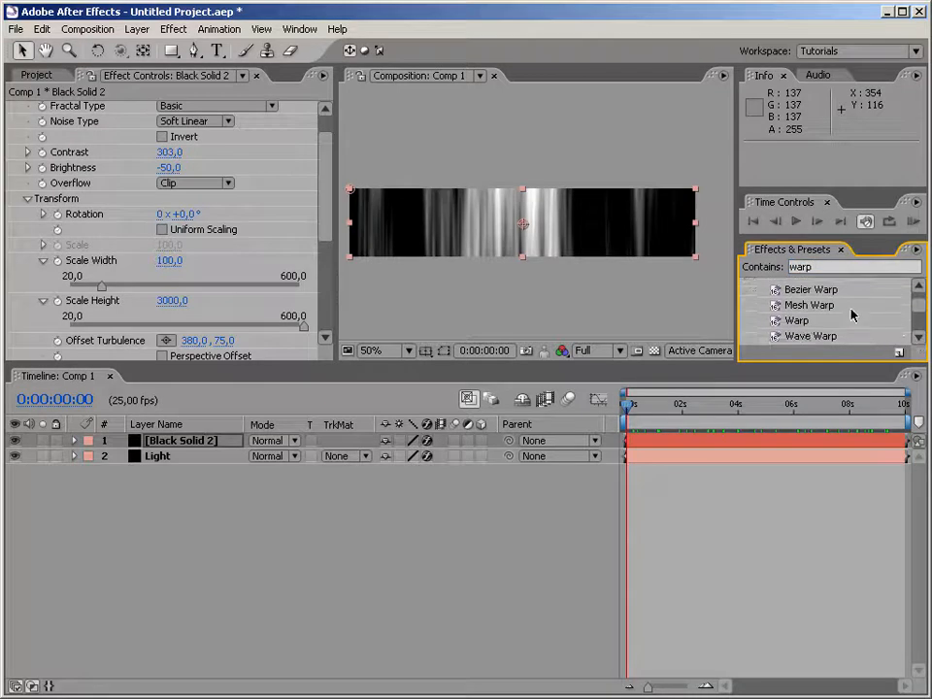
Try Wave Warp on Black Solid 2 with Wave Height 45, Wave Width 39 and Direction 53°, and delete the effect.
{"action": "left_click", "coordinate": [918, 339]}
{"action": "left_click_drag", "start_coordinate": [809, 328], "coordinate": [552, 239]}
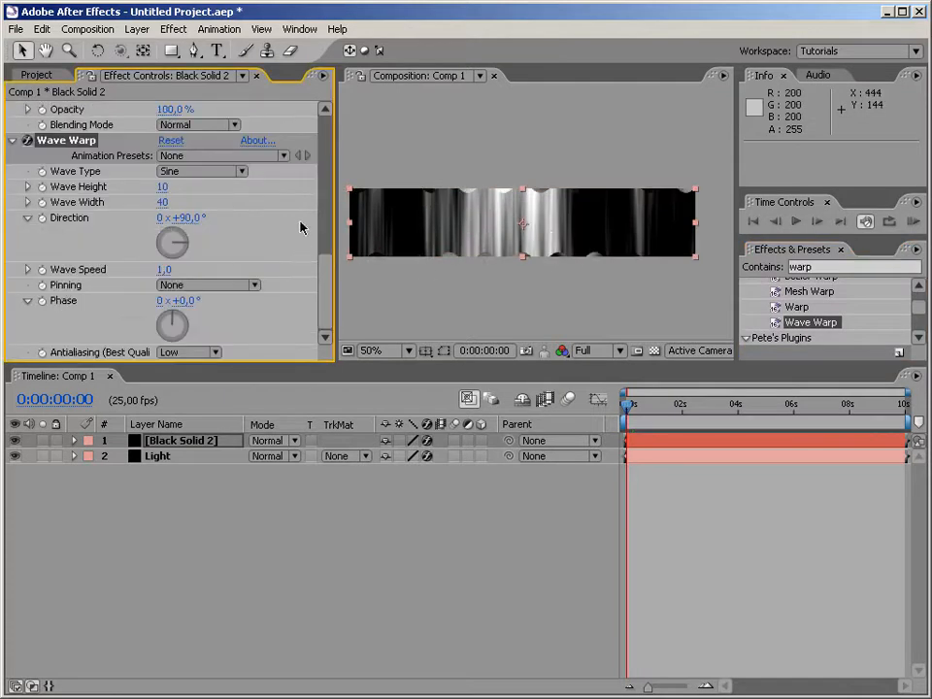
{"action": "left_click_drag", "start_coordinate": [165, 185], "coordinate": [184, 233]}
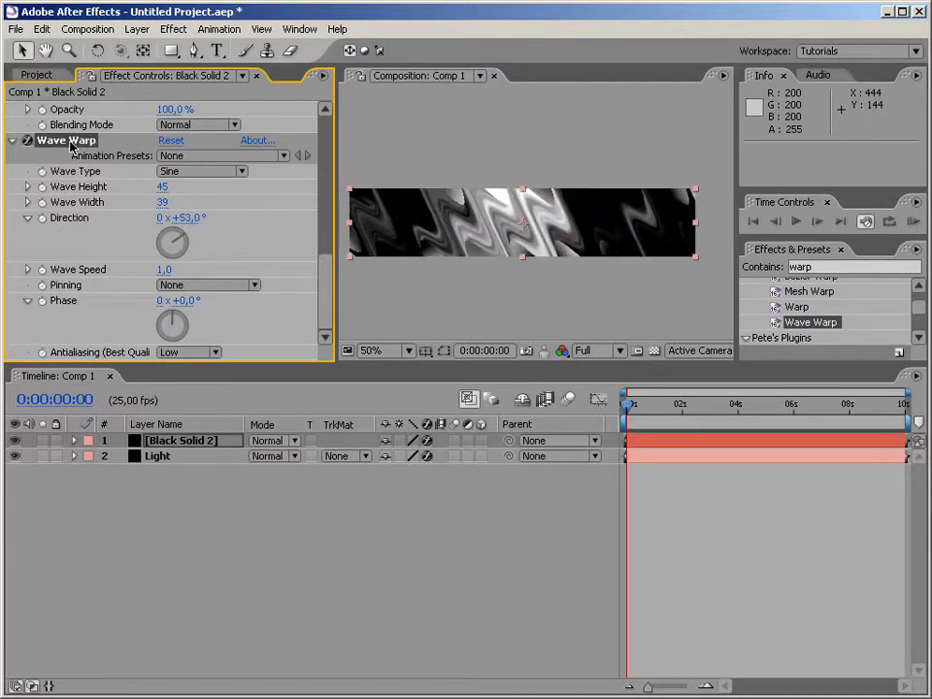
{"action": "key", "text": "Delete"}
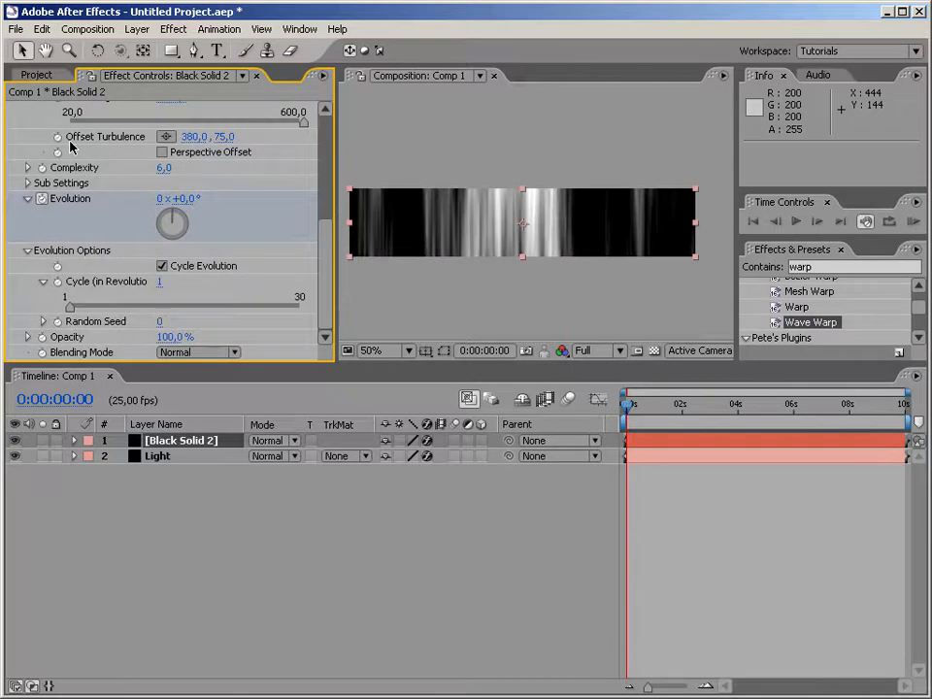
Apply Bezier Warp to Black Solid 2 with Top Left Tangent 429.3, -94, Top Right Tangent 358.6, -158 and Bottom Right Tangent 624.6, 190.
{"action": "left_click", "coordinate": [918, 285]}
{"action": "double_click", "coordinate": [810, 288]}
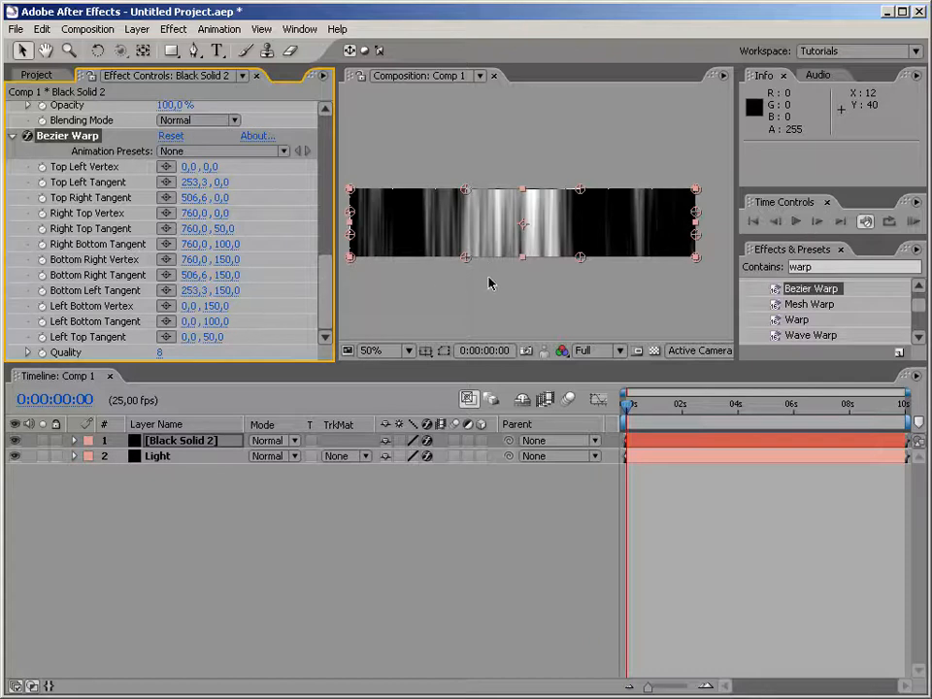
{"action": "left_click_drag", "start_coordinate": [582, 190], "coordinate": [513, 118]}
{"action": "left_click_drag", "start_coordinate": [581, 260], "coordinate": [514, 281]}
{"action": "left_click_drag", "start_coordinate": [469, 195], "coordinate": [549, 150]}
{"action": "left_click_drag", "start_coordinate": [514, 282], "coordinate": [636, 276]}
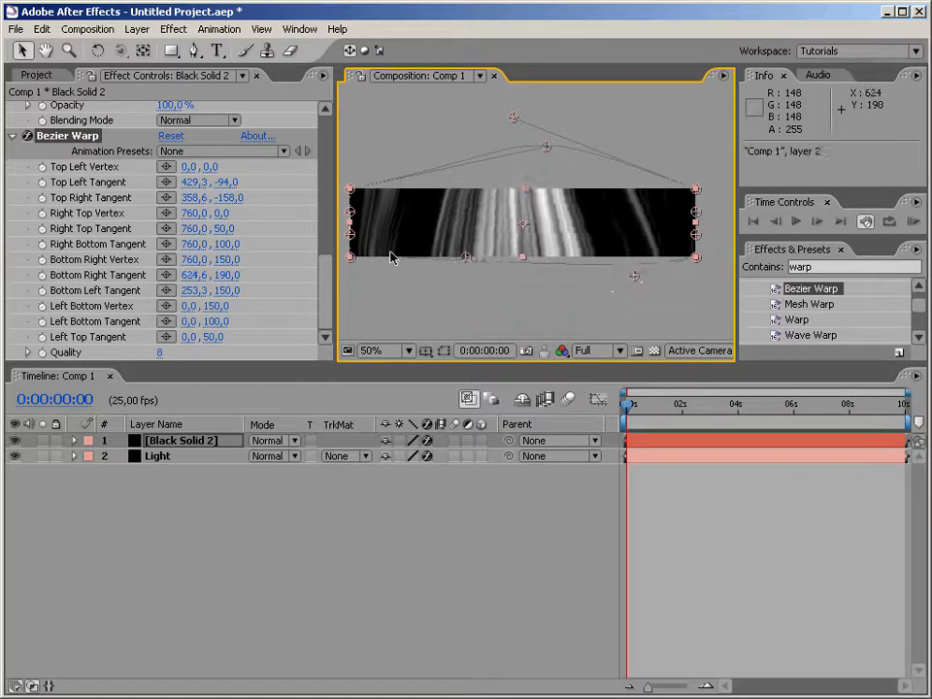
Bend the warp's sides: Left Bottom Tangent 164, 54, Left Top Tangent 166, -98, Right Top Vertex 538, -98, Right Top Tangent 804, 2; check against the Light layer.
{"action": "left_click_drag", "start_coordinate": [352, 235], "coordinate": [427, 222]}
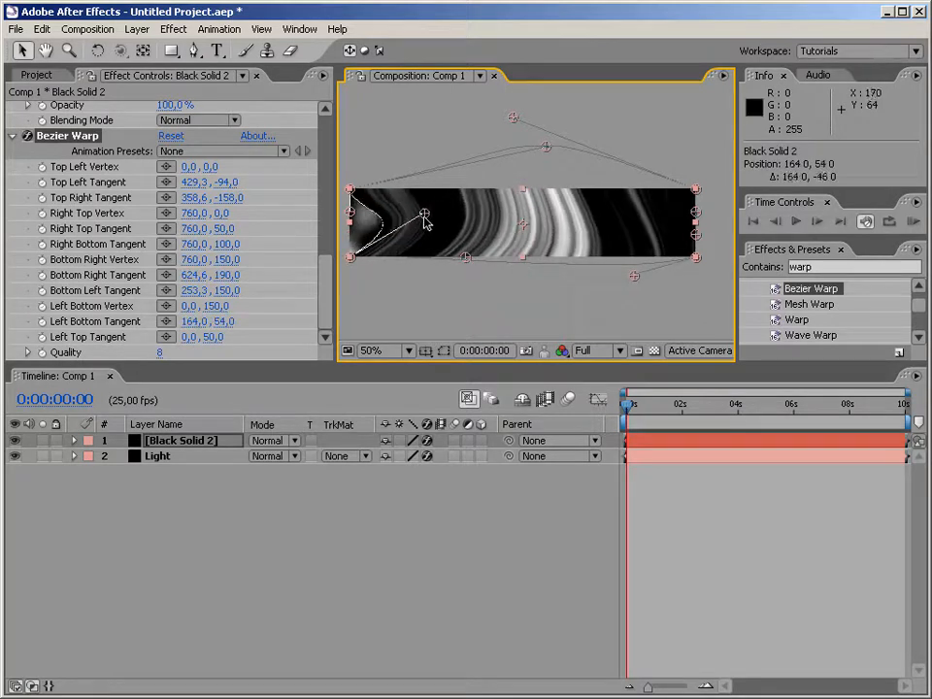
{"action": "left_click_drag", "start_coordinate": [352, 211], "coordinate": [427, 144]}
{"action": "left_click_drag", "start_coordinate": [696, 191], "coordinate": [597, 148]}
{"action": "left_click_drag", "start_coordinate": [698, 216], "coordinate": [715, 191]}
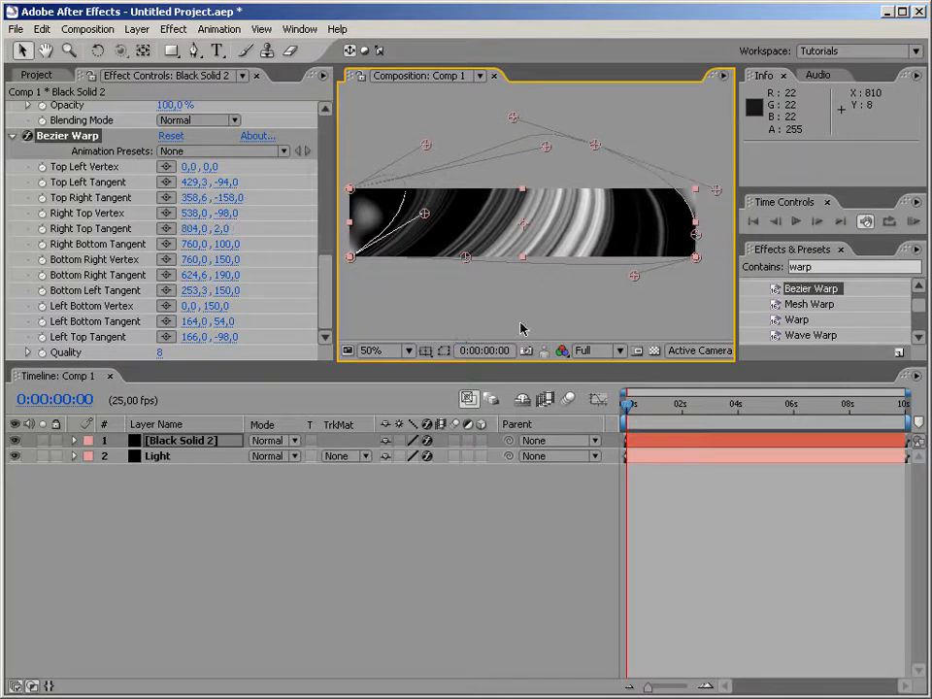
{"action": "left_click", "coordinate": [482, 325]}
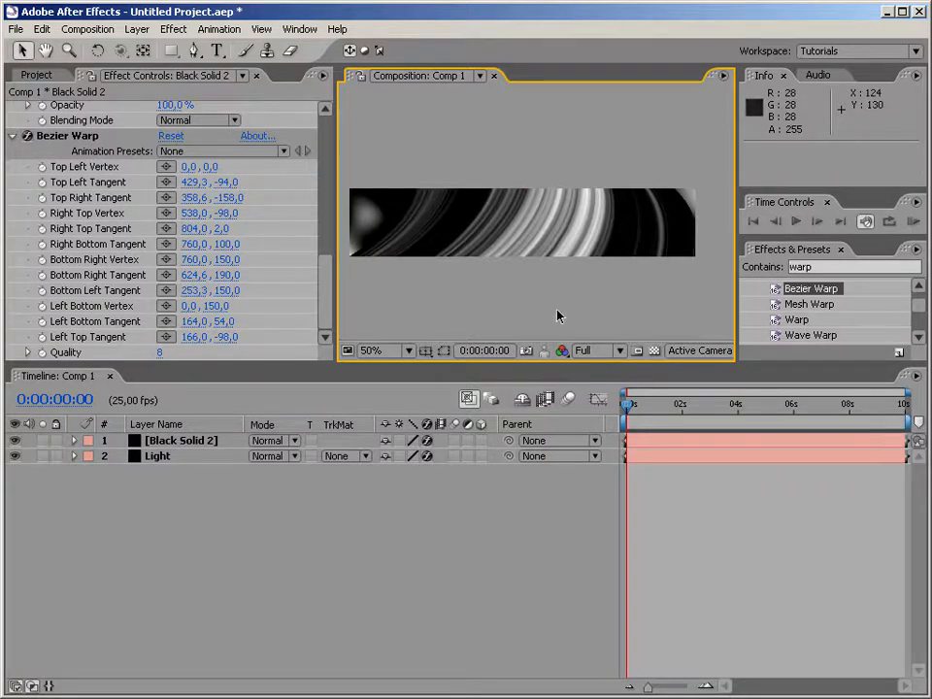
{"action": "left_click", "coordinate": [16, 456]}
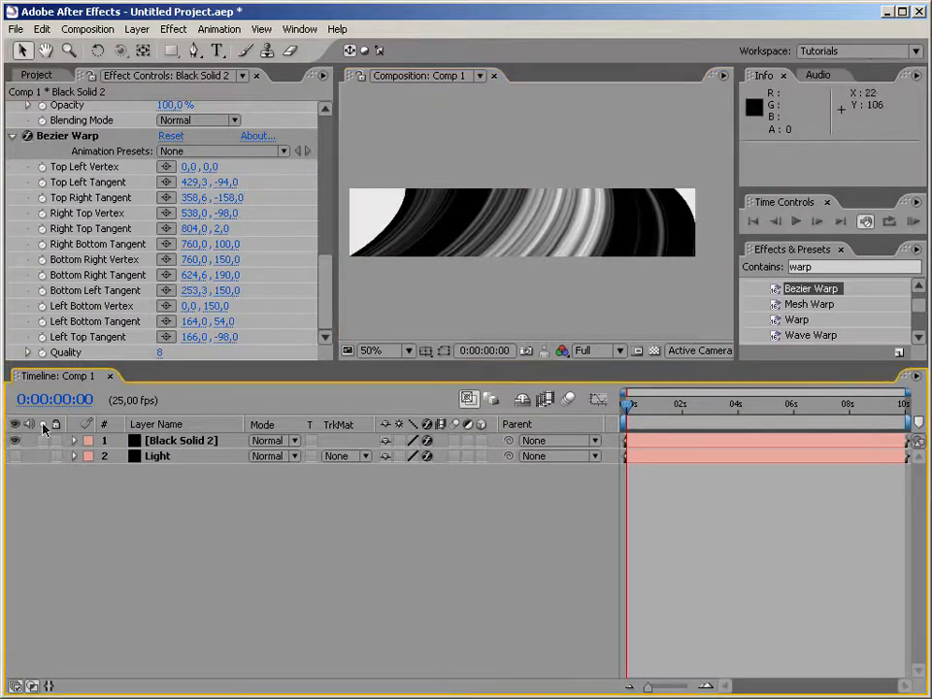
{"action": "left_click", "coordinate": [16, 456]}
Rename the Black Solid 2 layer as Streaks.
{"action": "left_click", "coordinate": [181, 440]}
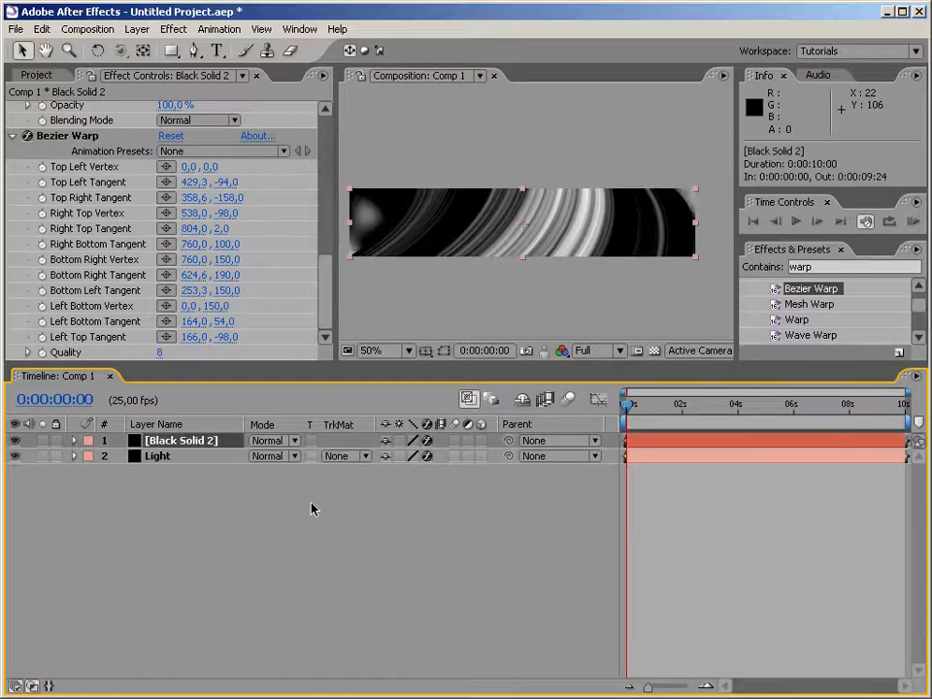
{"action": "key", "text": "Return"}
{"action": "type", "text": "Streaks"}
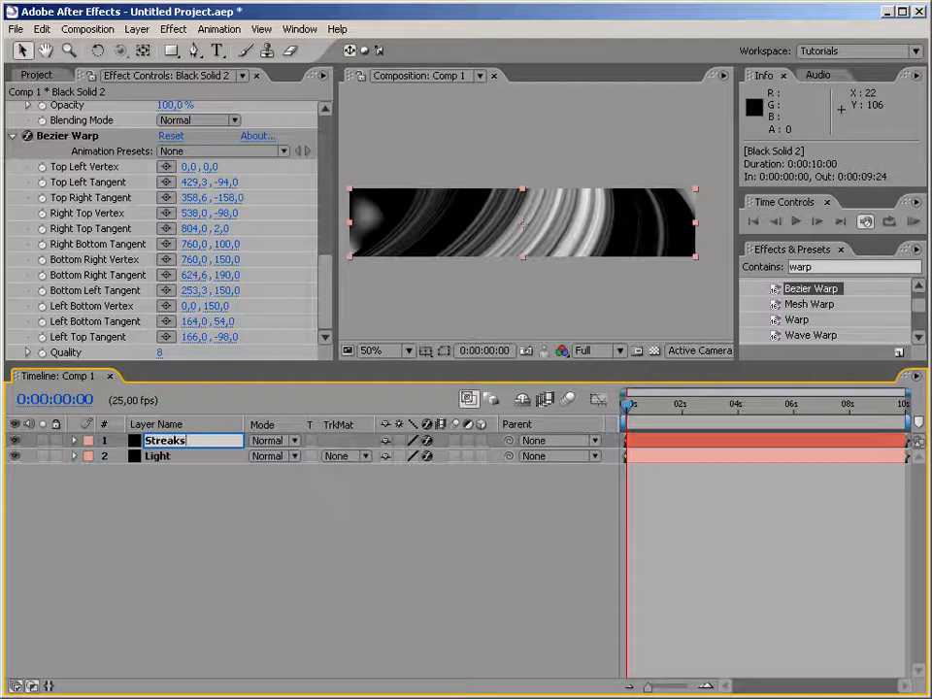
{"action": "key", "text": "Return"}
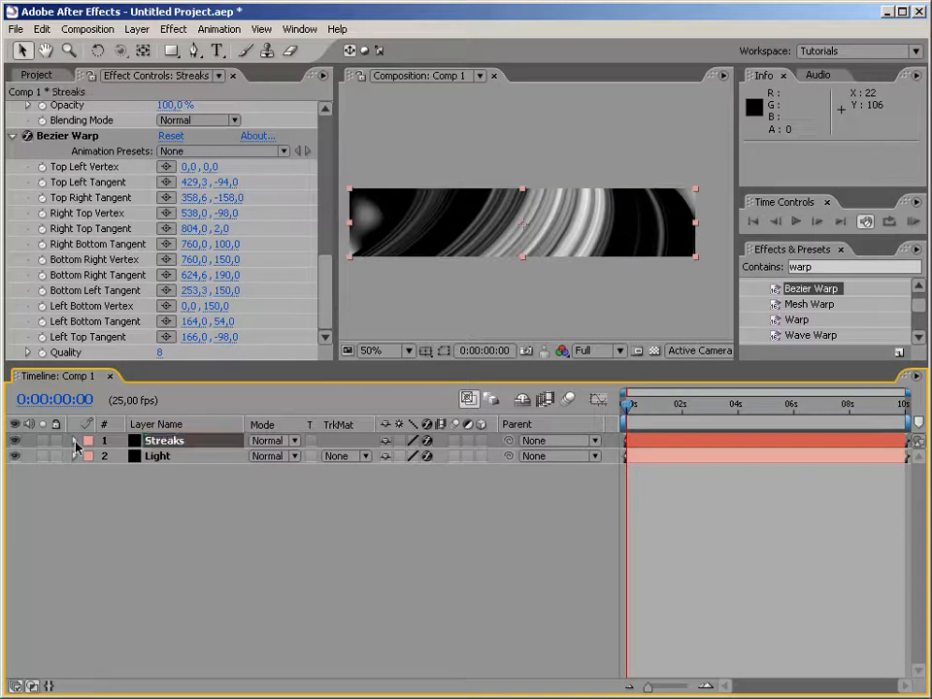
Scale the Streaks layer to 134% and shift it left so its warped edges fall outside the frame, and scrub to check coverage.
{"action": "key", "text": "s"}
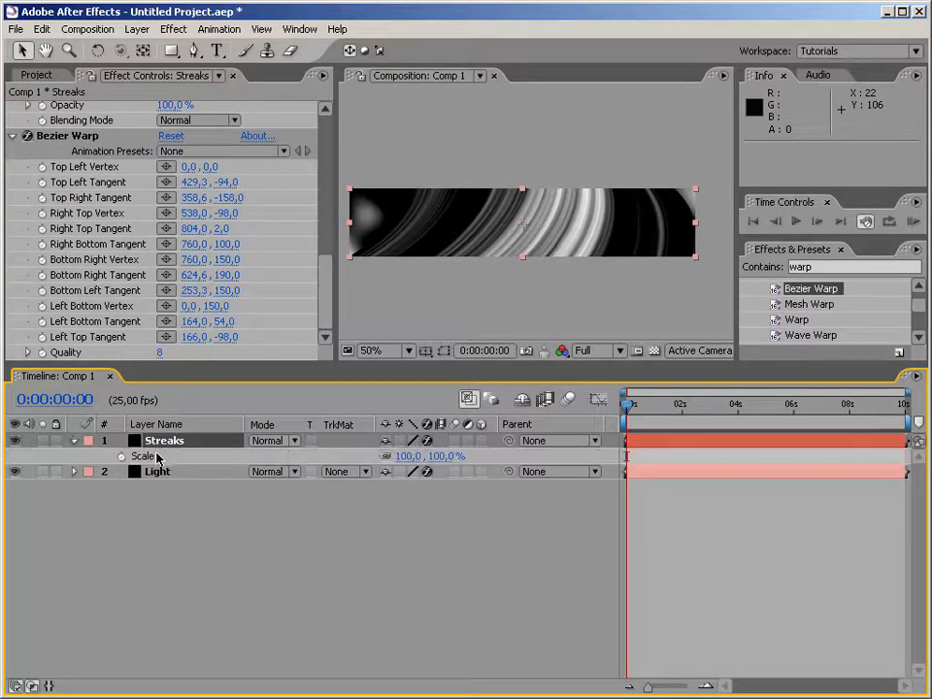
{"action": "left_click_drag", "start_coordinate": [439, 455], "coordinate": [457, 455]}
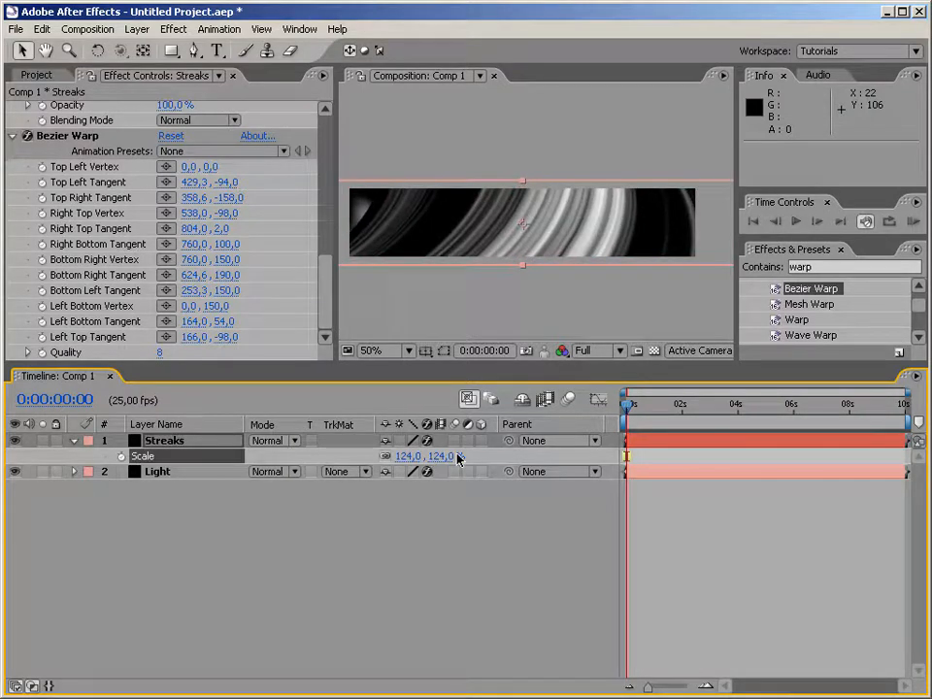
{"action": "key", "text": "shift+Left"}
{"action": "key", "text": "shift+Left"}
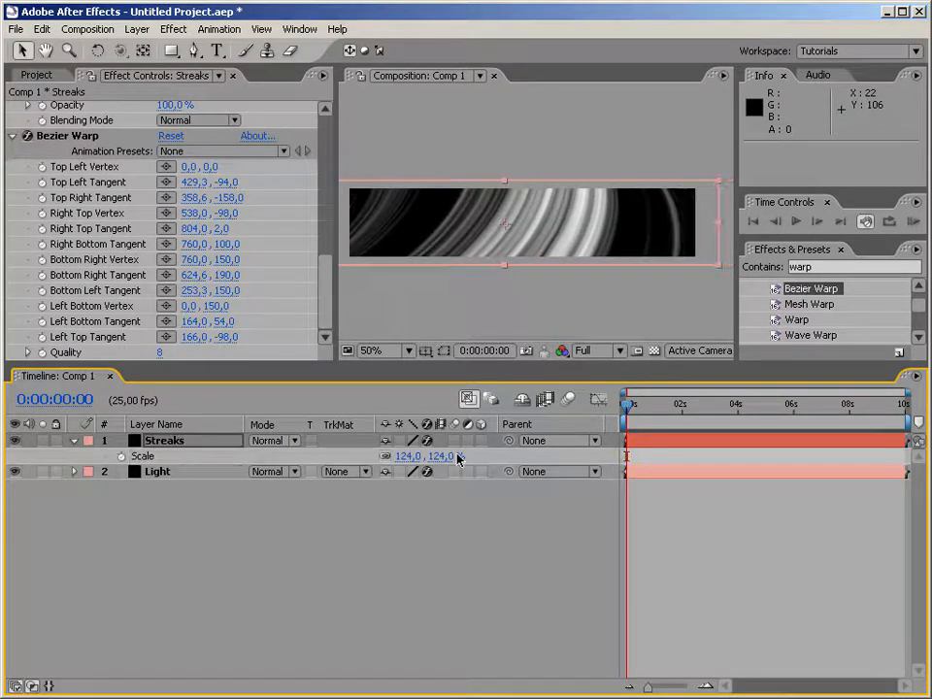
{"action": "left_click_drag", "start_coordinate": [427, 455], "coordinate": [437, 456]}
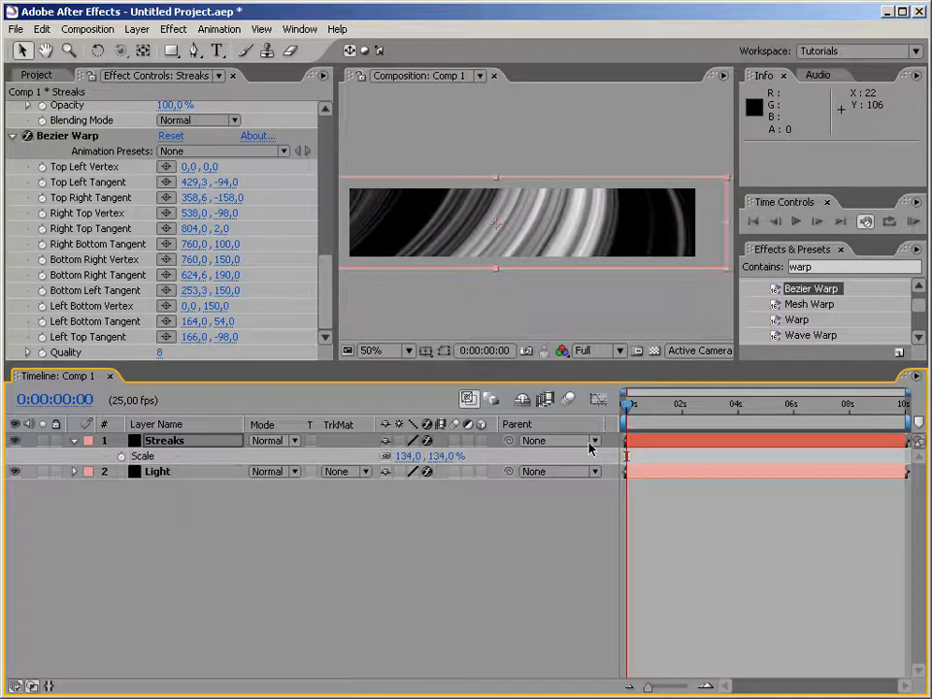
{"action": "mouse_move", "coordinate": [630, 408]}
{"action": "left_mouse_down"}
{"action": "mouse_move", "coordinate": [853, 406]}
{"action": "mouse_move", "coordinate": [526, 428]}
{"action": "left_mouse_up"}
{"action": "left_click", "coordinate": [330, 563]}
{"action": "left_click", "coordinate": [71, 442]}
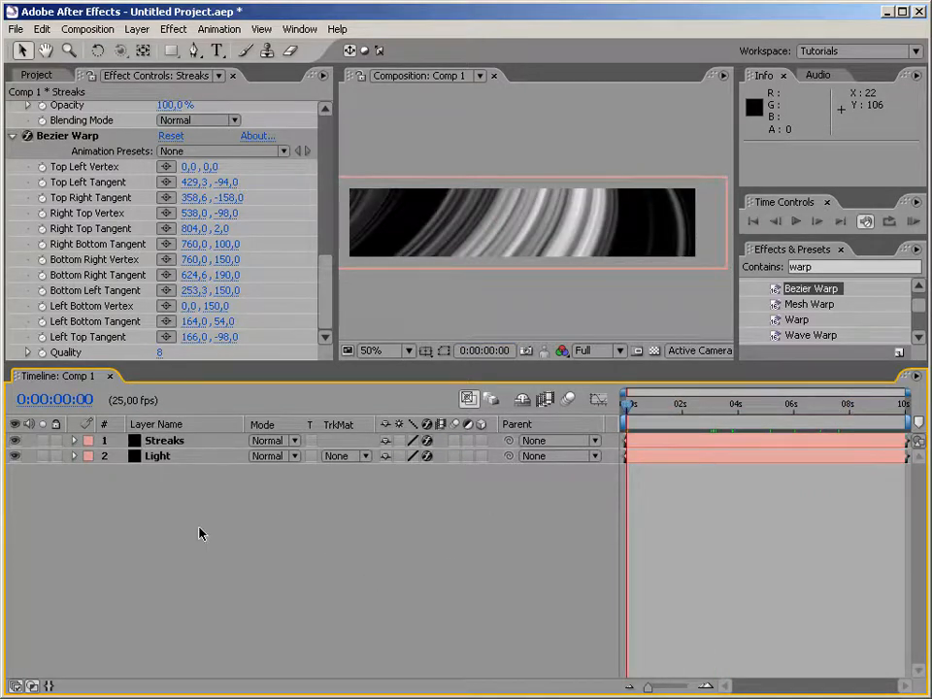
Try the Add blending mode on the Streaks layer at several times in the composition, and return it to Normal.
{"action": "left_click", "coordinate": [163, 440]}
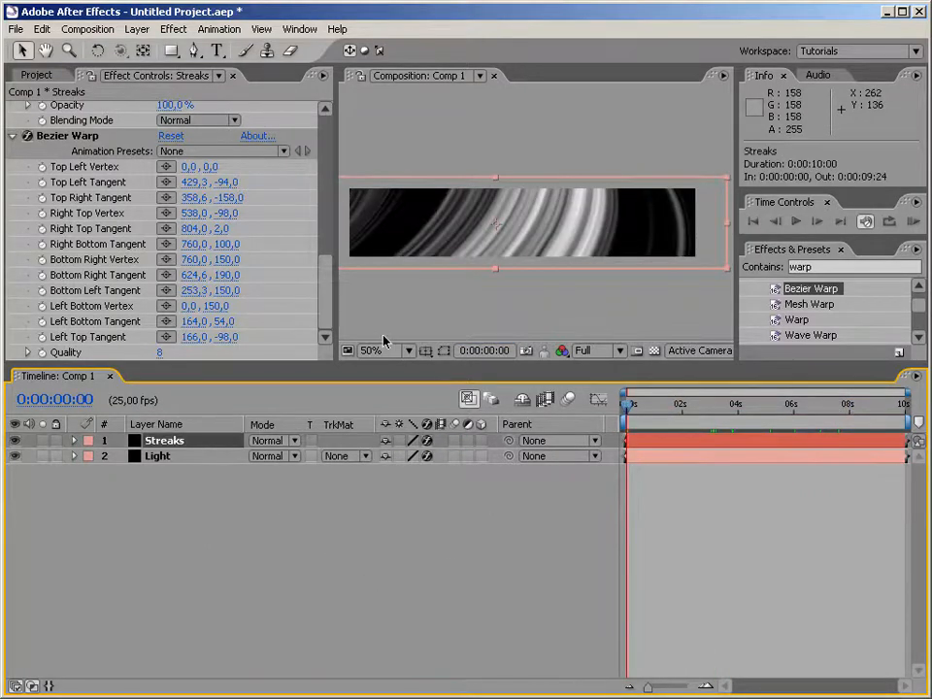
{"action": "left_click", "coordinate": [269, 443]}
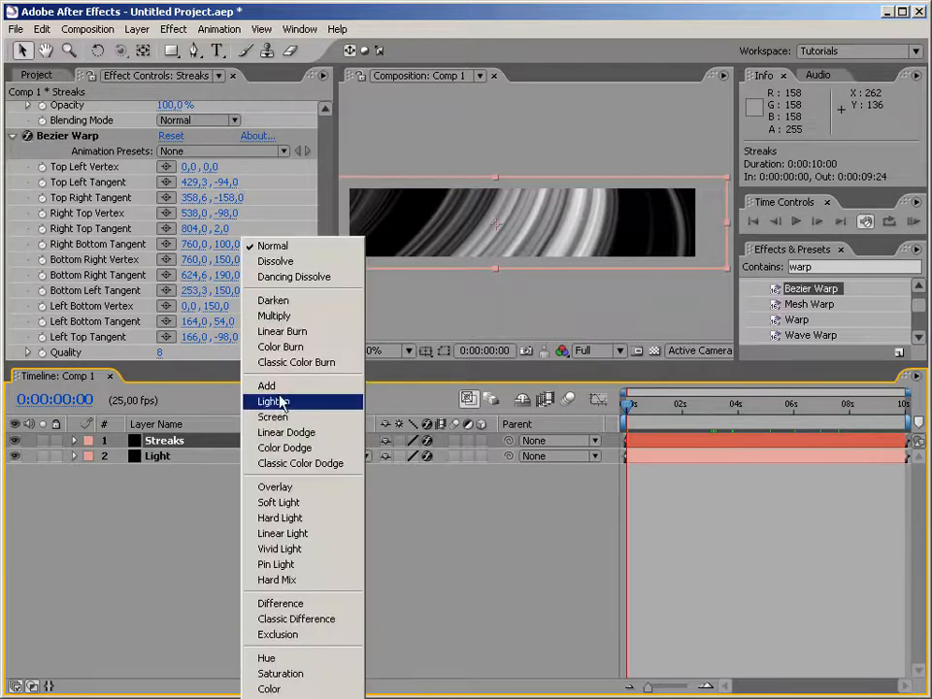
{"action": "left_click", "coordinate": [296, 386]}
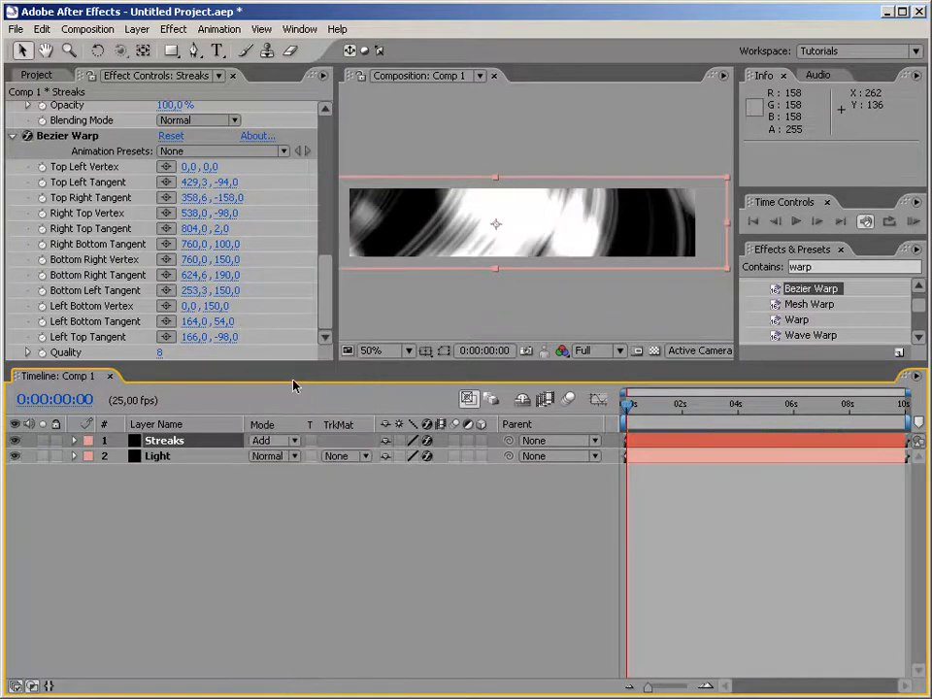
{"action": "left_click_drag", "start_coordinate": [628, 409], "coordinate": [751, 405]}
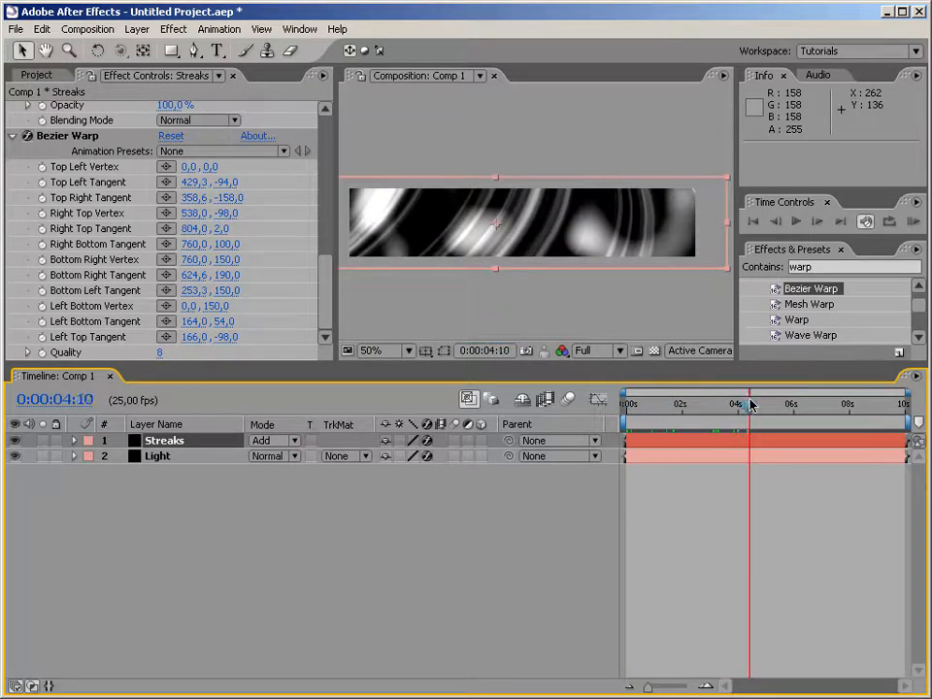
{"action": "key", "text": "Home"}
{"action": "left_click", "coordinate": [277, 441]}
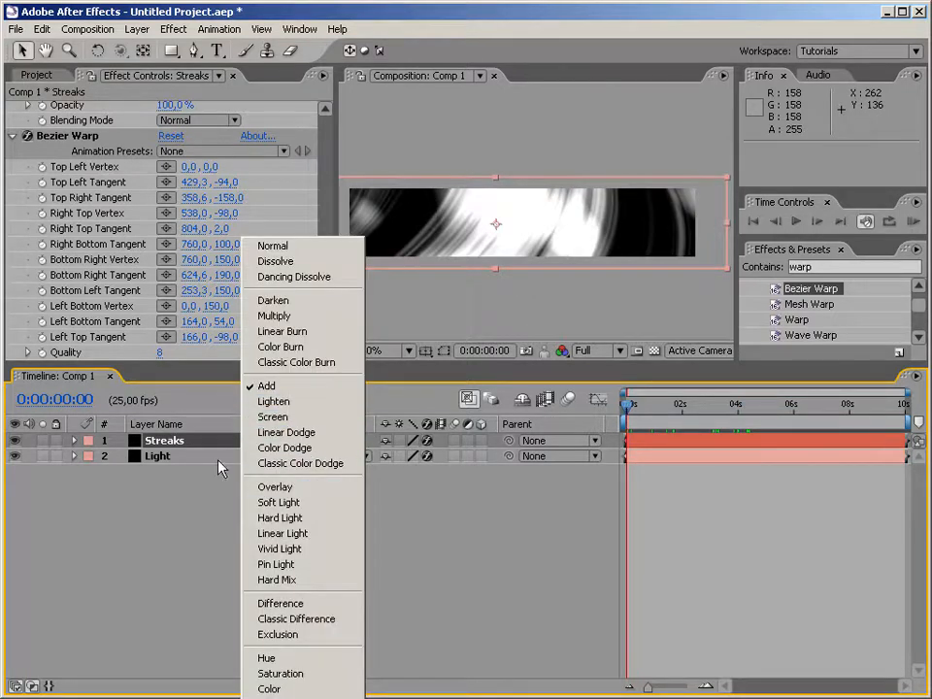
{"action": "left_click", "coordinate": [231, 501]}
{"action": "left_click", "coordinate": [290, 440]}
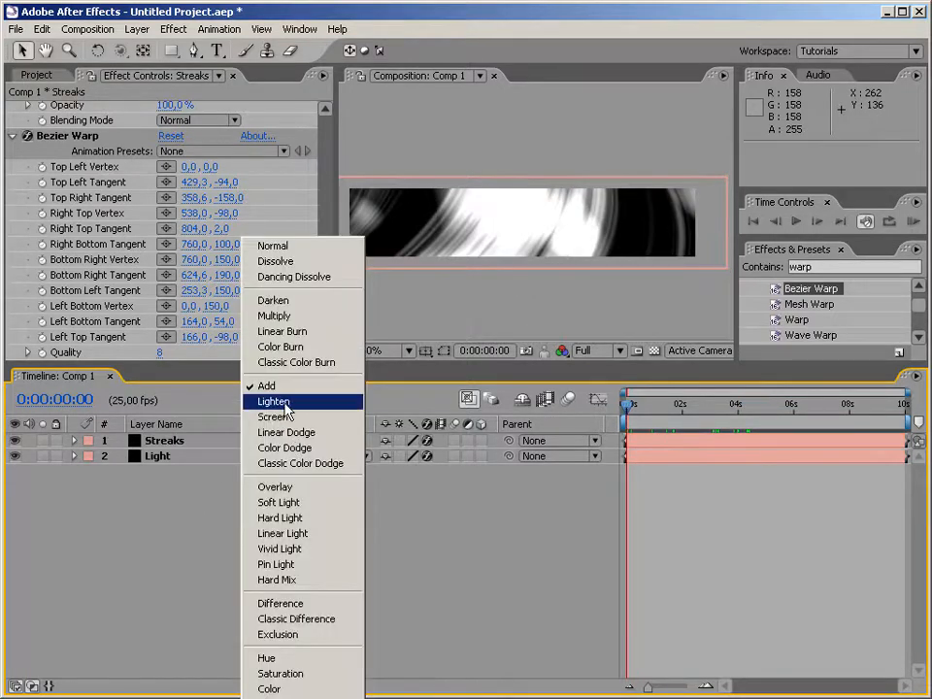
{"action": "left_click", "coordinate": [180, 505]}
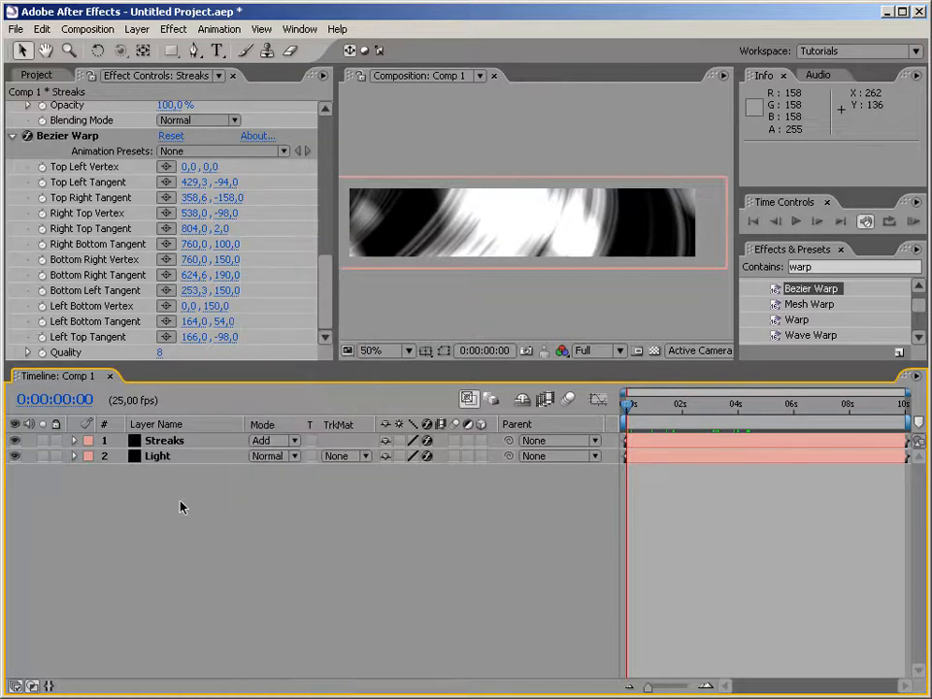
{"action": "left_click", "coordinate": [178, 443]}
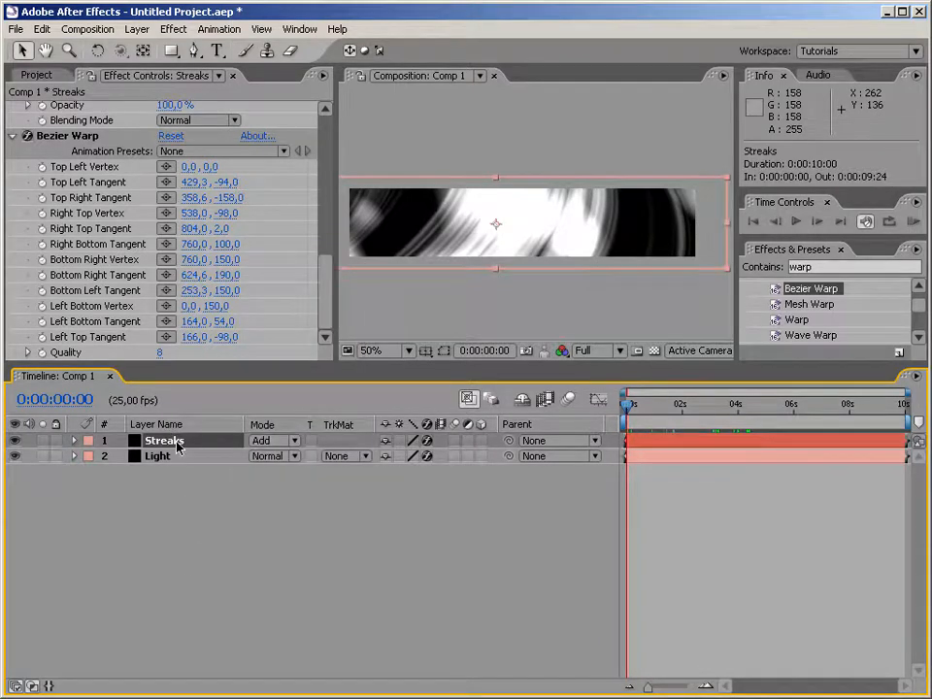
{"action": "left_click", "coordinate": [282, 441]}
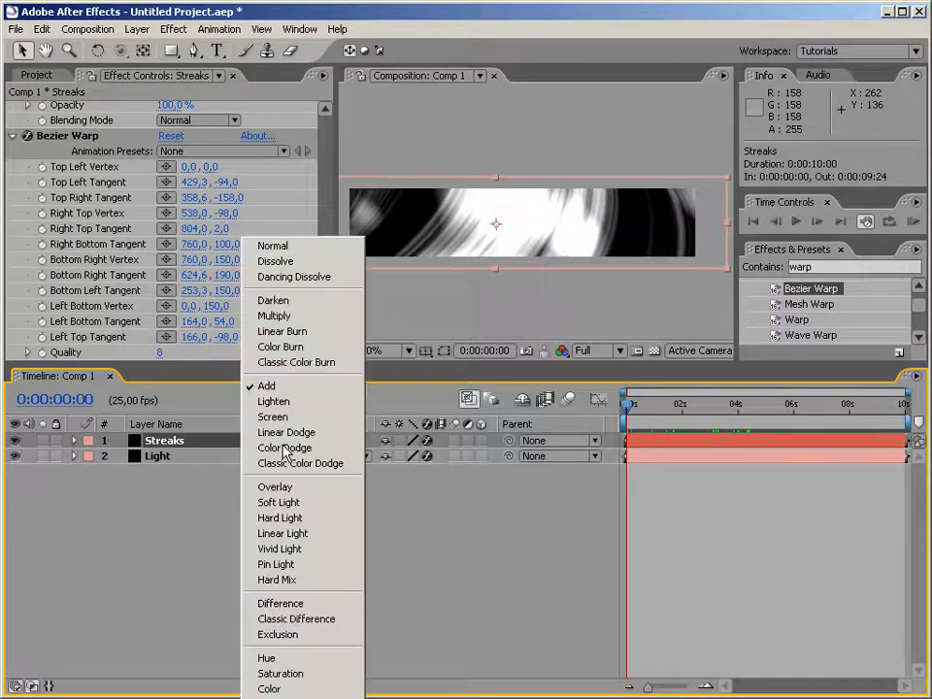
{"action": "left_click", "coordinate": [268, 244]}
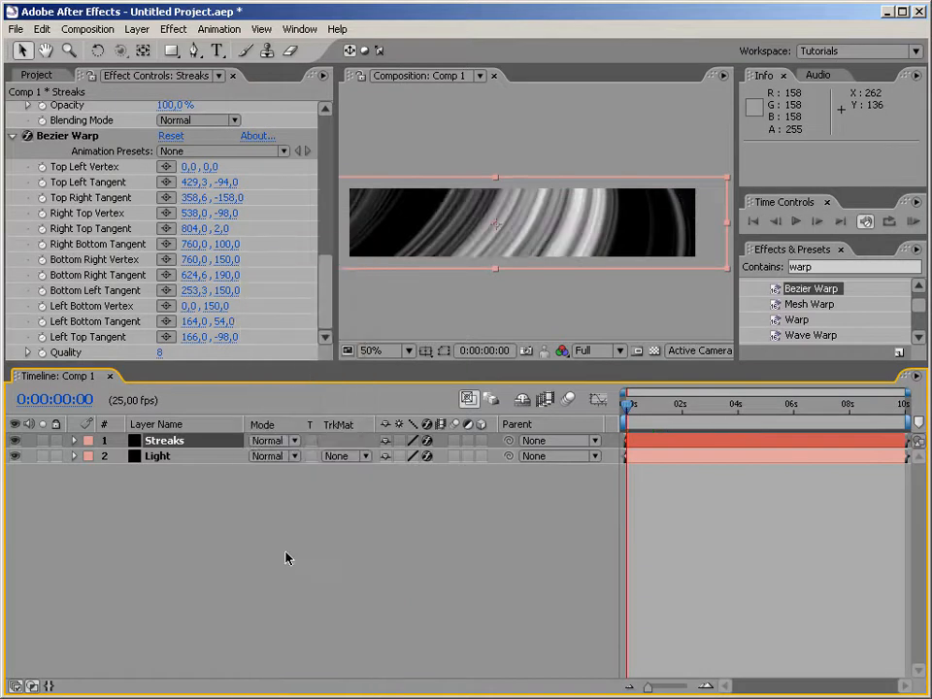
Cycle the Streaks layer through the blending modes to compare their looks over Light, and settle on Hard Light.
{"action": "key", "text": "shift+equal"}
{"action": "key", "text": "shift+equal"}
{"action": "key", "text": "shift+equal"}
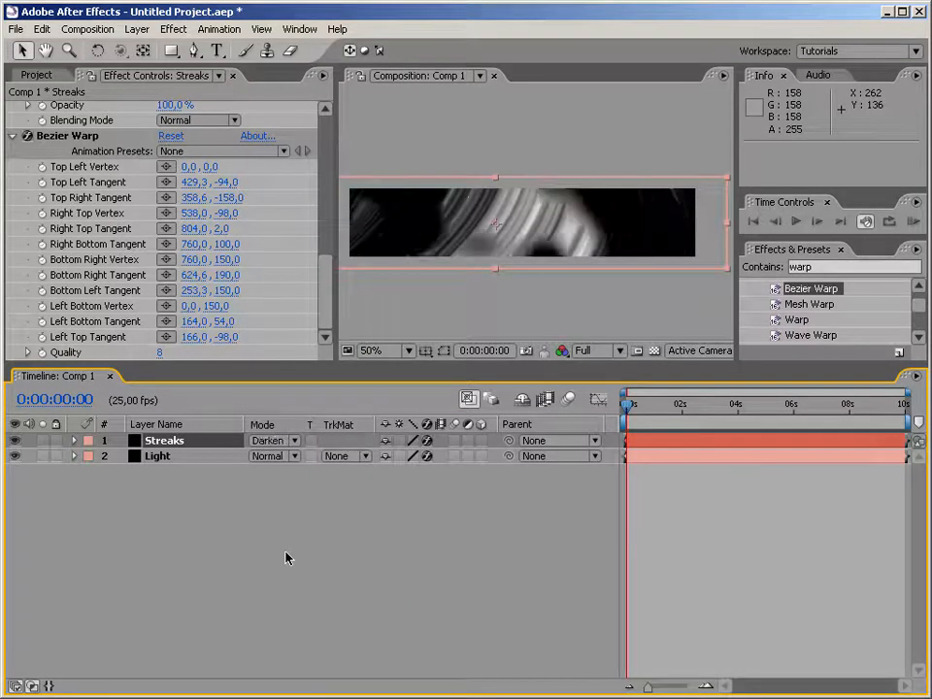
{"action": "key", "text": "shift+equal"}
{"action": "key", "text": "shift+equal"}
{"action": "key", "text": "shift+minus"}
{"action": "key", "text": "shift+equal"}
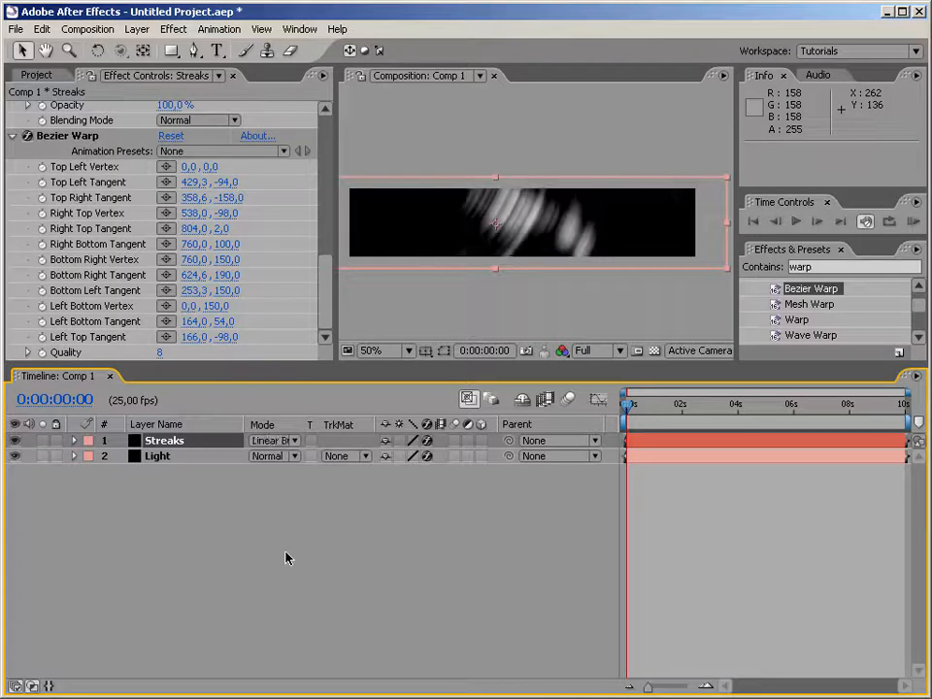
{"action": "key", "text": "shift+equal"}
{"action": "key", "text": "shift+equal"}
{"action": "key", "text": "shift+equal"}
{"action": "key", "text": "shift+equal"}
{"action": "key", "text": "shift+equal"}
{"action": "key", "text": "shift+equal"}
{"action": "key", "text": "shift+equal"}
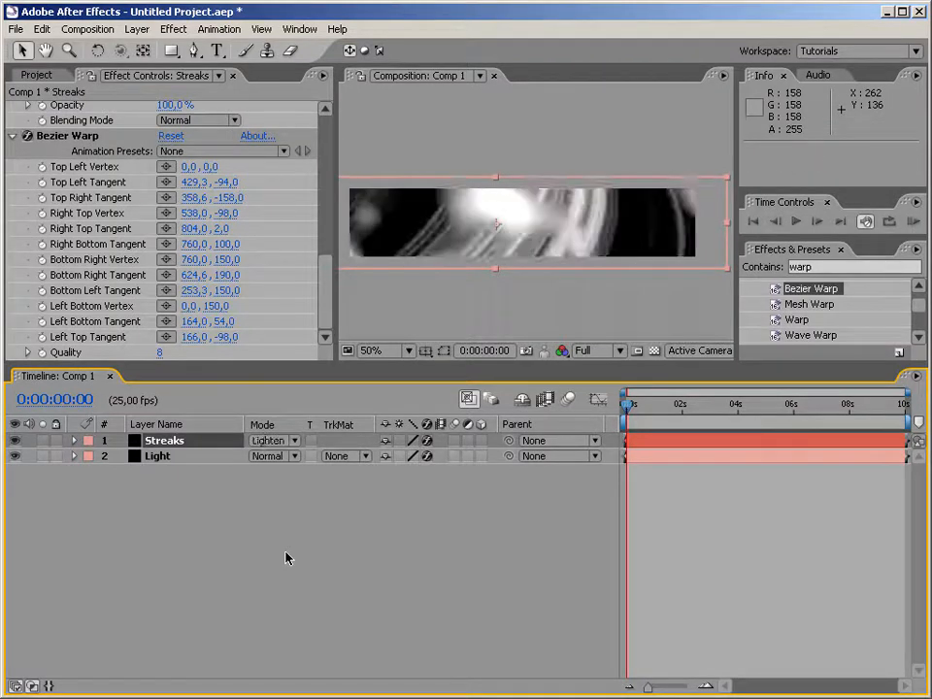
{"action": "key", "text": "shift+minus"}
{"action": "key", "text": "shift+minus"}
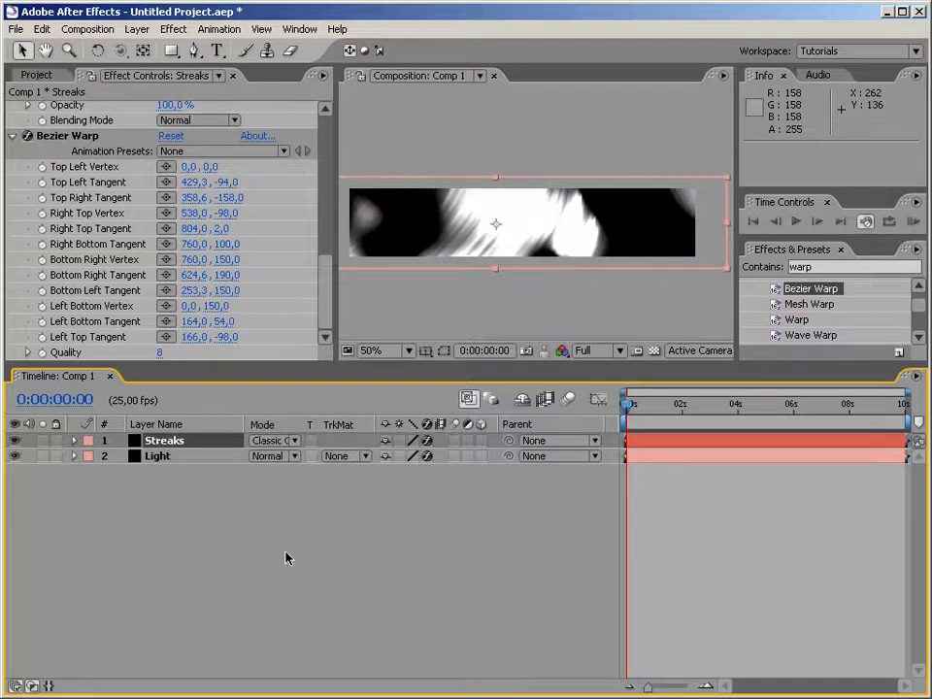
{"action": "key", "text": "shift+equal"}
{"action": "key", "text": "shift+equal"}
{"action": "key", "text": "shift+equal"}
{"action": "key", "text": "shift+equal"}
{"action": "key", "text": "shift+equal"}
{"action": "key", "text": "shift+equal"}
{"action": "key", "text": "shift+minus"}
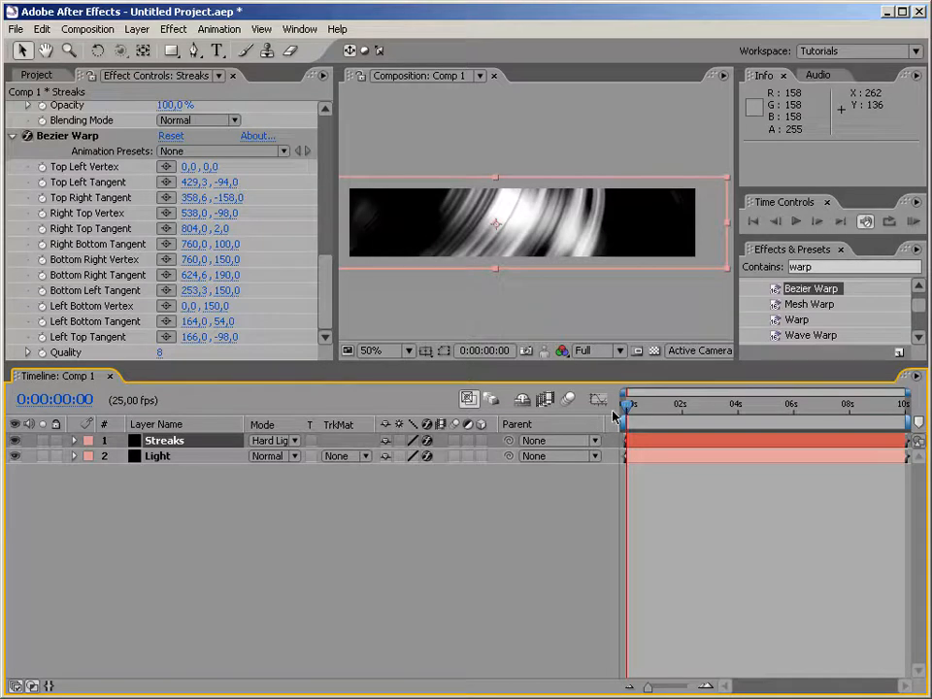
Run a RAM preview of the whole composition to watch the blended streaks, stop it and deselect the layer.
{"action": "key", "text": "KP_0"}
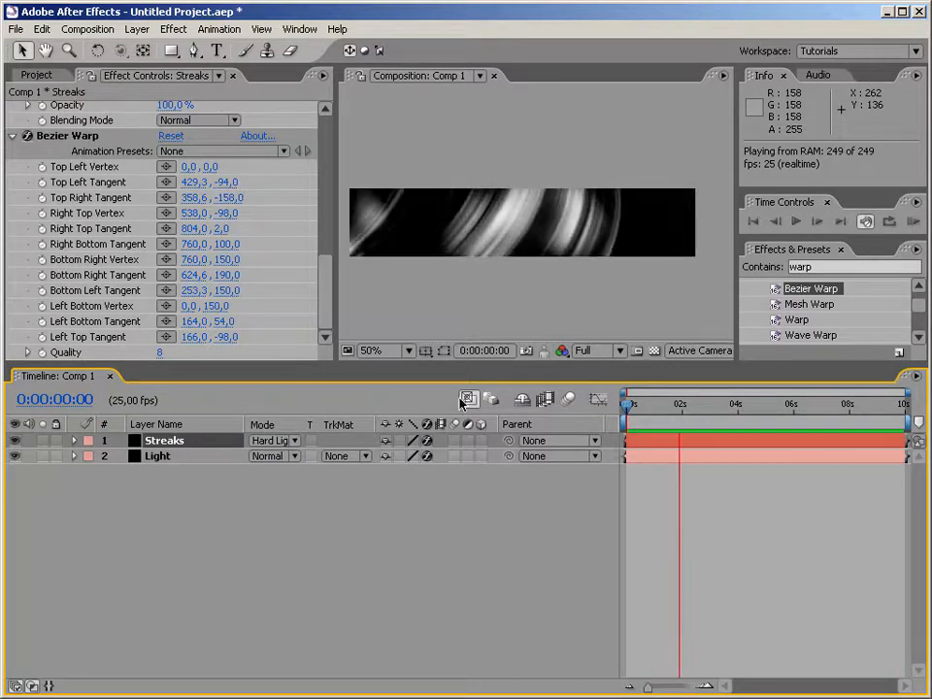
{"action": "key", "text": "space"}
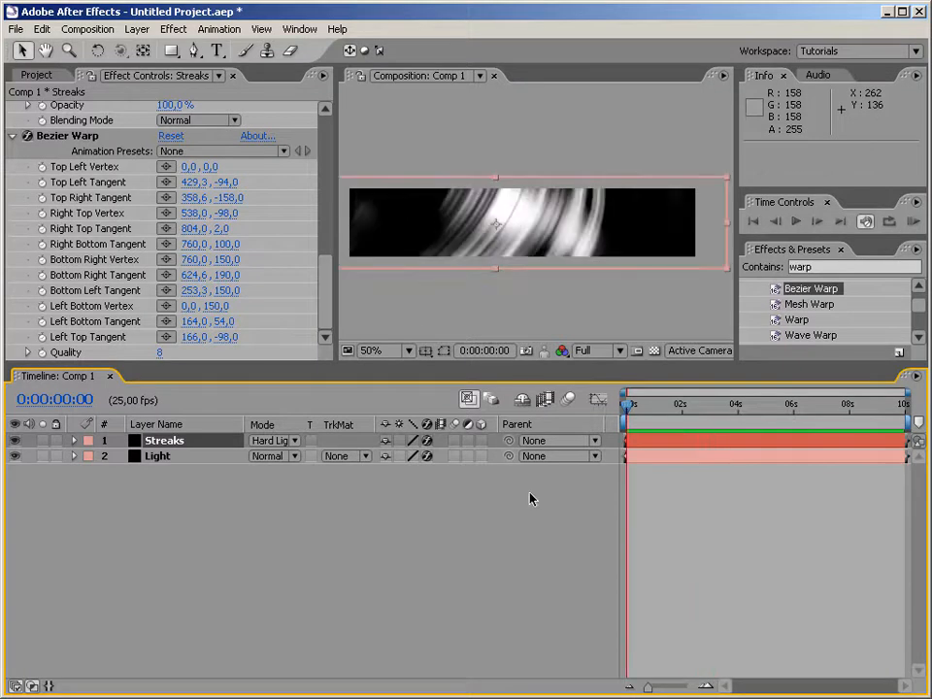
{"action": "left_click", "coordinate": [519, 520]}
{"action": "left_click", "coordinate": [505, 321]}
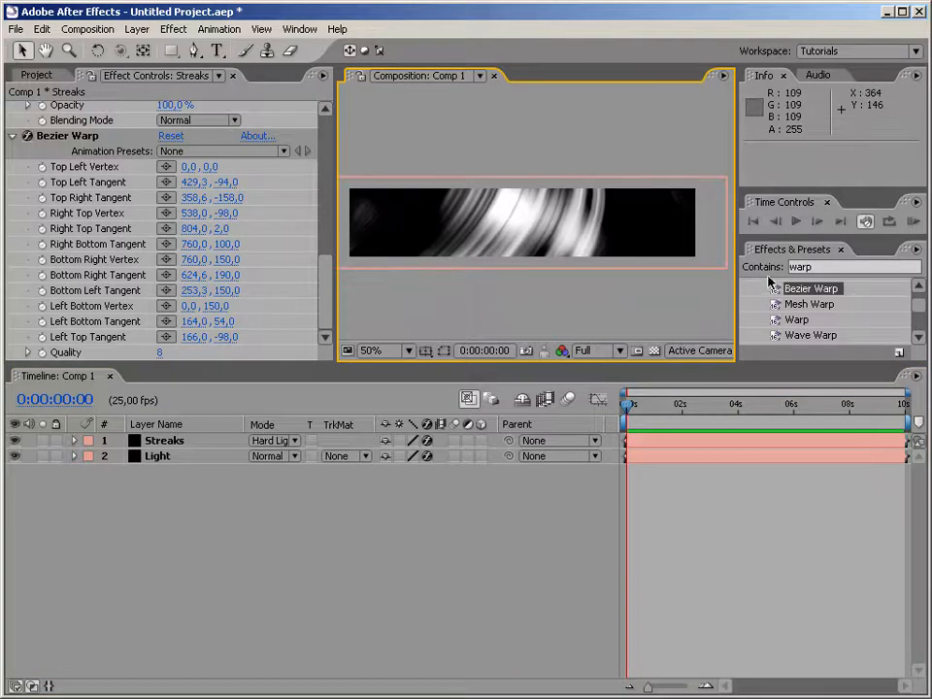
Search the effects for "ramp" and collapse the Animation Presets to reach the Generate effects.
{"action": "double_click", "coordinate": [837, 266]}
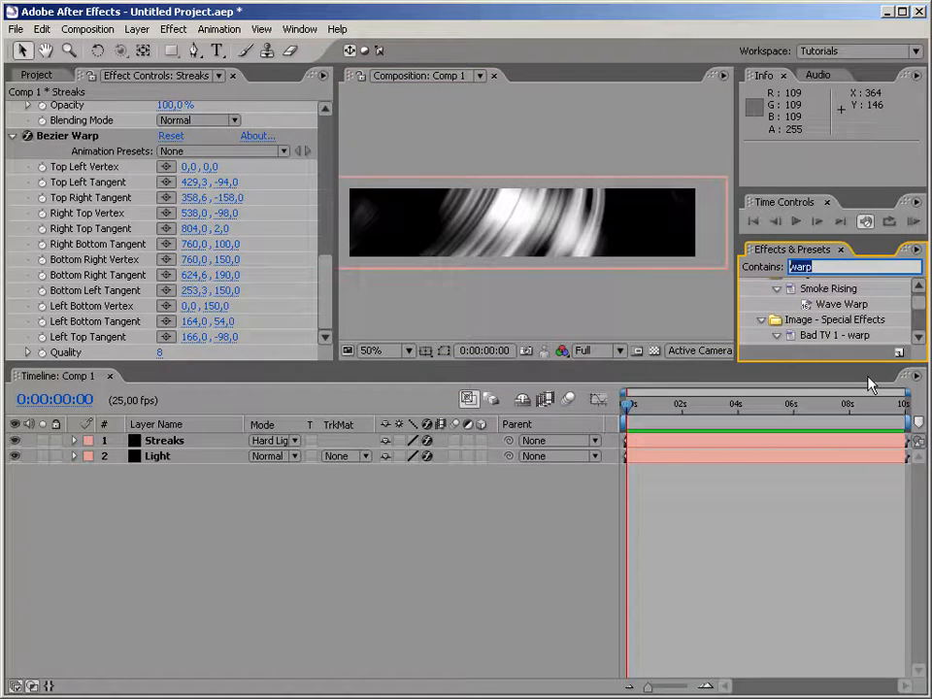
{"action": "type", "text": "ramp"}
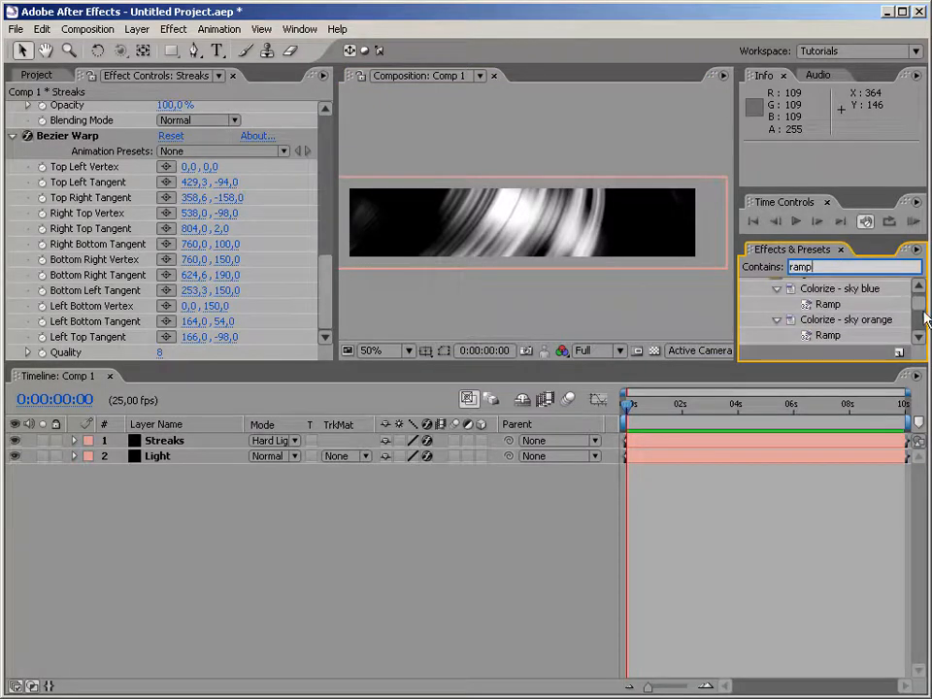
{"action": "left_click_drag", "start_coordinate": [921, 304], "coordinate": [919, 290]}
{"action": "left_click", "coordinate": [745, 287]}
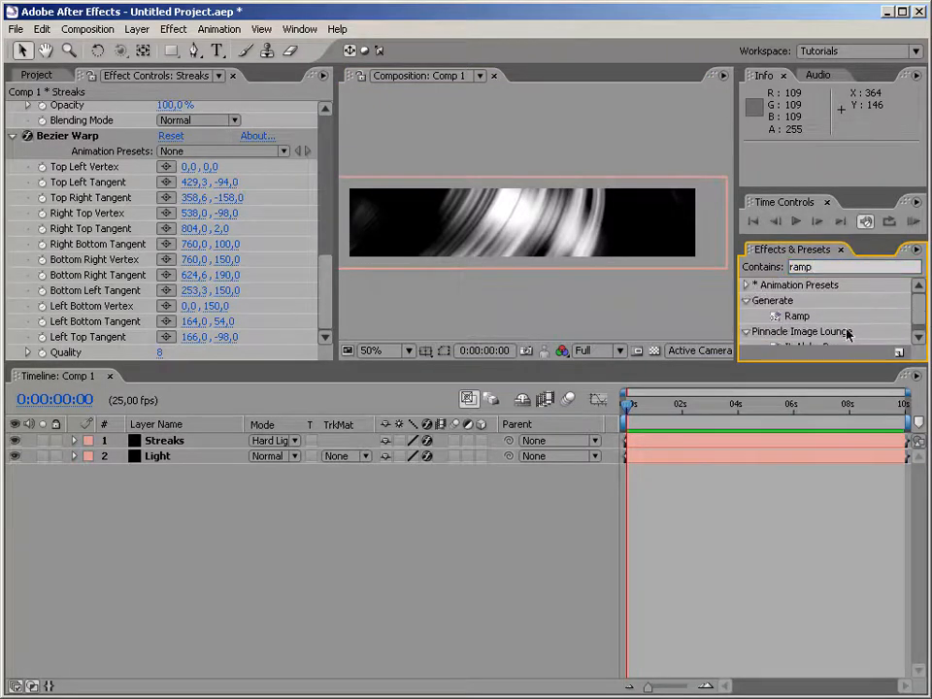
{"action": "right_click", "coordinate": [193, 501]}
{"action": "mouse_move", "coordinate": [272, 507]}
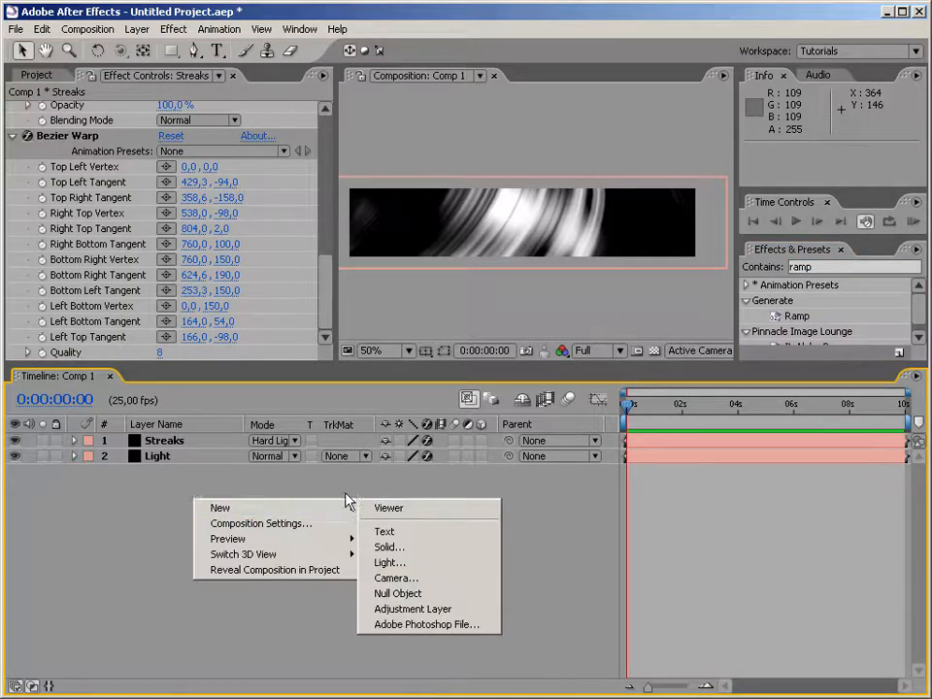
{"action": "left_click", "coordinate": [388, 547]}
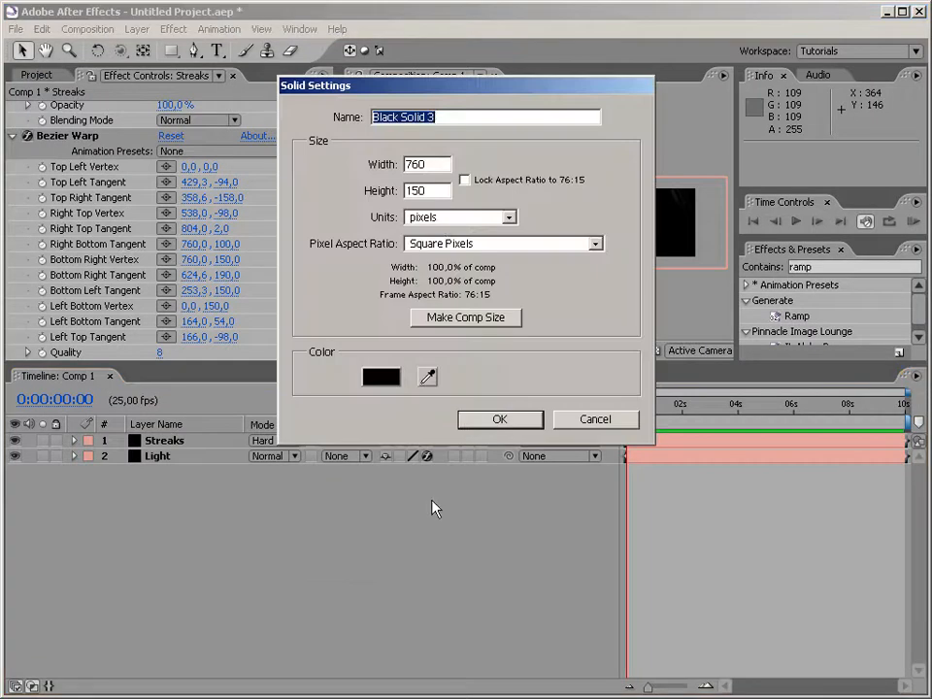
{"action": "left_click", "coordinate": [499, 418]}
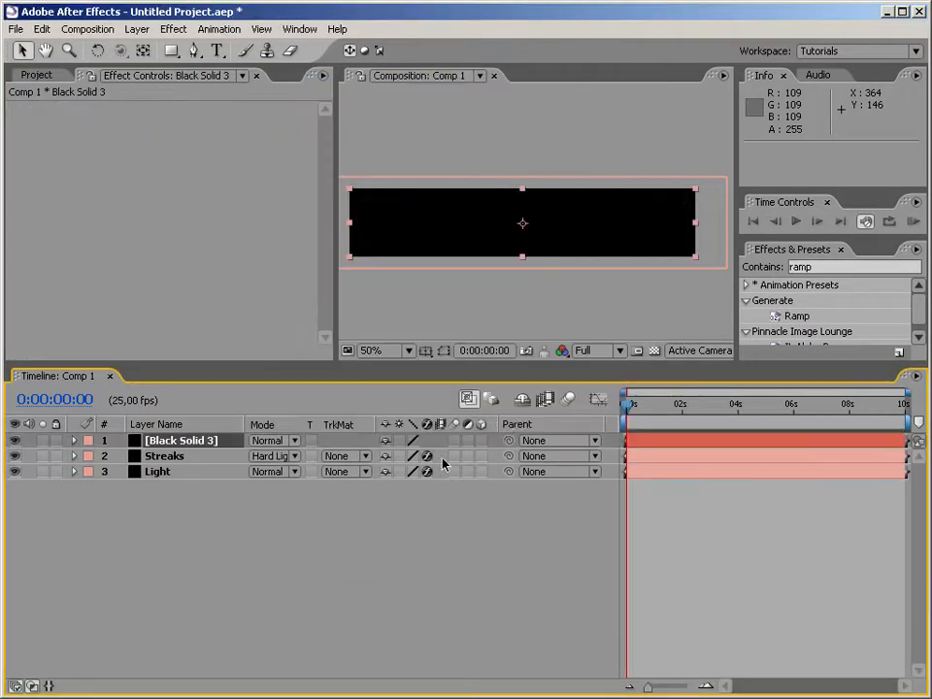
{"action": "key", "text": "Return"}
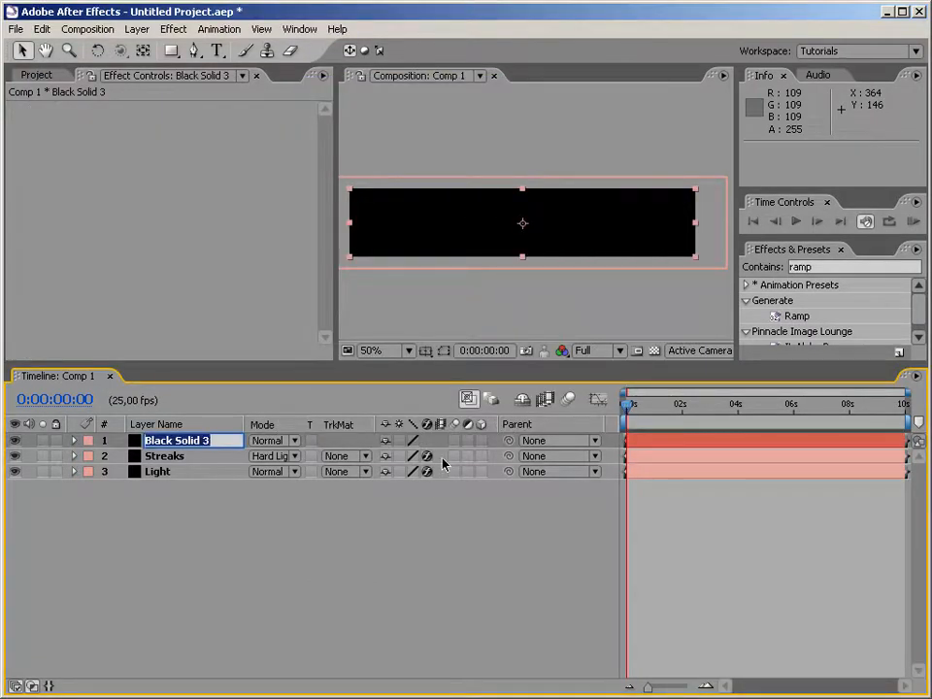
{"action": "left_click", "coordinate": [306, 557]}
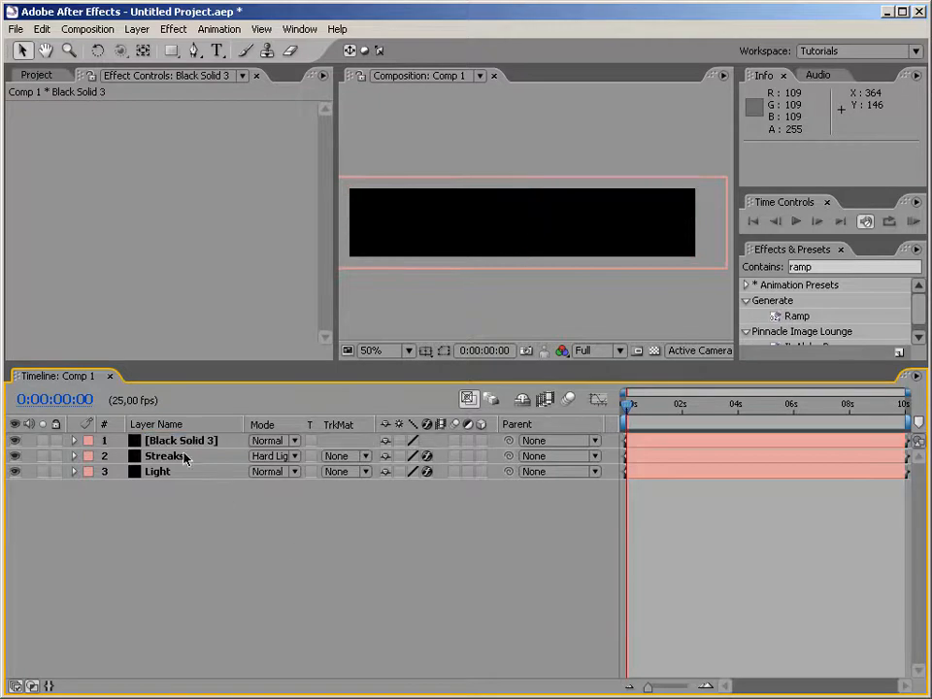
{"action": "left_click", "coordinate": [183, 444]}
{"action": "key", "text": "Delete"}
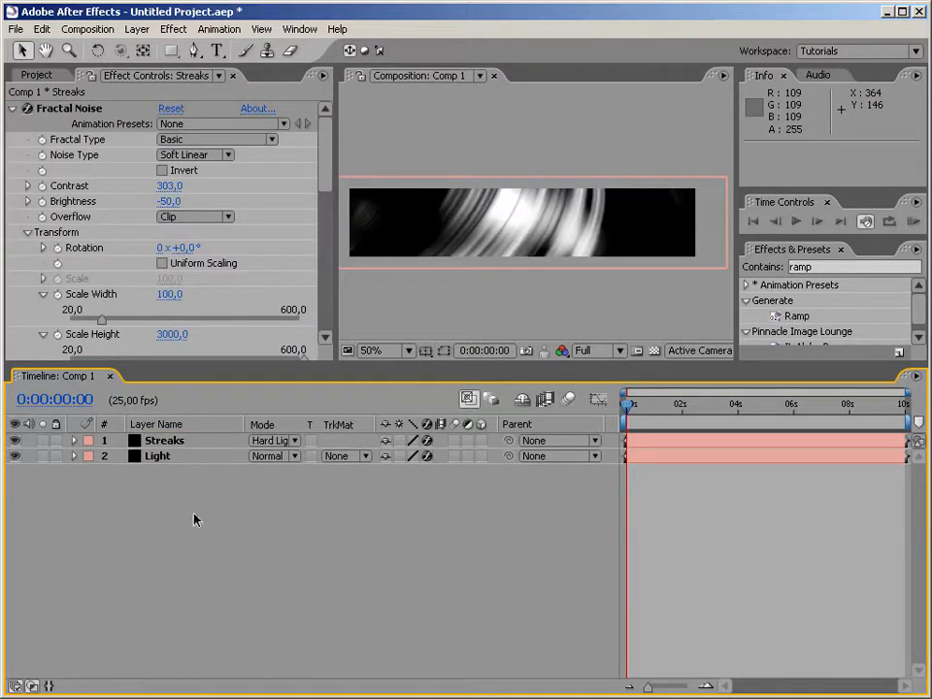
Create an adjustment layer above Streaks and name it Color.
{"action": "right_click", "coordinate": [198, 517]}
{"action": "mouse_move", "coordinate": [217, 522]}
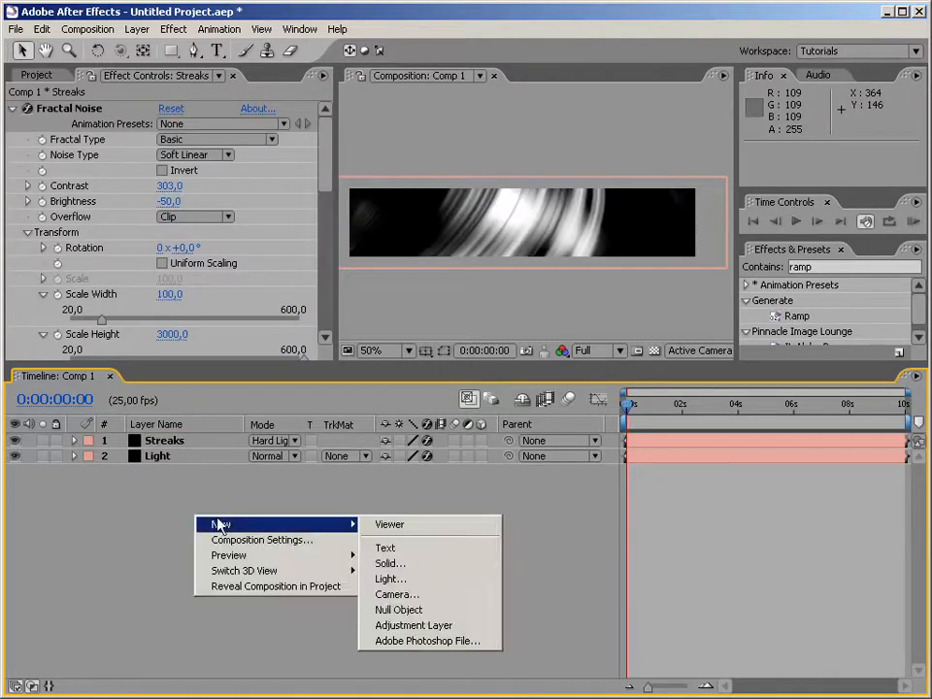
{"action": "left_click", "coordinate": [392, 623]}
{"action": "key", "text": "Return"}
{"action": "type", "text": "Color"}
{"action": "key", "text": "Return"}
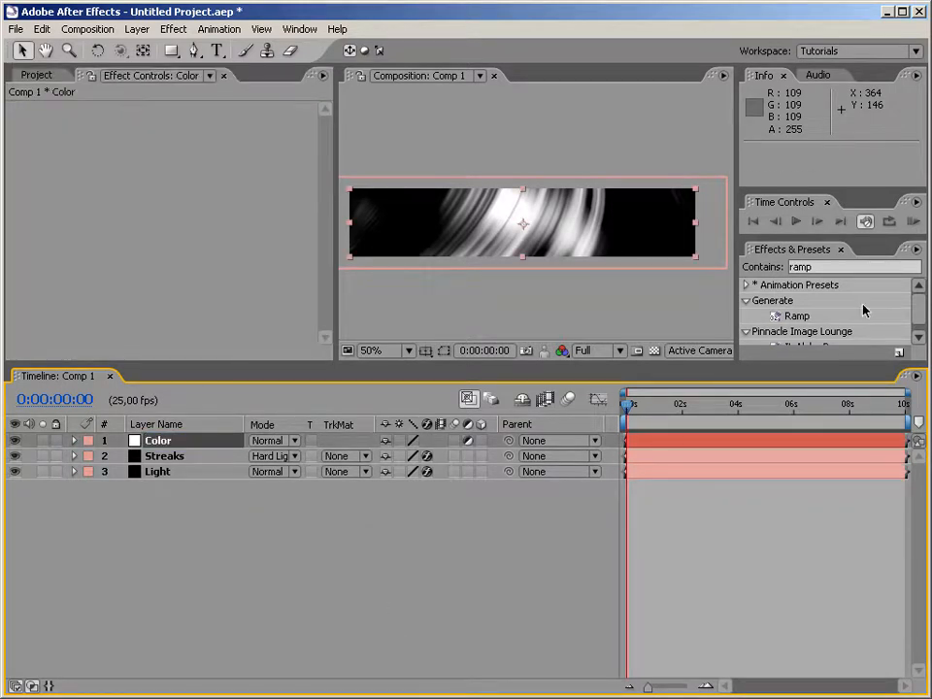
Apply the Ramp effect to the Color layer, starting near the frame's upper-left corner at about 2, 10 and ending near the lower-right at about 738, 134.
{"action": "left_click_drag", "start_coordinate": [796, 318], "coordinate": [150, 447]}
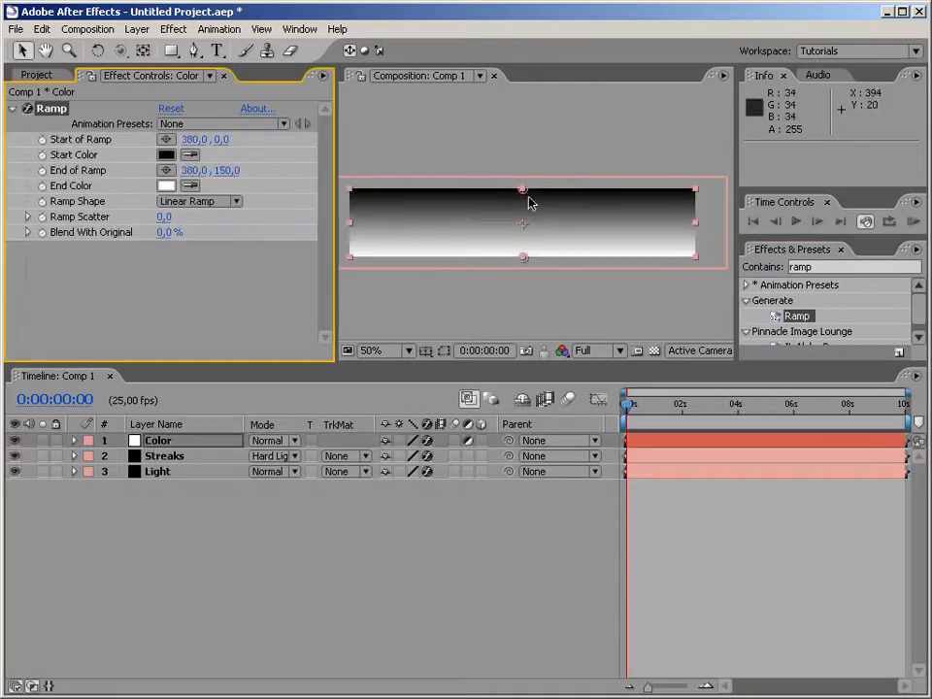
{"action": "left_click_drag", "start_coordinate": [523, 191], "coordinate": [353, 198]}
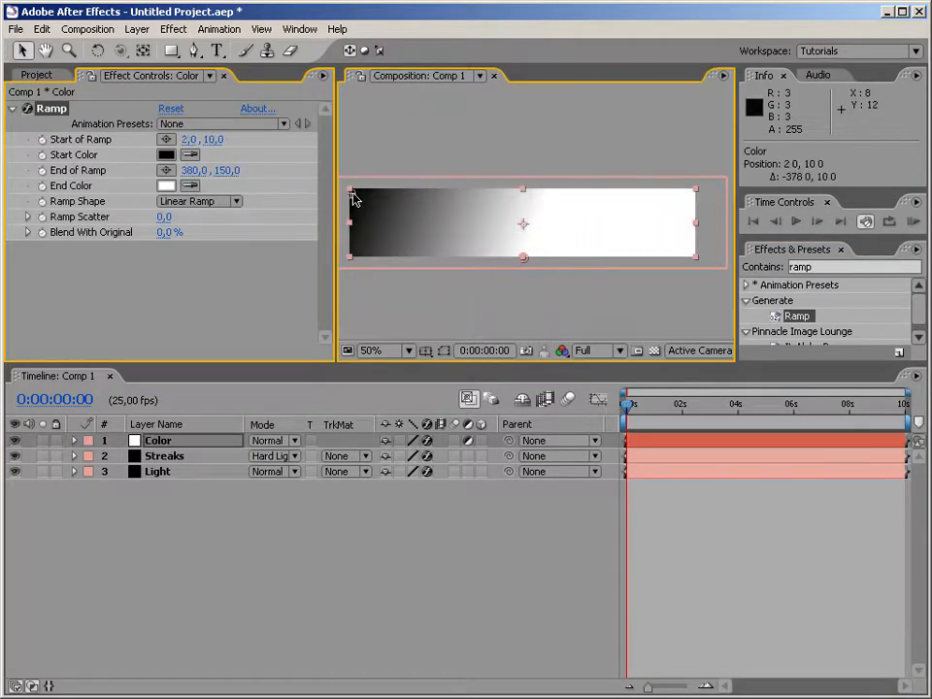
{"action": "left_click_drag", "start_coordinate": [524, 258], "coordinate": [686, 251]}
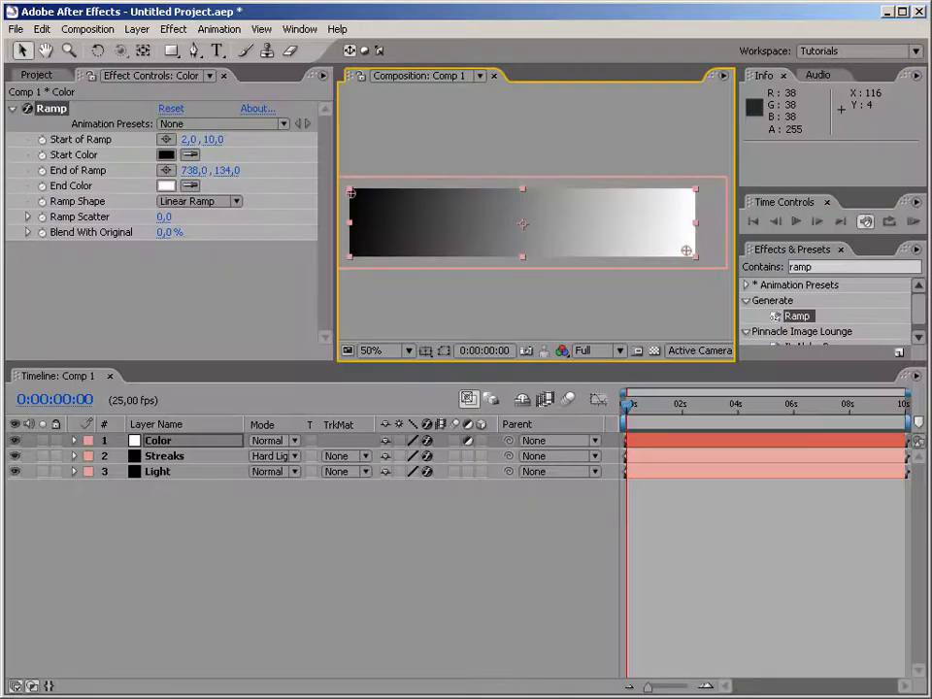
Set the Ramp's start color to a dark green.
{"action": "left_click", "coordinate": [166, 154]}
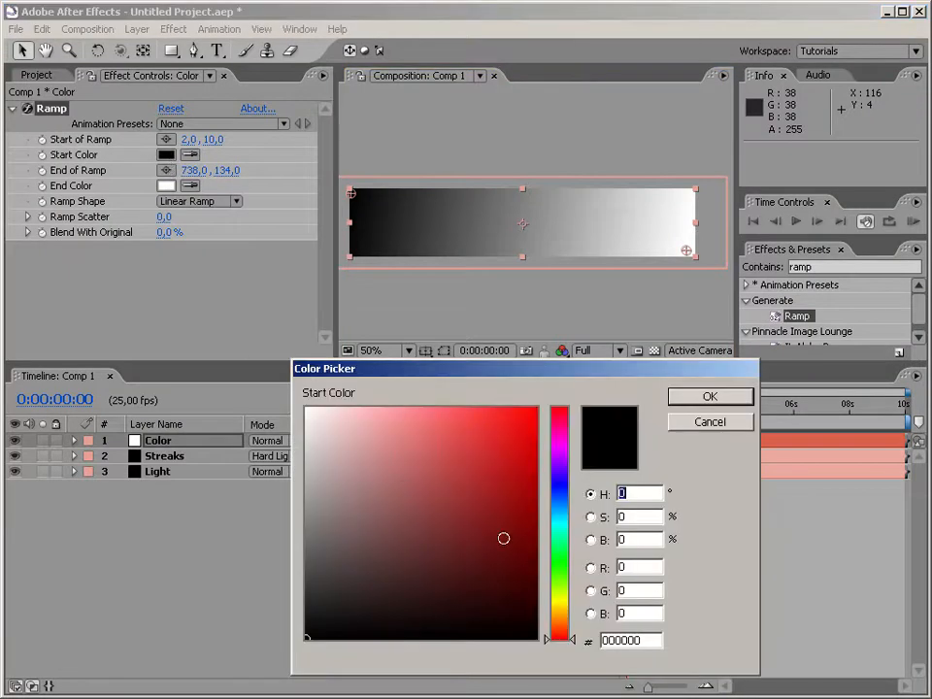
{"action": "left_click", "coordinate": [565, 580]}
{"action": "left_click_drag", "start_coordinate": [470, 558], "coordinate": [467, 551]}
{"action": "left_click", "coordinate": [684, 396]}
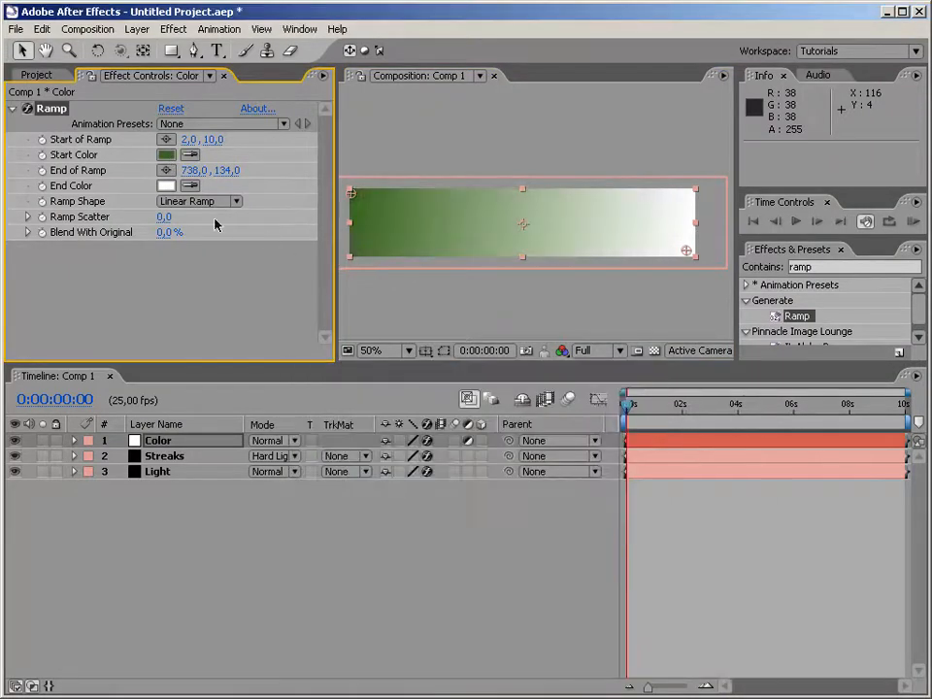
Set the Ramp's end color to a medium blue.
{"action": "left_click", "coordinate": [166, 187]}
{"action": "left_click_drag", "start_coordinate": [562, 515], "coordinate": [566, 501]}
{"action": "left_click", "coordinate": [476, 543]}
{"action": "mouse_move", "coordinate": [477, 543]}
{"action": "left_mouse_down"}
{"action": "mouse_move", "coordinate": [461, 514]}
{"action": "mouse_move", "coordinate": [442, 511]}
{"action": "left_mouse_up"}
{"action": "left_click", "coordinate": [712, 399]}
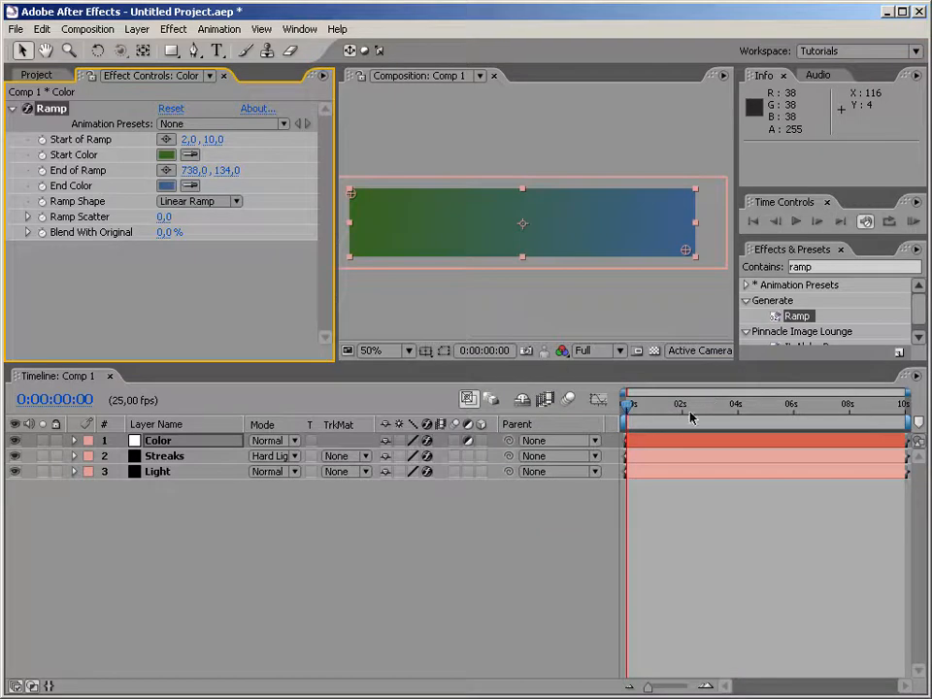
Set the Color layer's blending mode to Color and scrub through the composition to 0:00:04:15 to check the tinted streaks.
{"action": "left_click", "coordinate": [287, 442]}
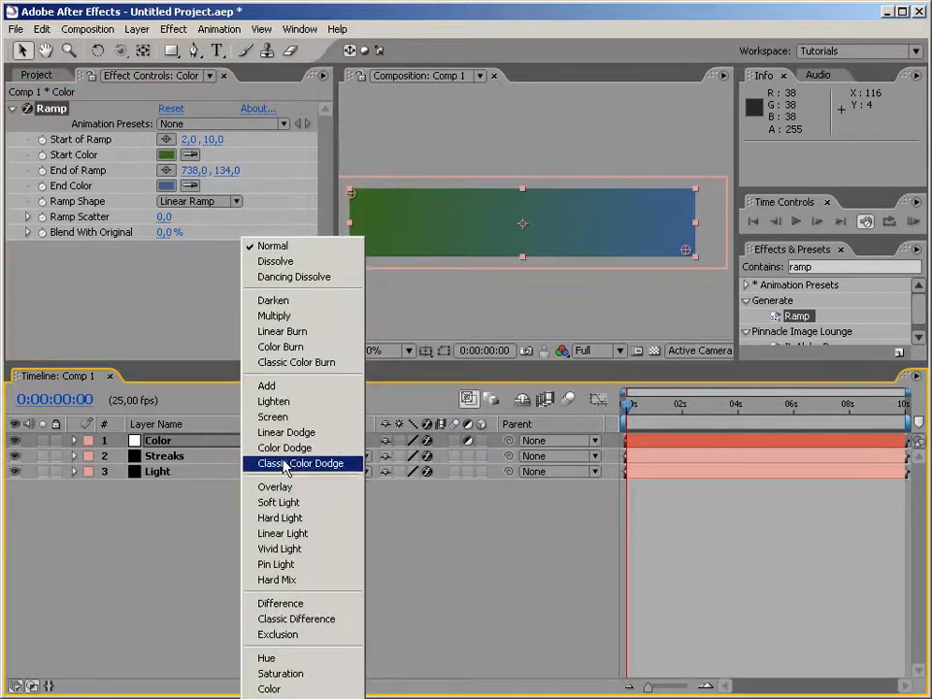
{"action": "left_click", "coordinate": [283, 688]}
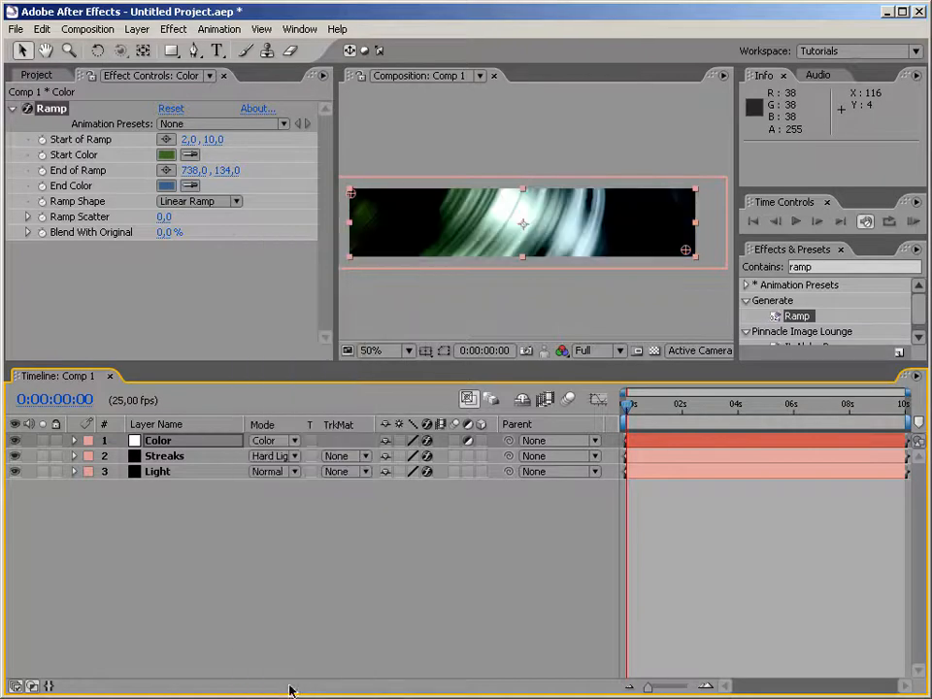
{"action": "left_click_drag", "start_coordinate": [656, 422], "coordinate": [587, 438]}
{"action": "left_click", "coordinate": [281, 563]}
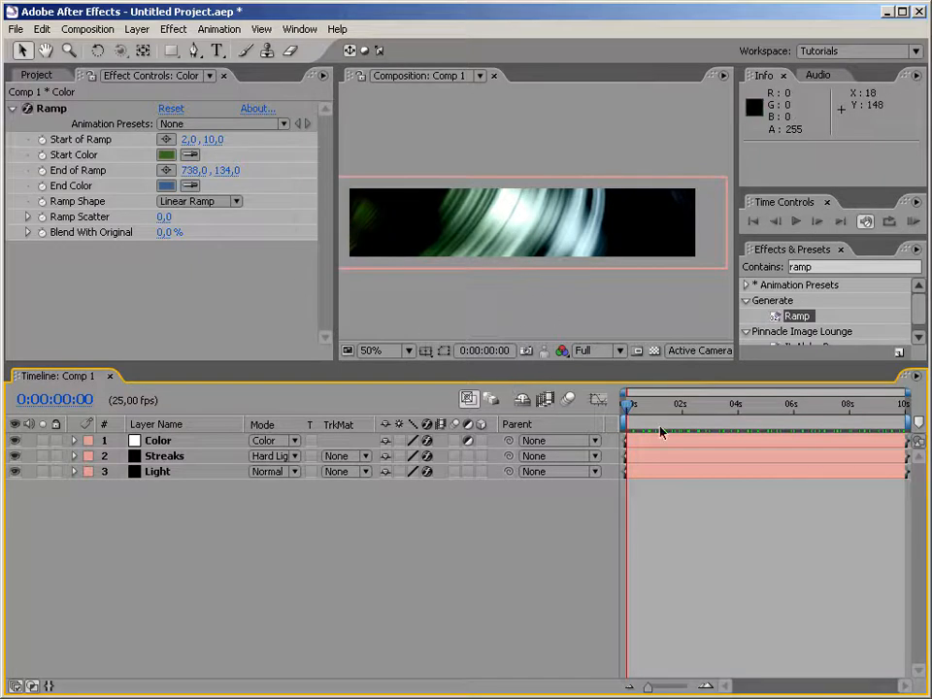
{"action": "left_click_drag", "start_coordinate": [635, 408], "coordinate": [757, 407]}
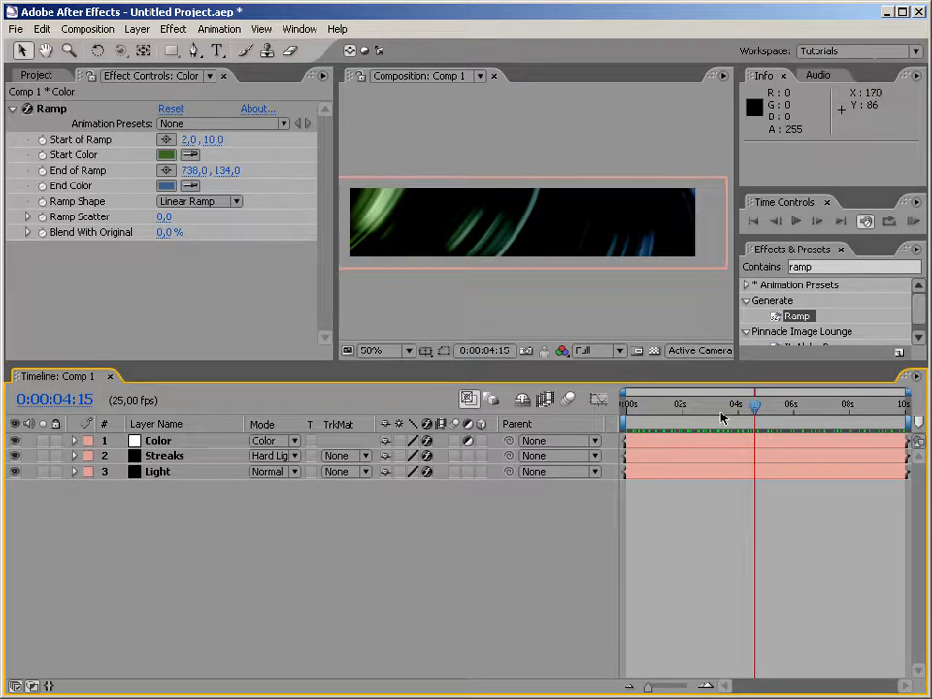
Import focus.jpg, highlights_n_shadows.jpg and wall_borders.jpg from the LoopBkgSite folder into the project as footage.
{"action": "left_click", "coordinate": [39, 75]}
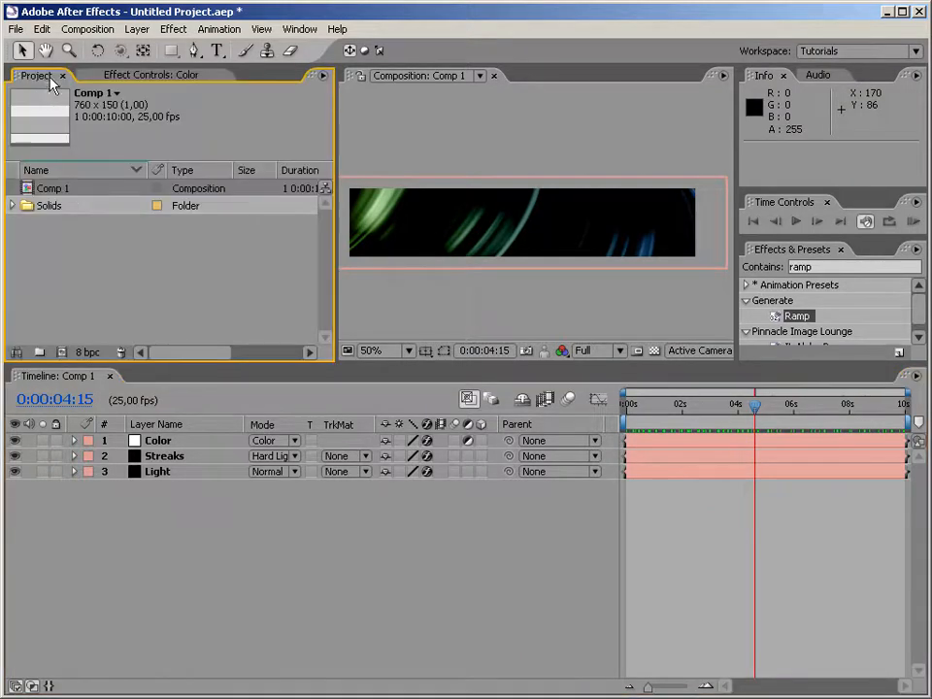
{"action": "left_click", "coordinate": [55, 246]}
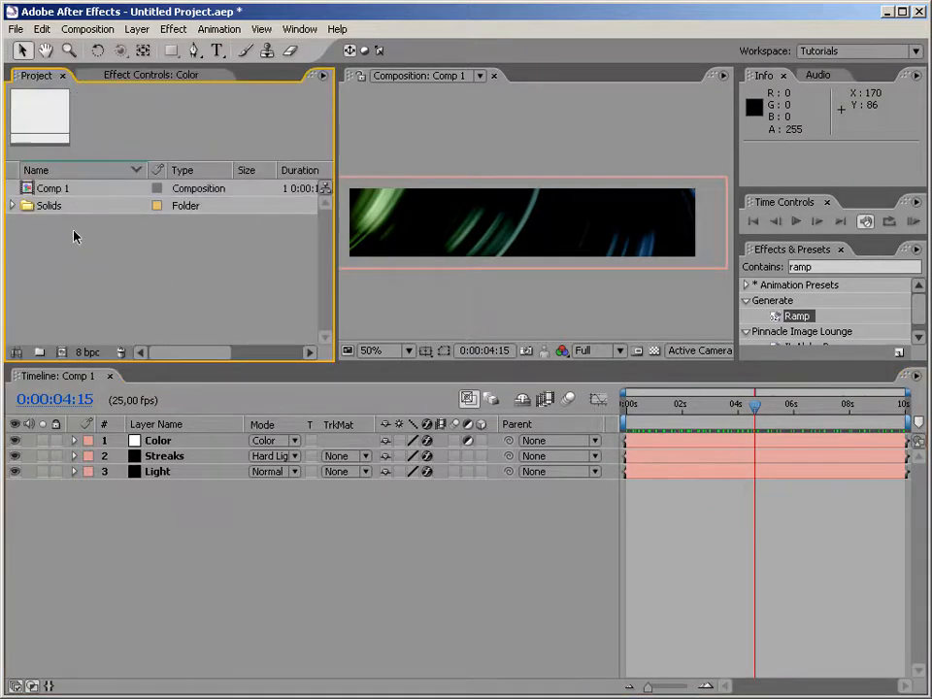
{"action": "double_click", "coordinate": [72, 236]}
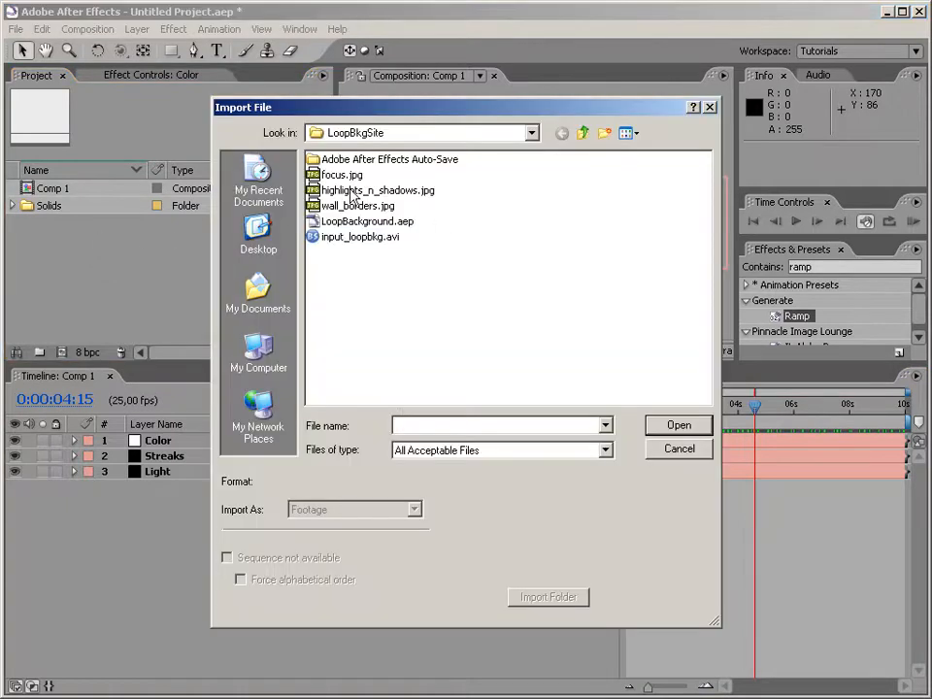
{"action": "left_click", "coordinate": [342, 176]}
{"action": "left_click", "coordinate": [355, 206], "text": "shift"}
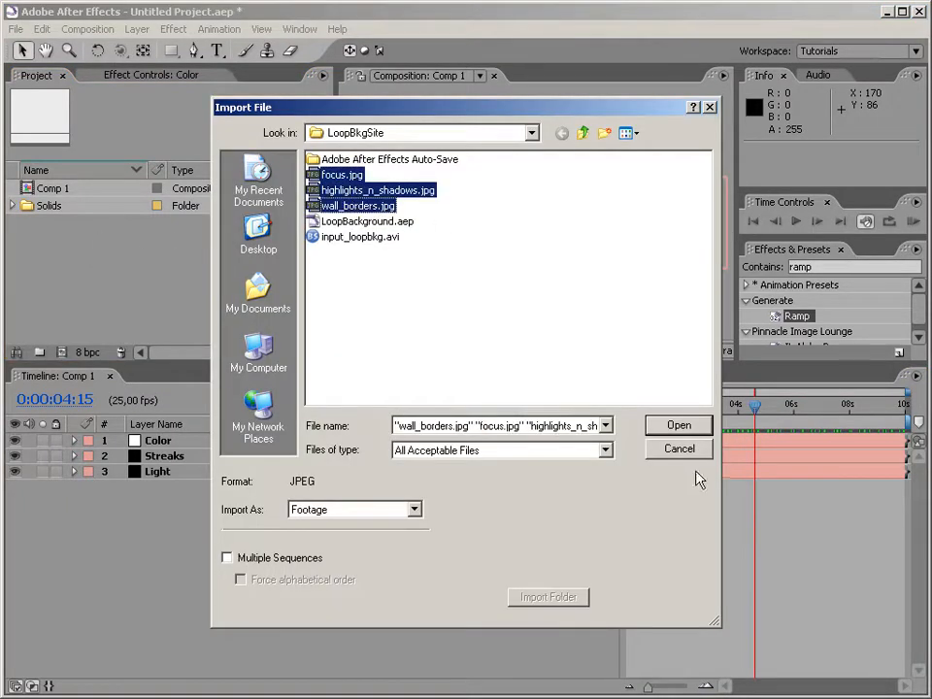
{"action": "left_click", "coordinate": [680, 426]}
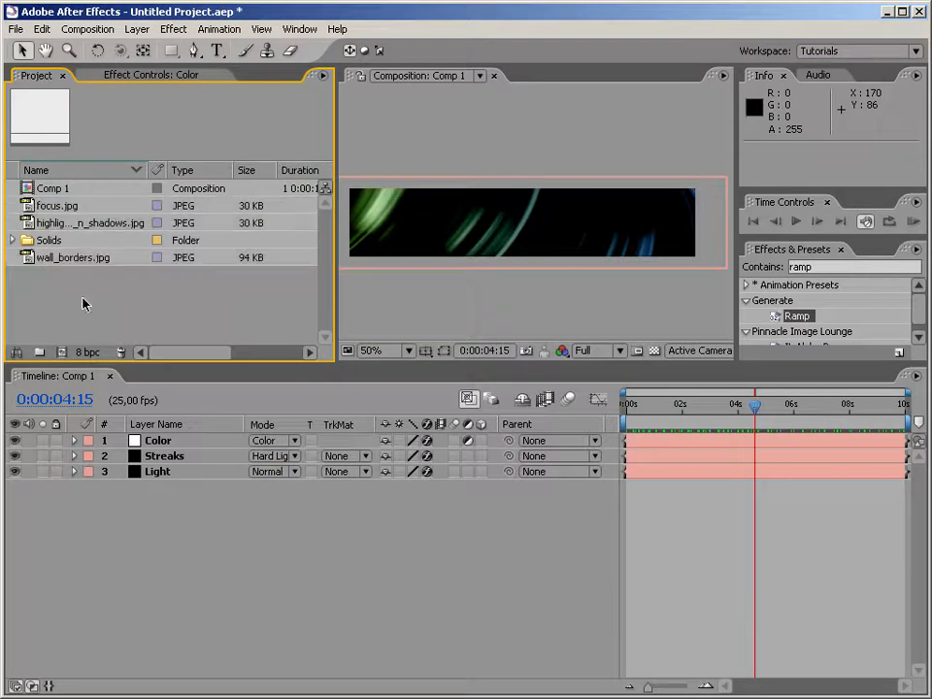
Look through the imported images and add highlights_n_shadows.jpg to the composition beneath the Light layer.
{"action": "left_click", "coordinate": [47, 189]}
{"action": "left_click", "coordinate": [50, 206]}
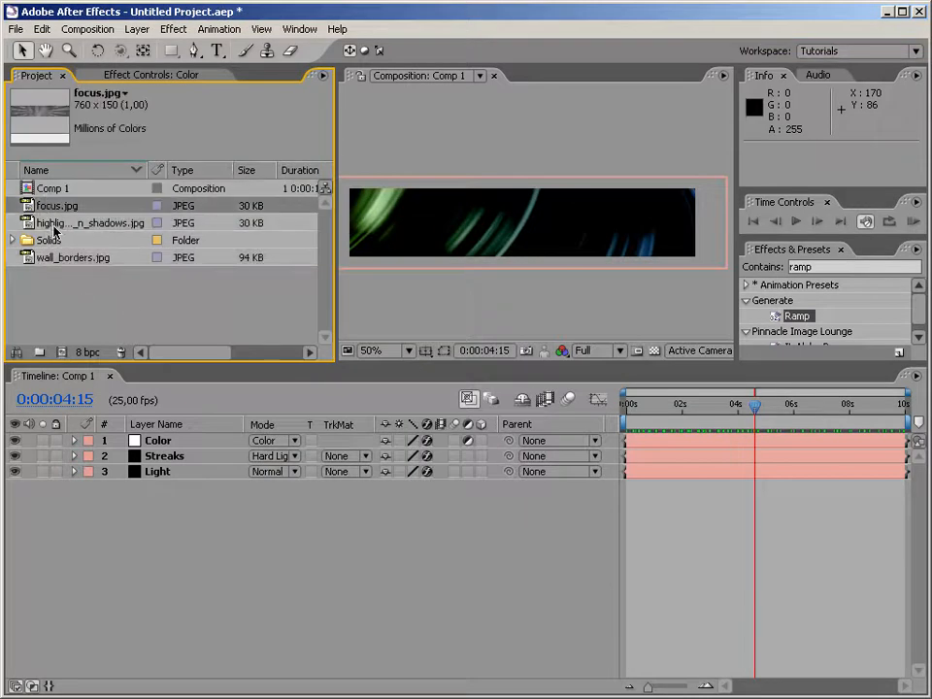
{"action": "left_click", "coordinate": [56, 223]}
{"action": "left_click", "coordinate": [66, 259]}
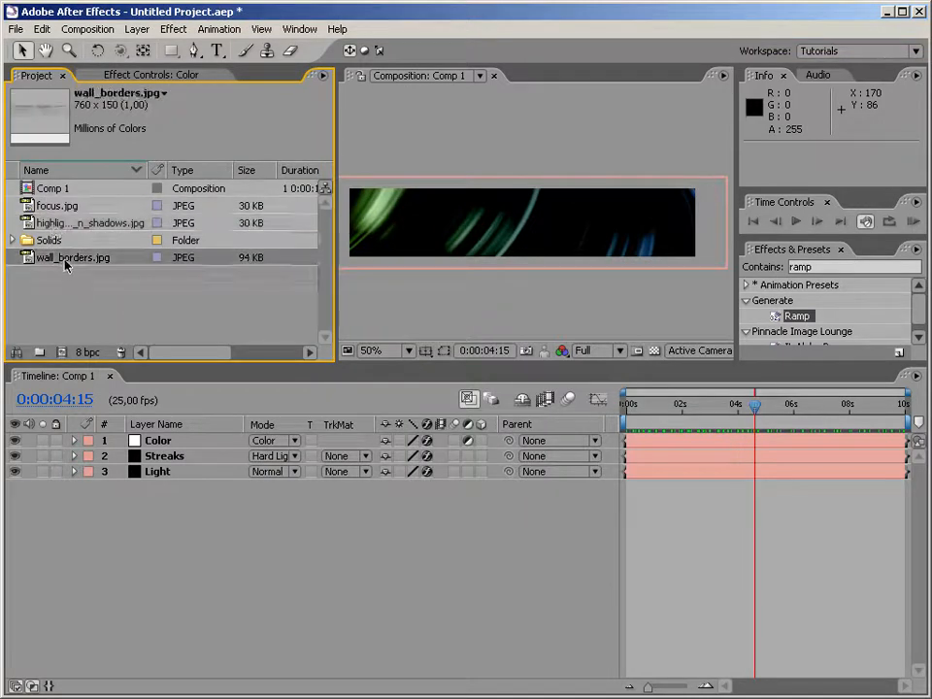
{"action": "left_click", "coordinate": [39, 224]}
{"action": "mouse_move", "coordinate": [29, 224]}
{"action": "left_mouse_down"}
{"action": "mouse_move", "coordinate": [173, 408]}
{"action": "mouse_move", "coordinate": [156, 516]}
{"action": "mouse_move", "coordinate": [148, 439]}
{"action": "mouse_move", "coordinate": [153, 502]}
{"action": "left_mouse_up"}
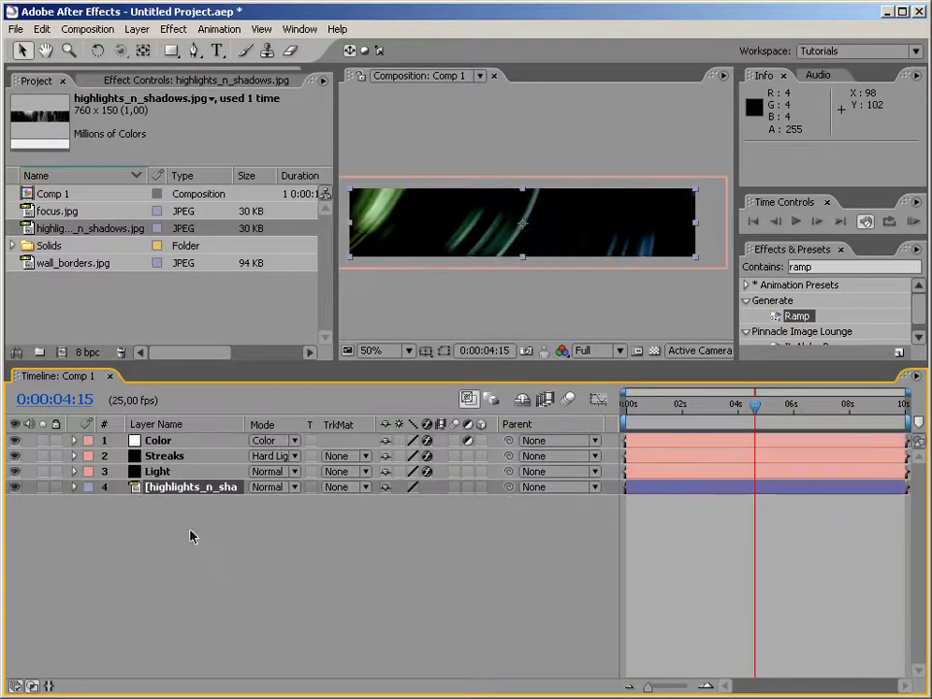
{"action": "left_click", "coordinate": [176, 532]}
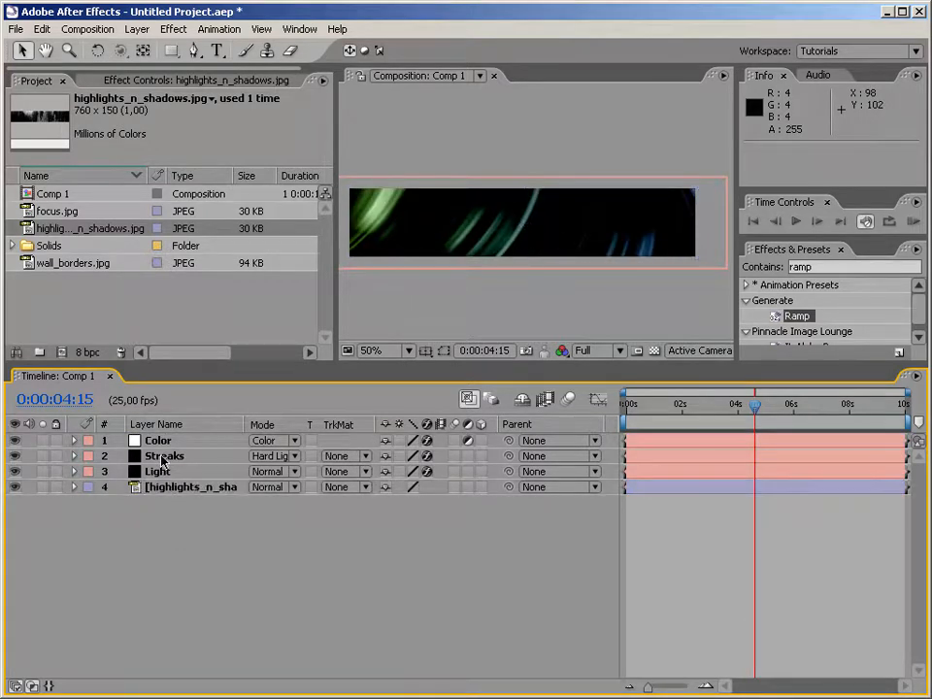
Cycle the Light layer's blending mode forward to Overlay, comparing the modes over the highlights image at 0:00:04:15 and 0:00:00:11.
{"action": "left_click", "coordinate": [163, 457]}
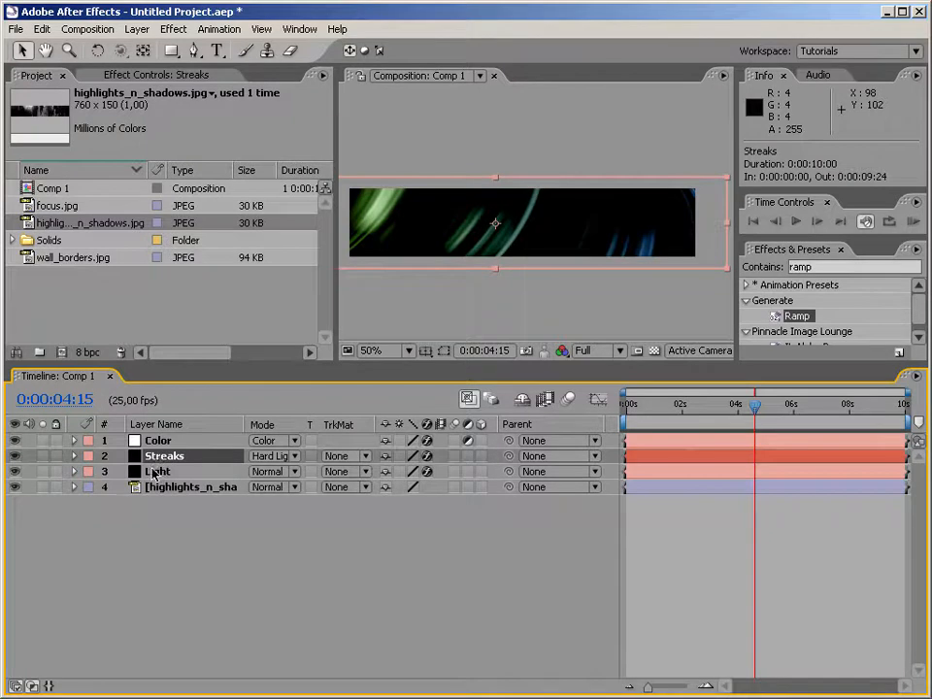
{"action": "left_click", "coordinate": [157, 472]}
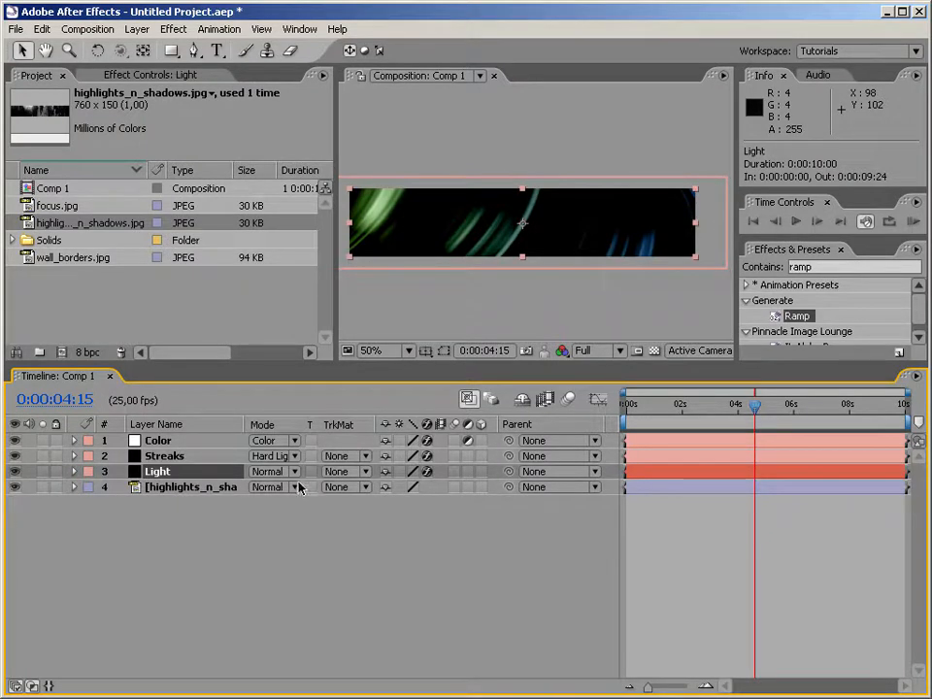
{"action": "key", "text": "shift+equal"}
{"action": "key", "text": "shift+equal"}
{"action": "key", "text": "shift+equal"}
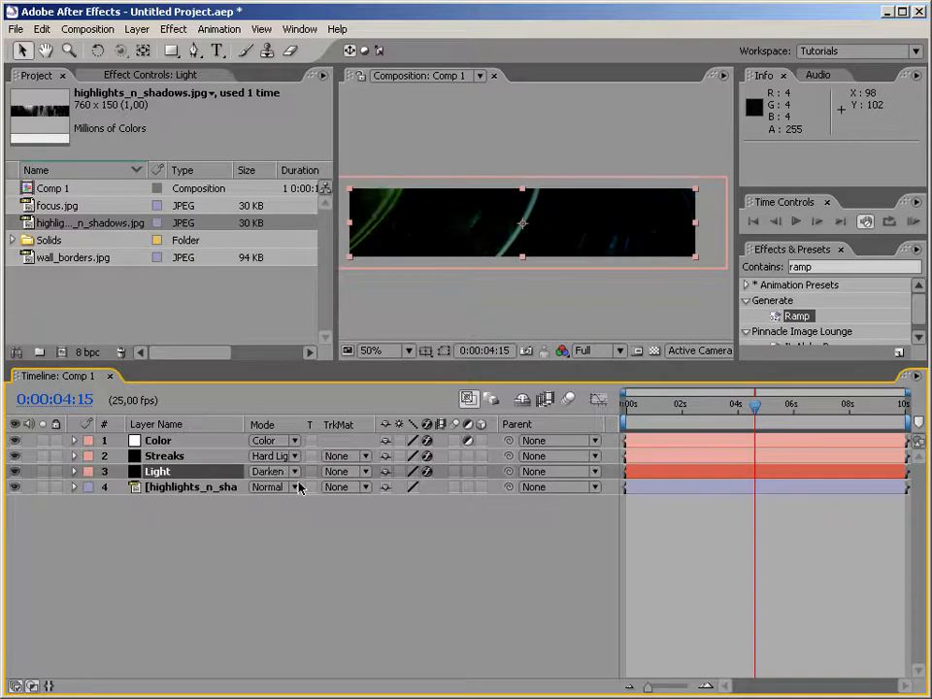
{"action": "key", "text": "shift+equal"}
{"action": "key", "text": "shift+equal"}
{"action": "key", "text": "shift+equal"}
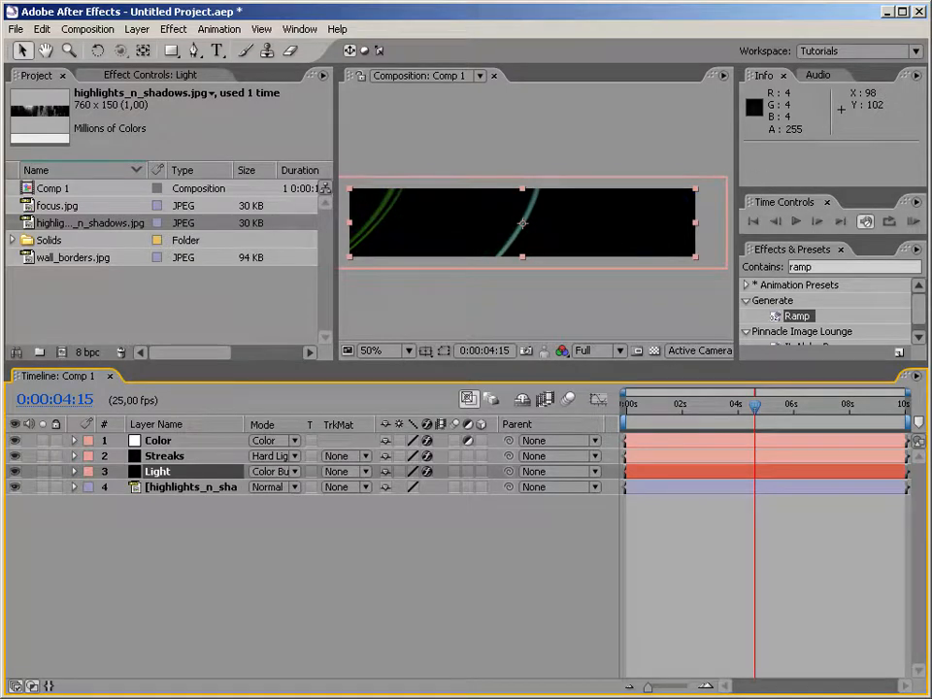
{"action": "left_click_drag", "start_coordinate": [736, 410], "coordinate": [638, 410]}
{"action": "key", "text": "shift+equal"}
{"action": "key", "text": "shift+equal"}
{"action": "key", "text": "shift+equal"}
{"action": "key", "text": "shift+equal"}
{"action": "key", "text": "shift+equal"}
{"action": "key", "text": "shift+equal"}
{"action": "key", "text": "shift+equal"}
{"action": "key", "text": "shift+equal"}
{"action": "key", "text": "shift+equal"}
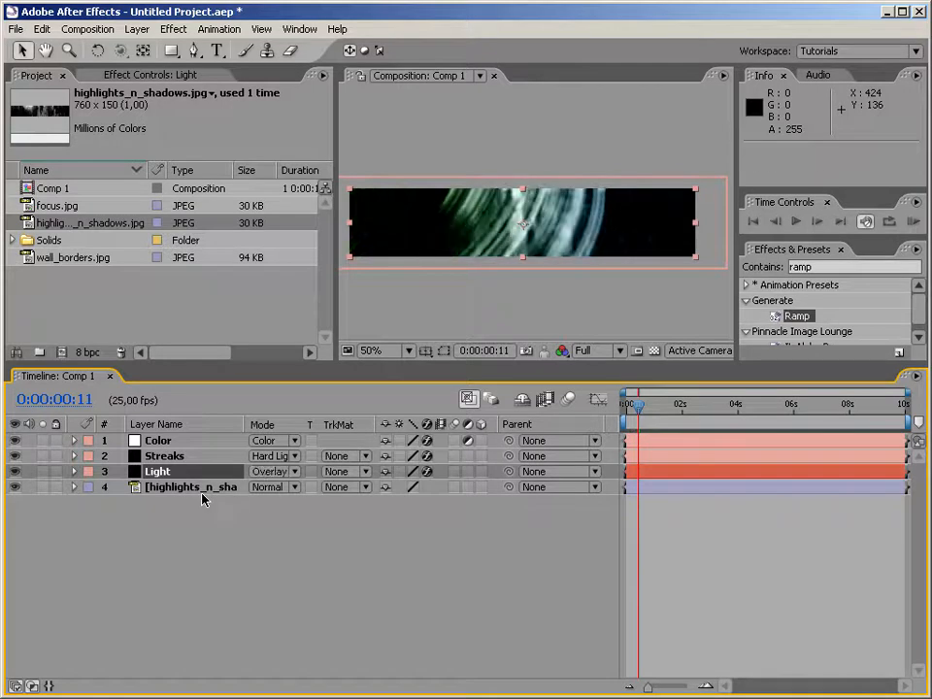
{"action": "key", "text": "shift+equal"}
{"action": "key", "text": "shift+minus"}
Compare further blending modes for the Light layer at 0:00:09:04, settle on Classic Difference, check through the last frame and deselect the layer.
{"action": "left_click_drag", "start_coordinate": [642, 411], "coordinate": [884, 404]}
{"action": "key", "text": "shift+equal"}
{"action": "key", "text": "shift+equal"}
{"action": "key", "text": "shift+equal"}
{"action": "key", "text": "shift+equal"}
{"action": "key", "text": "shift+equal"}
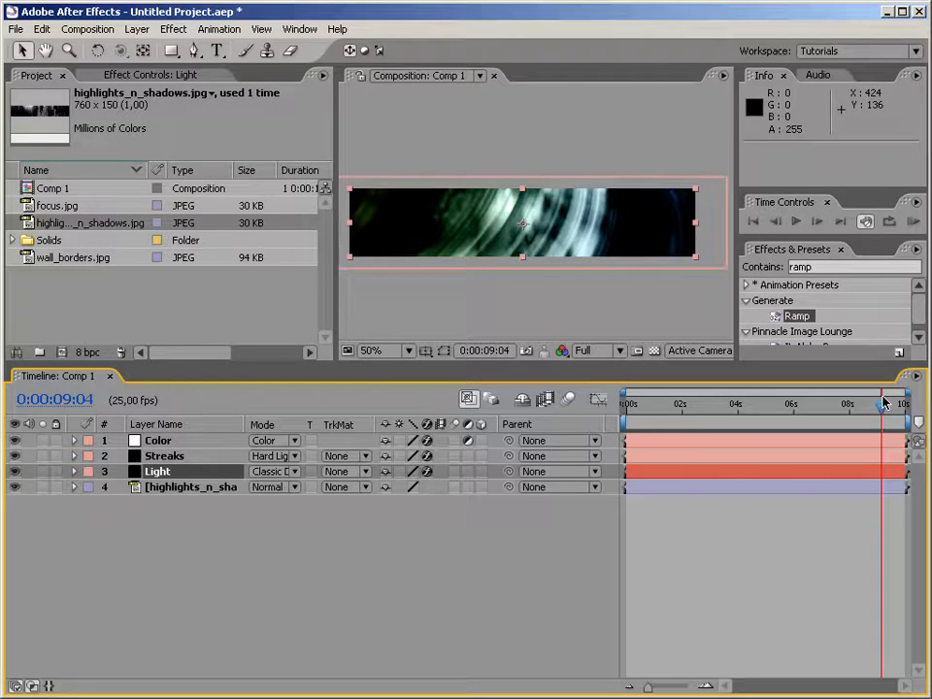
{"action": "key", "text": "shift+equal"}
{"action": "key", "text": "shift+minus"}
{"action": "left_click_drag", "start_coordinate": [881, 417], "coordinate": [929, 414]}
{"action": "left_click", "coordinate": [151, 581]}
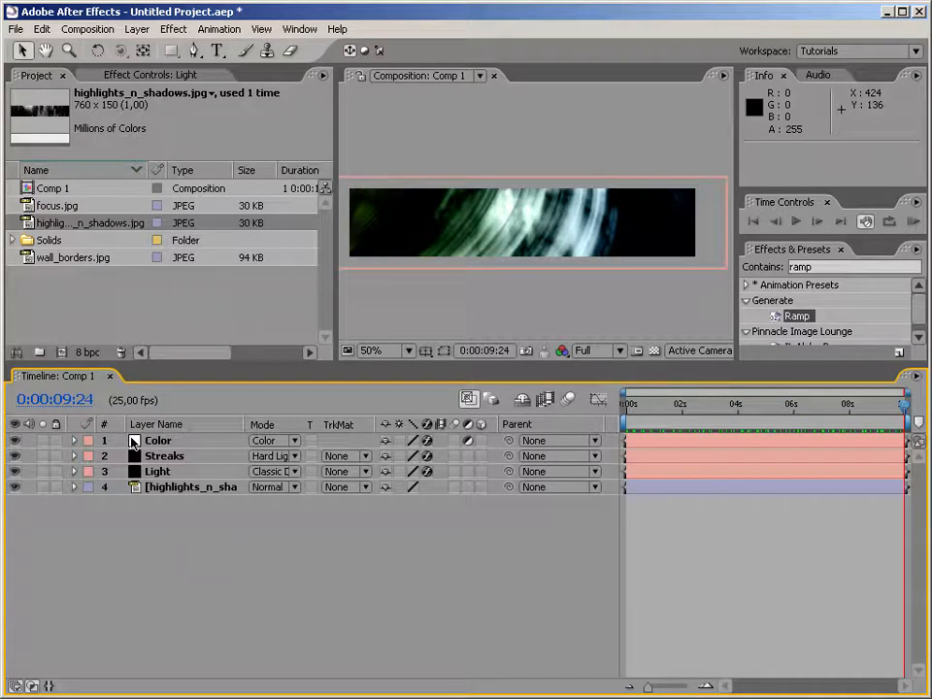
Add wall_borders.jpg to the composition above the Color layer and try the Darken and Multiply blending modes on it.
{"action": "left_click", "coordinate": [58, 258]}
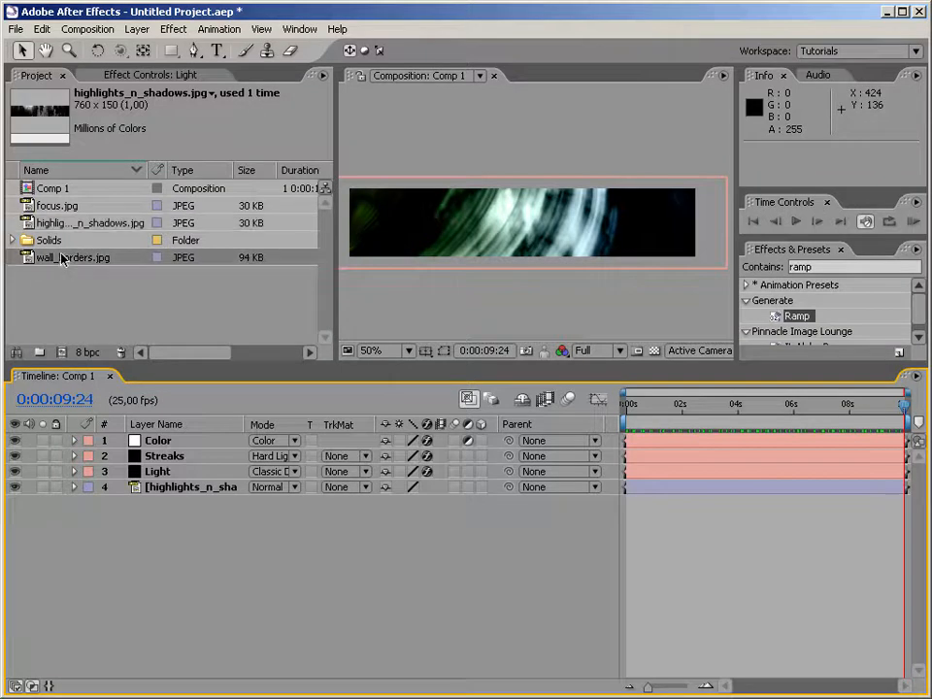
{"action": "left_click_drag", "start_coordinate": [46, 263], "coordinate": [138, 446]}
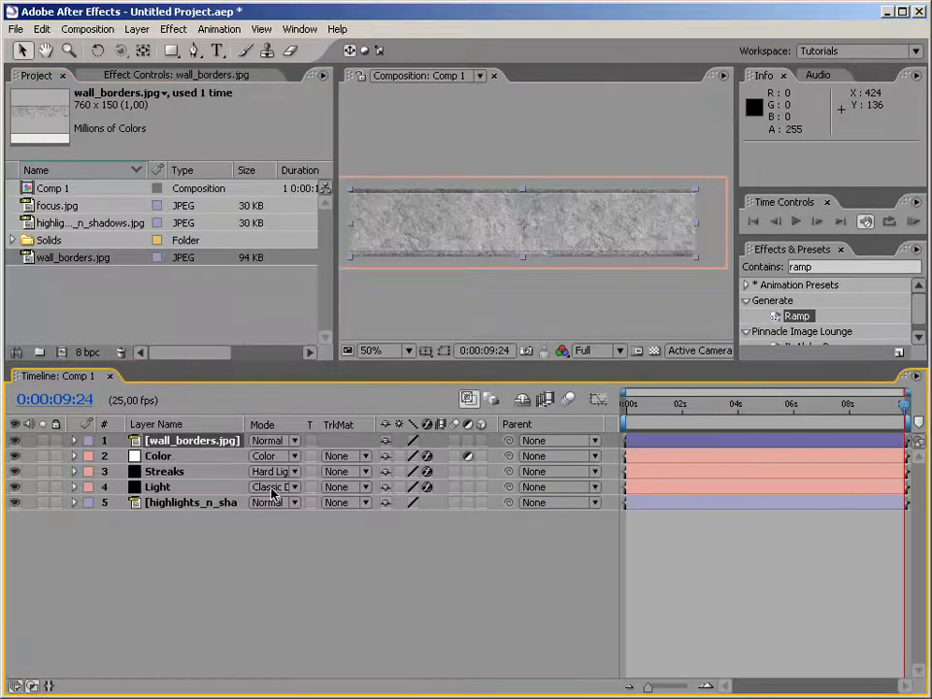
{"action": "key", "text": "shift+equal"}
{"action": "key", "text": "shift+equal"}
{"action": "key", "text": "shift+equal"}
{"action": "key", "text": "shift+equal"}
{"action": "key", "text": "shift+equal"}
{"action": "key", "text": "shift+equal"}
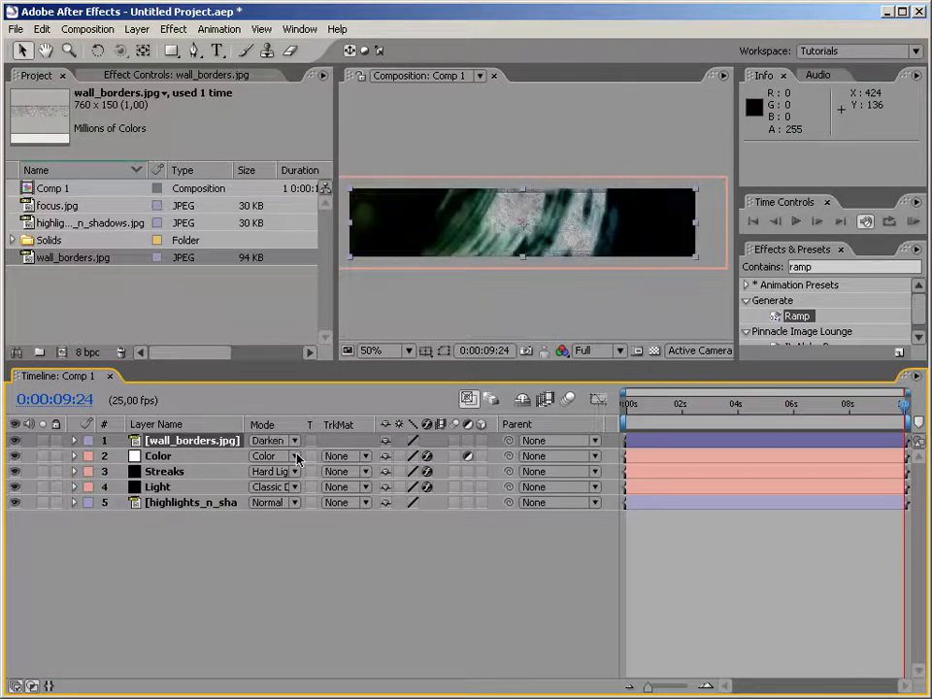
{"action": "key", "text": "shift+minus"}
{"action": "key", "text": "shift+minus"}
{"action": "key", "text": "shift+minus"}
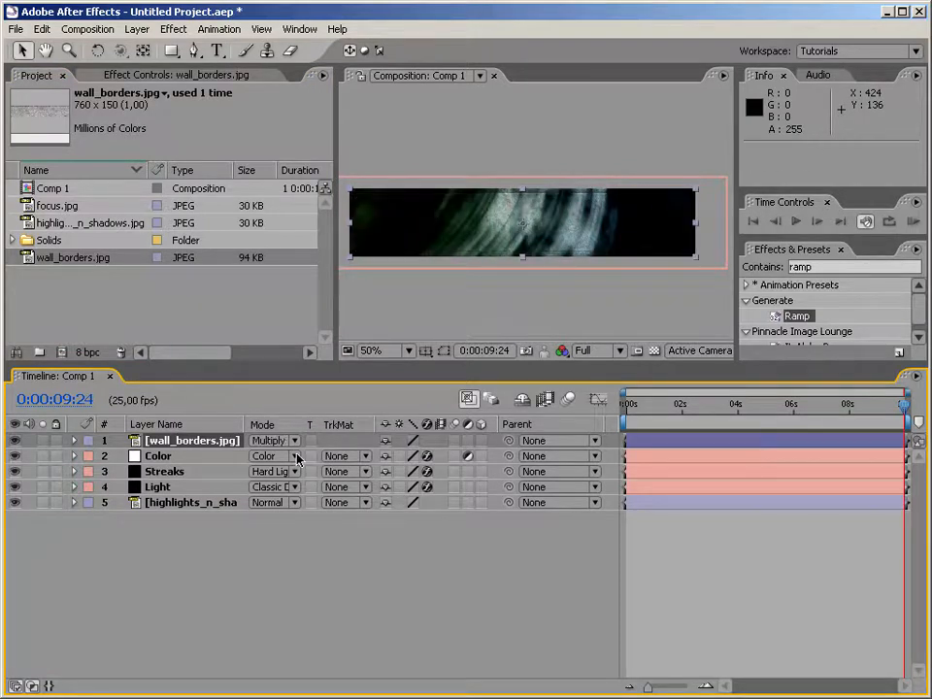
Compare further blending modes for the wall_borders.jpg layer and settle on Overlay.
{"action": "key", "text": "shift+equal"}
{"action": "key", "text": "shift+equal"}
{"action": "key", "text": "shift+equal"}
{"action": "key", "text": "shift+equal"}
{"action": "key", "text": "shift+equal"}
{"action": "key", "text": "shift+equal"}
{"action": "key", "text": "shift+equal"}
{"action": "key", "text": "shift+equal"}
{"action": "key", "text": "shift+equal"}
{"action": "key", "text": "shift+equal"}
{"action": "key", "text": "shift+equal"}
{"action": "key", "text": "shift+equal"}
{"action": "key", "text": "shift+minus"}
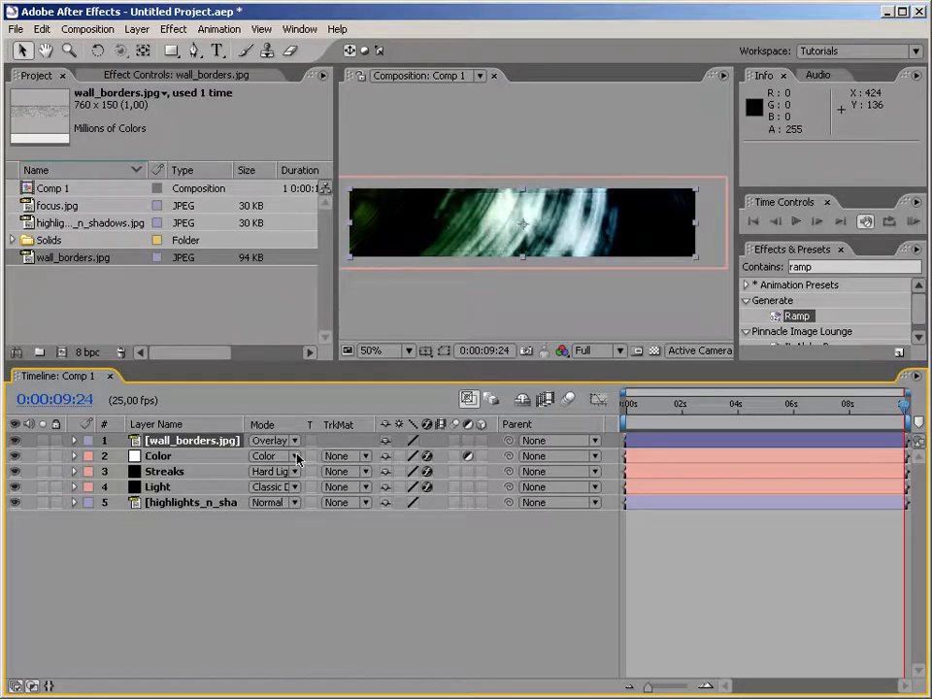
Examine the blended wall texture at 100% magnification across the timeline, return to 0:00:00:00 and restore the 50% view.
{"action": "left_click", "coordinate": [378, 350]}
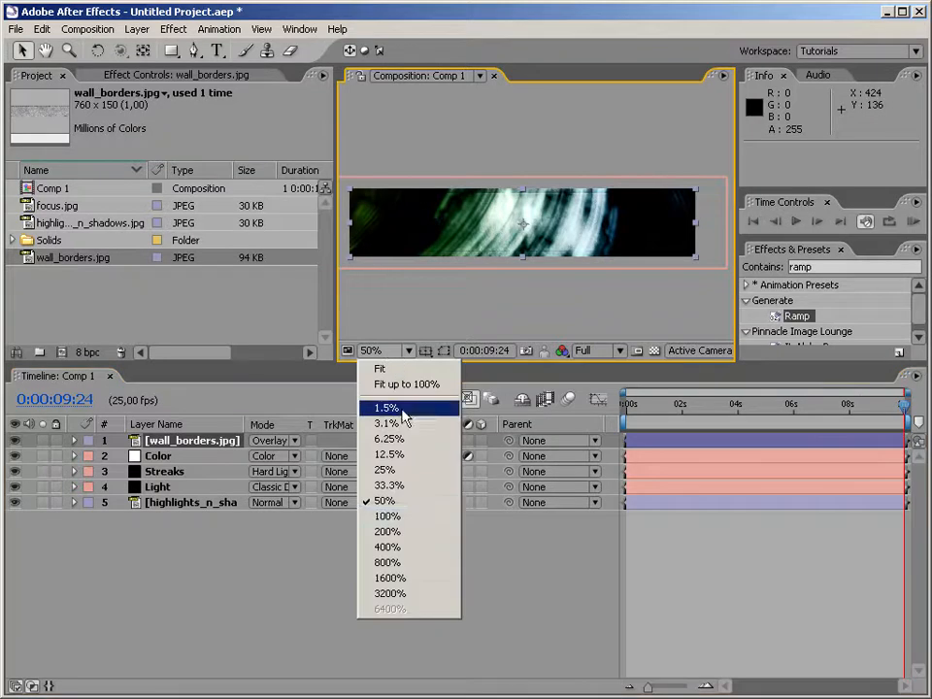
{"action": "left_click", "coordinate": [412, 520]}
{"action": "left_click_drag", "start_coordinate": [448, 282], "coordinate": [621, 265]}
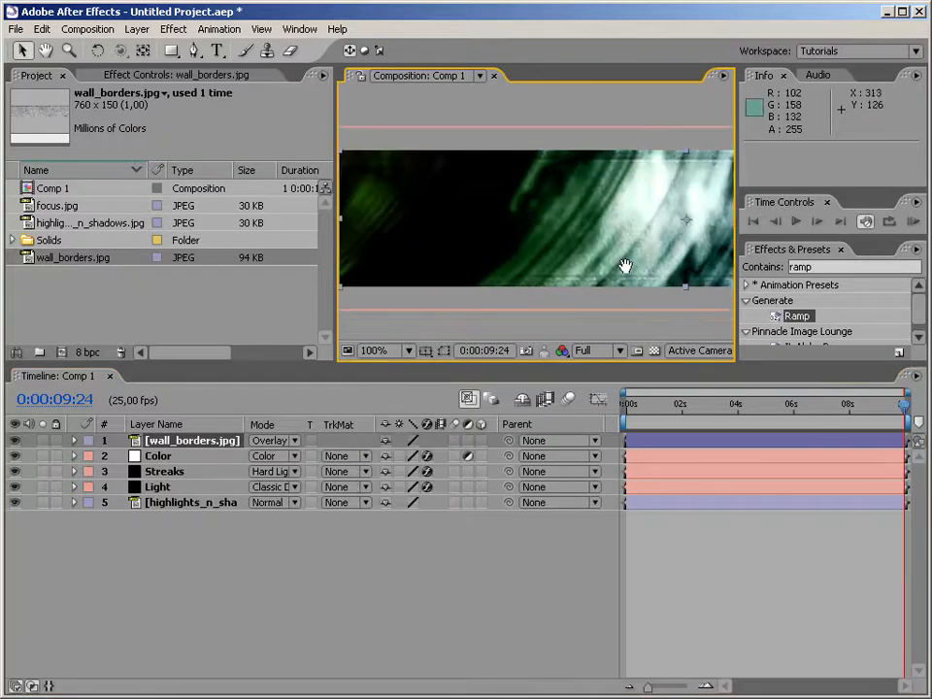
{"action": "left_click", "coordinate": [679, 408]}
{"action": "left_click_drag", "start_coordinate": [680, 408], "coordinate": [845, 408]}
{"action": "left_click_drag", "start_coordinate": [895, 389], "coordinate": [561, 454]}
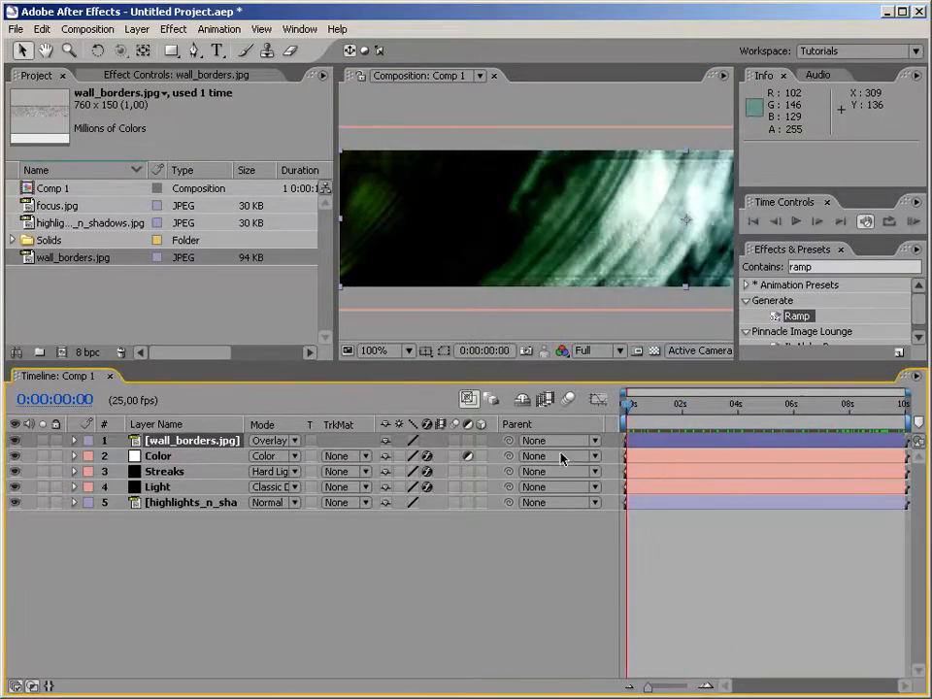
{"action": "key", "text": "comma"}
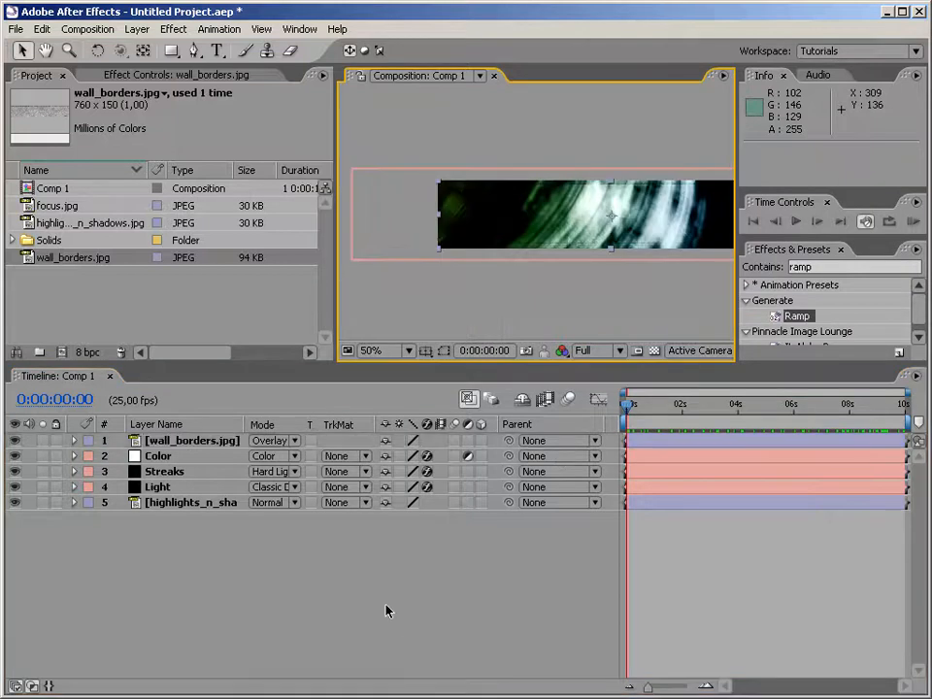
{"action": "left_click_drag", "start_coordinate": [577, 254], "coordinate": [562, 277]}
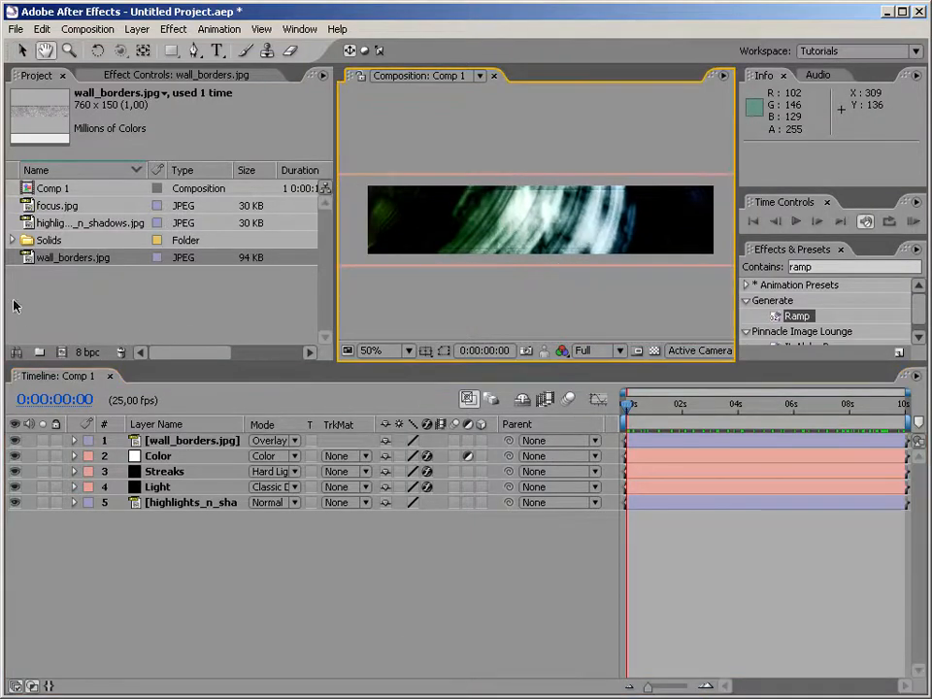
Rename the composition Comp 1 as BasicLoop.
{"action": "left_click", "coordinate": [45, 193]}
{"action": "key", "text": "Return"}
{"action": "type", "text": "B"}
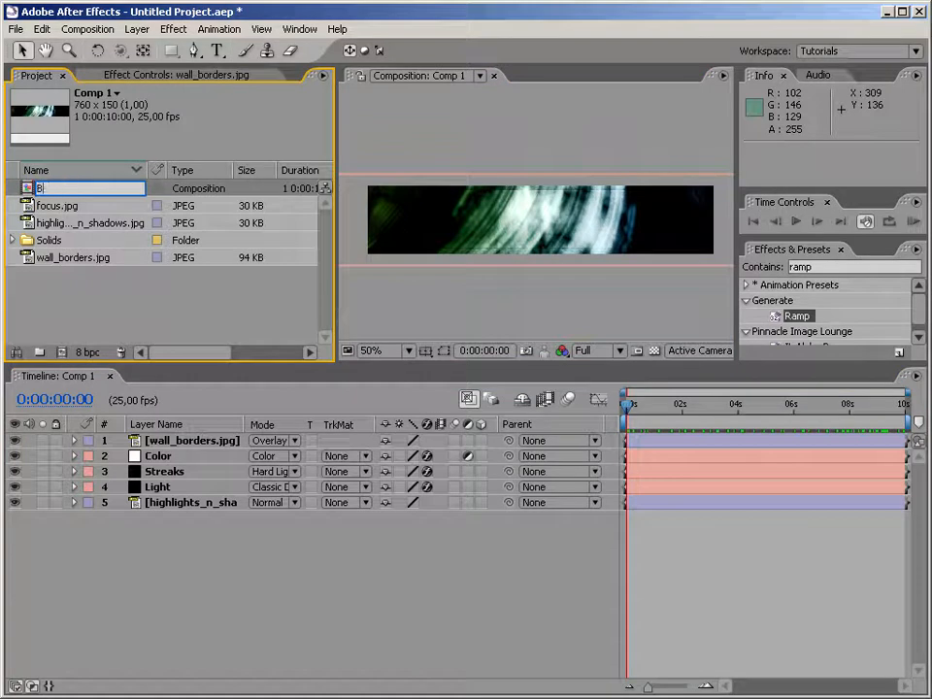
{"action": "type", "text": "asicLoop"}
{"action": "key", "text": "Return"}
{"action": "left_click", "coordinate": [170, 531]}
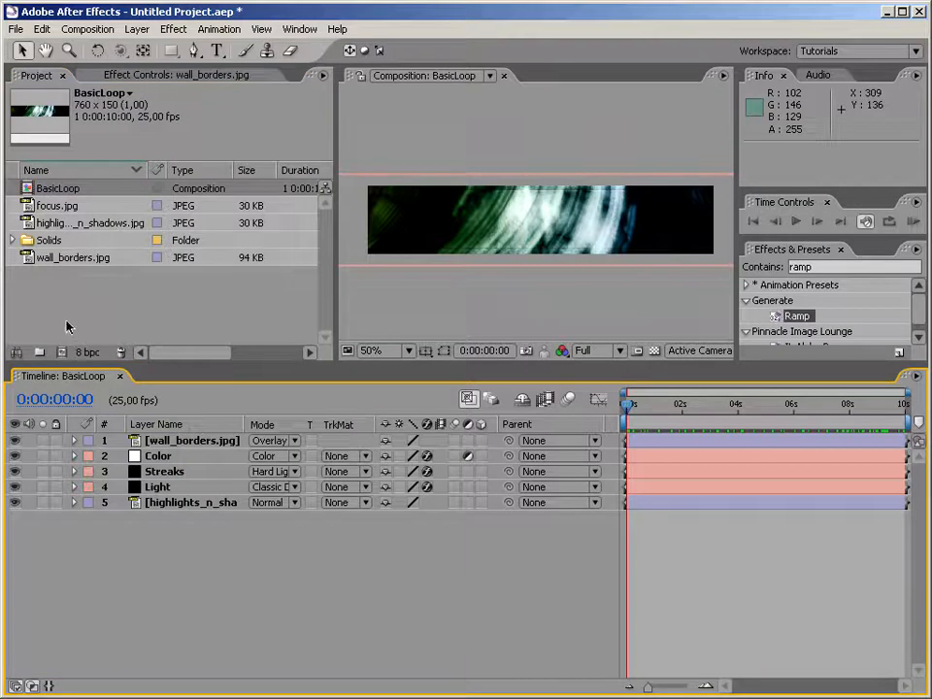
Nest BasicLoop in a new composition with matching settings and name that composition LoopOffset.
{"action": "left_click_drag", "start_coordinate": [26, 192], "coordinate": [60, 358]}
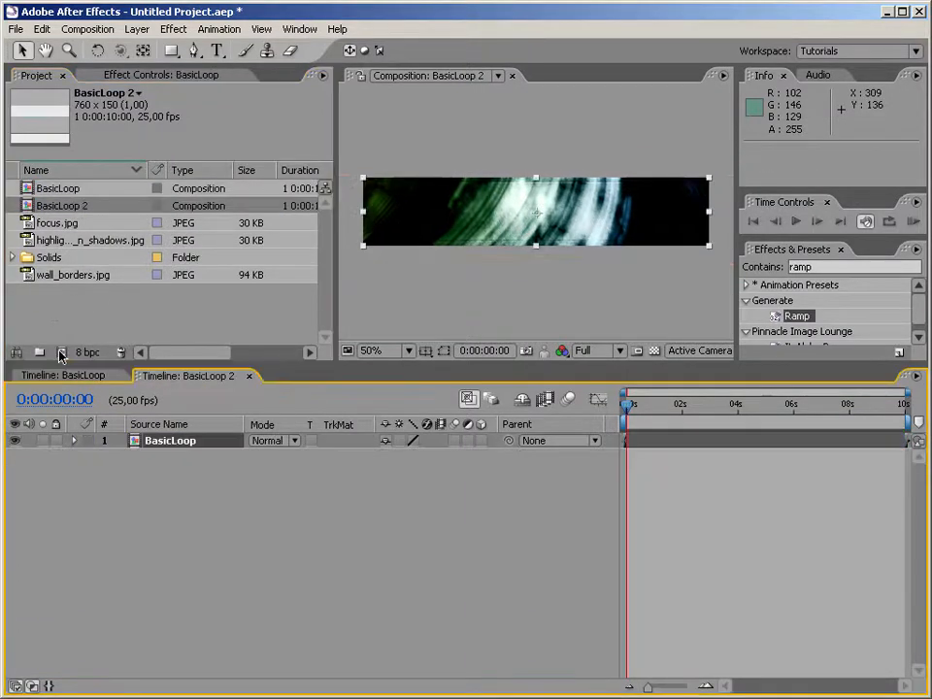
{"action": "left_click", "coordinate": [64, 207]}
{"action": "key", "text": "Return"}
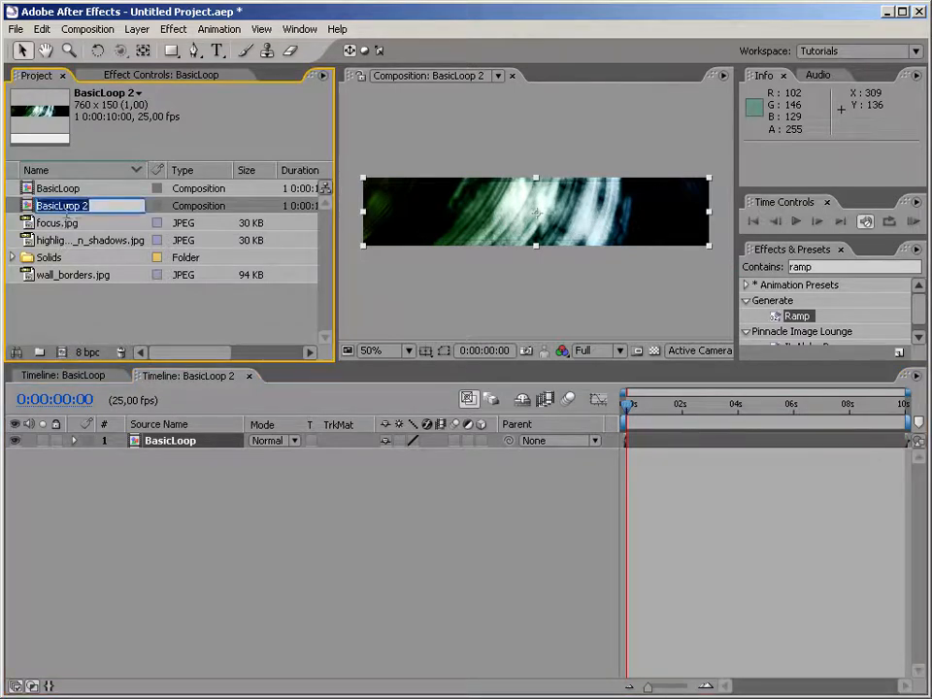
{"action": "type", "text": "Loop"}
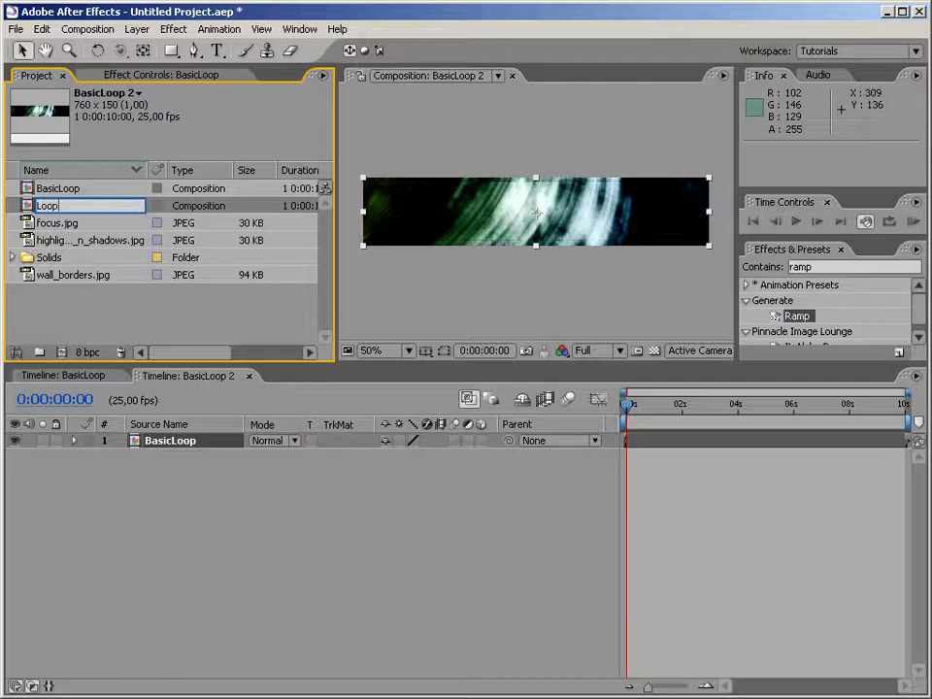
{"action": "type", "text": "Offset"}
{"action": "key", "text": "Return"}
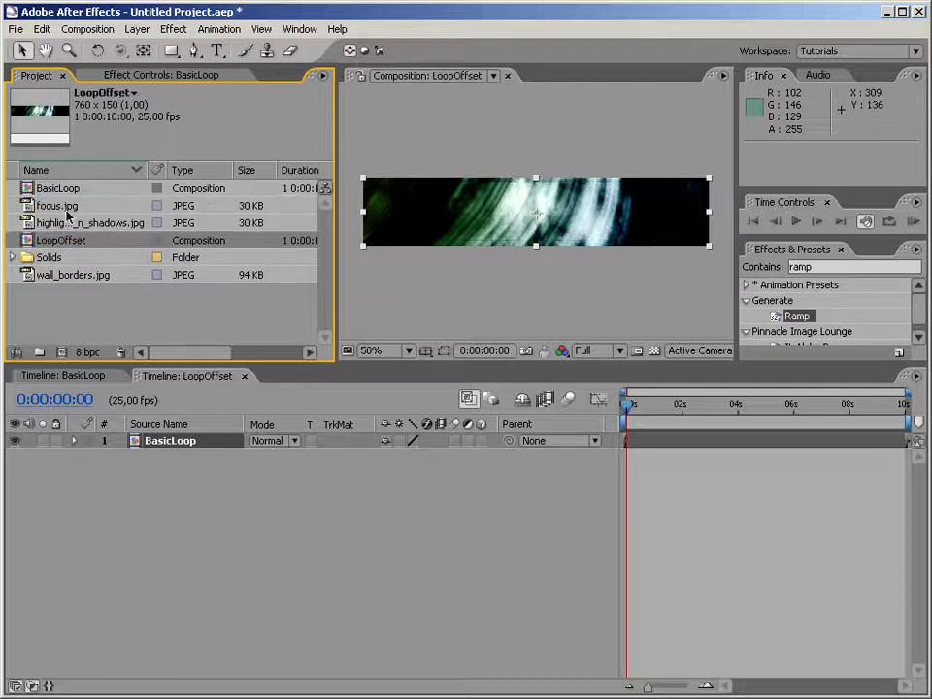
{"action": "left_click", "coordinate": [160, 445]}
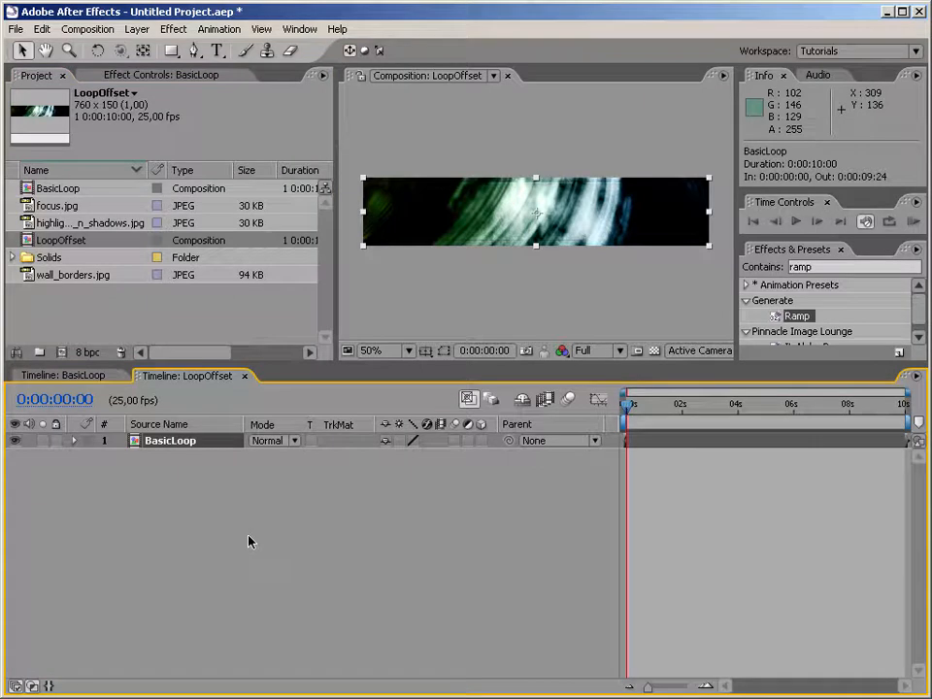
Split the BasicLoop layer at 0:00:04:23 and swap the halves, with the second half at the start and the first half following it.
{"action": "left_click_drag", "start_coordinate": [761, 404], "coordinate": [763, 454]}
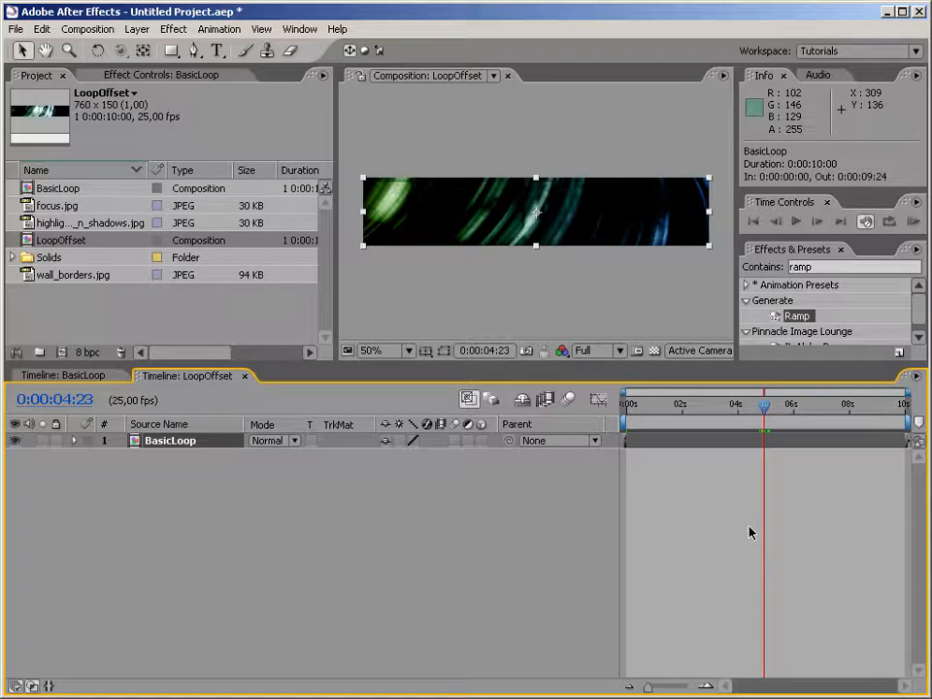
{"action": "key", "text": "ctrl+shift+d"}
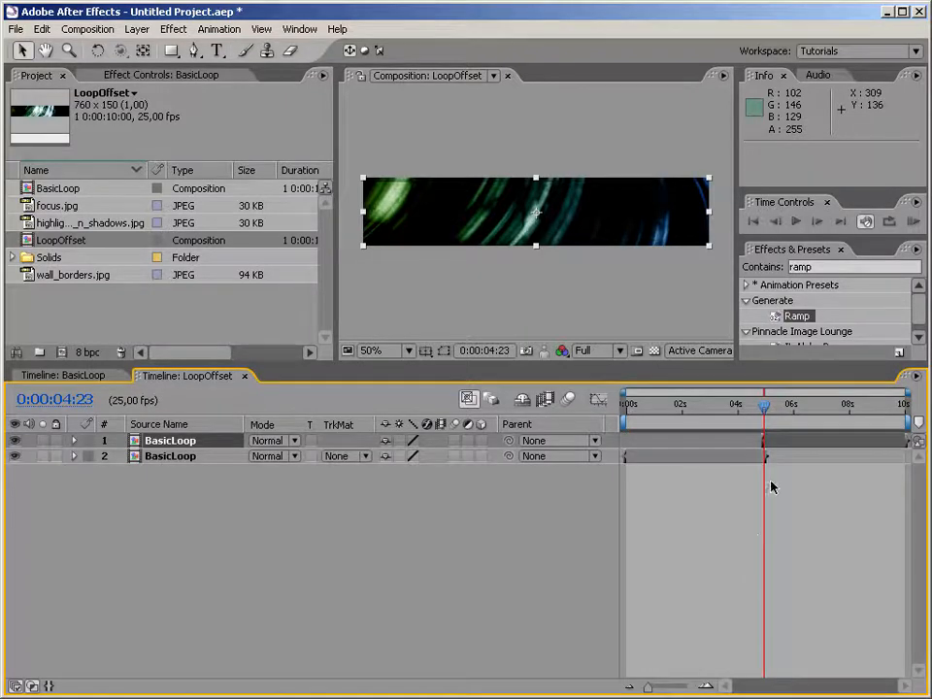
{"action": "left_click_drag", "start_coordinate": [816, 447], "coordinate": [685, 443]}
{"action": "left_click", "coordinate": [634, 462]}
{"action": "left_click_drag", "start_coordinate": [634, 462], "coordinate": [760, 458]}
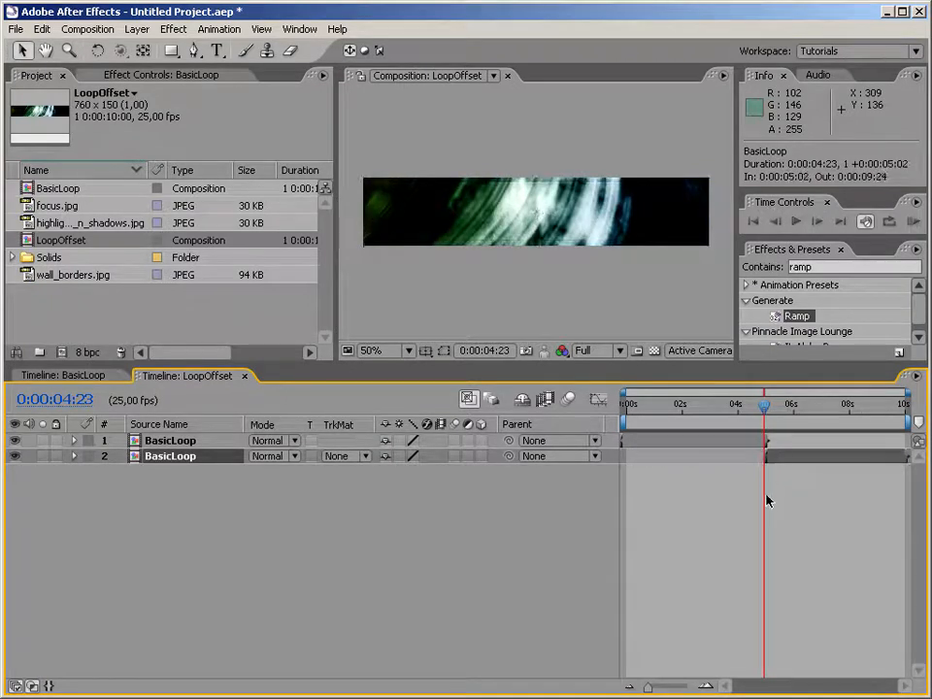
Close the gap between the two halves by moving the lower BasicLoop layer to start at 0:00:04:24, and check the join.
{"action": "mouse_move", "coordinate": [765, 404]}
{"action": "left_mouse_down"}
{"action": "mouse_move", "coordinate": [616, 405]}
{"action": "mouse_move", "coordinate": [771, 402]}
{"action": "mouse_move", "coordinate": [765, 406]}
{"action": "left_mouse_up"}
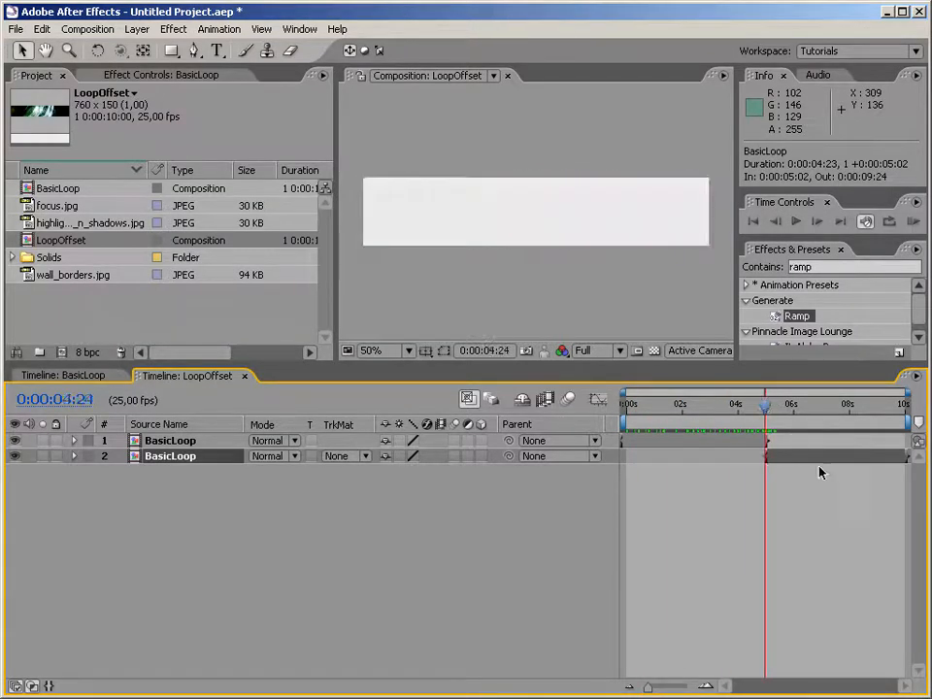
{"action": "key", "text": "equal"}
{"action": "key", "text": "equal"}
{"action": "key", "text": "equal"}
{"action": "left_click_drag", "start_coordinate": [830, 459], "coordinate": [802, 453]}
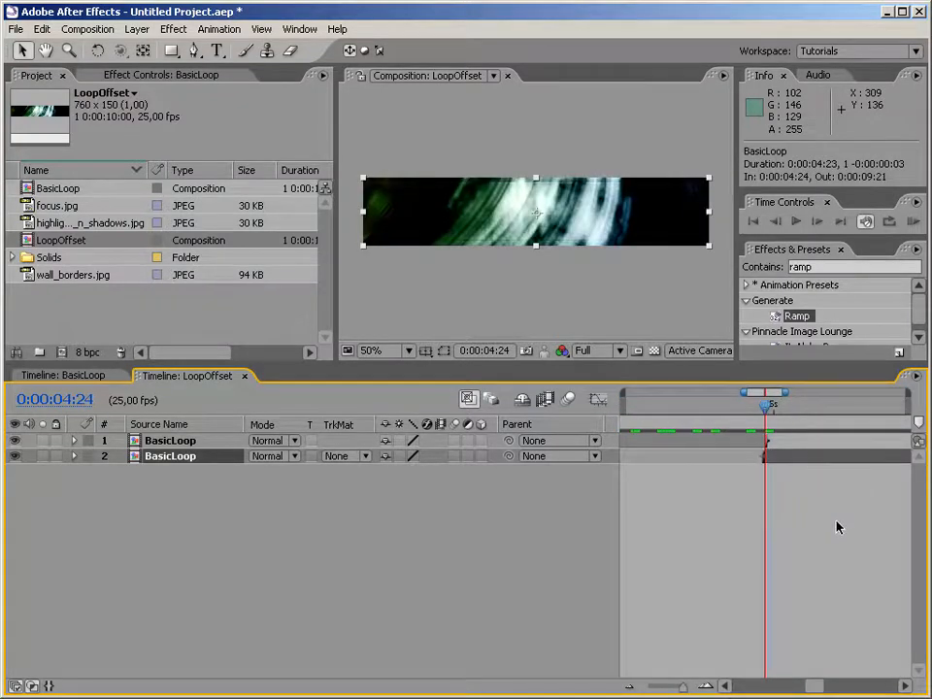
{"action": "key", "text": "minus"}
{"action": "key", "text": "minus"}
{"action": "key", "text": "minus"}
{"action": "mouse_move", "coordinate": [765, 406]}
{"action": "left_mouse_down"}
{"action": "mouse_move", "coordinate": [624, 408]}
{"action": "mouse_move", "coordinate": [772, 405]}
{"action": "left_mouse_up"}
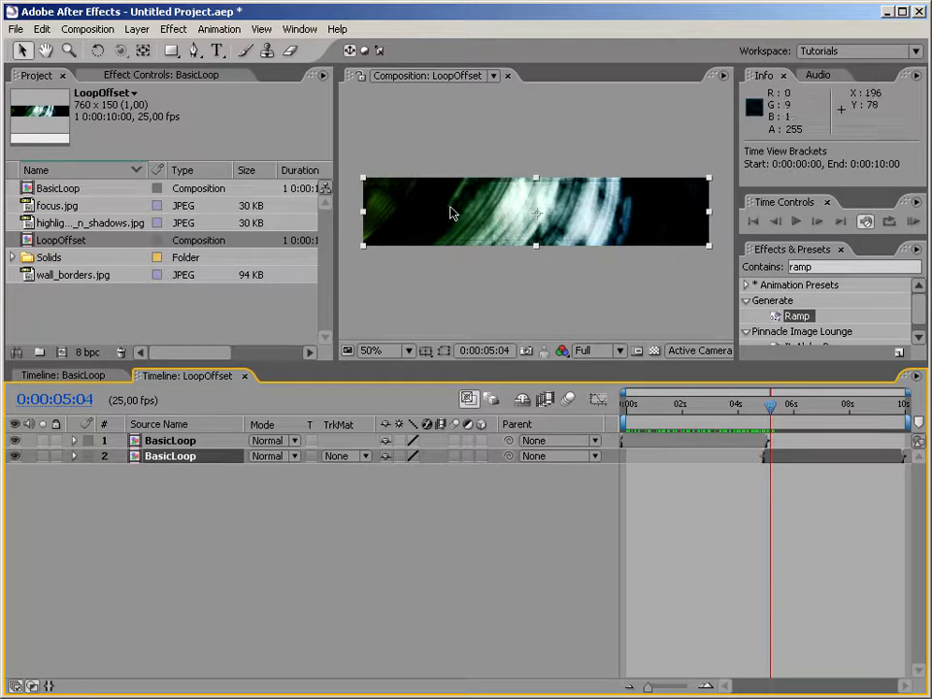
{"action": "left_click_drag", "start_coordinate": [770, 406], "coordinate": [901, 407]}
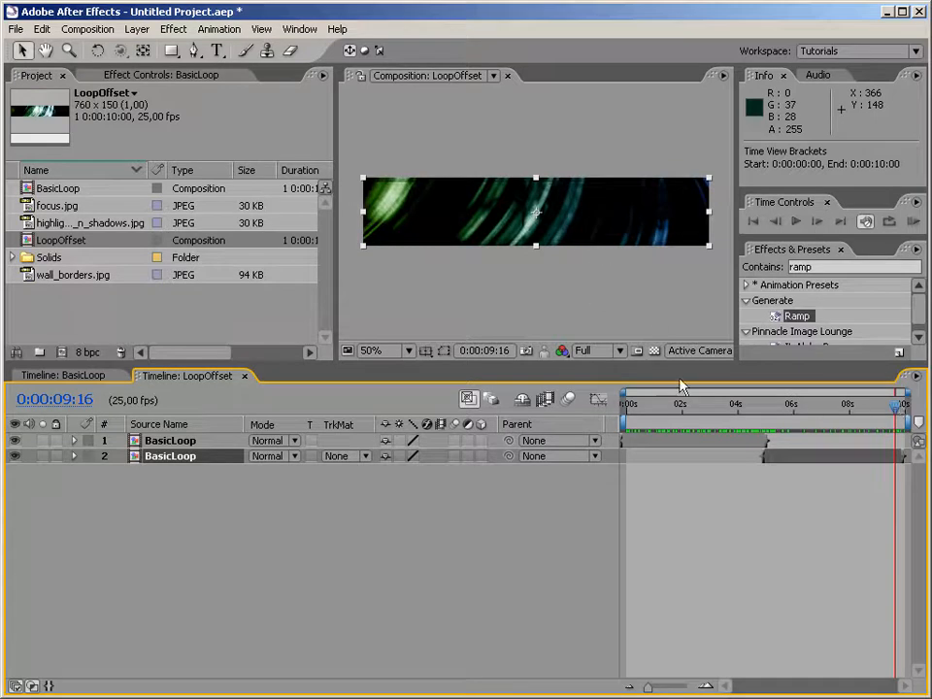
Shift both BasicLoop layers together so the upper one starts at 0:00:00:00.
{"action": "left_click", "coordinate": [730, 443]}
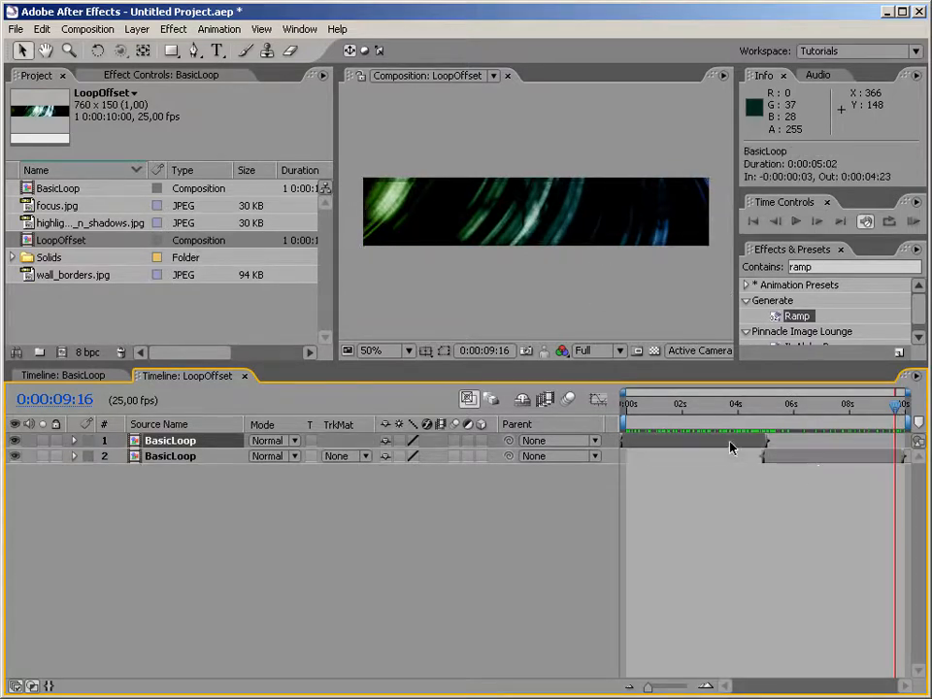
{"action": "key", "text": "ctrl+a"}
{"action": "left_click_drag", "start_coordinate": [639, 446], "coordinate": [600, 412]}
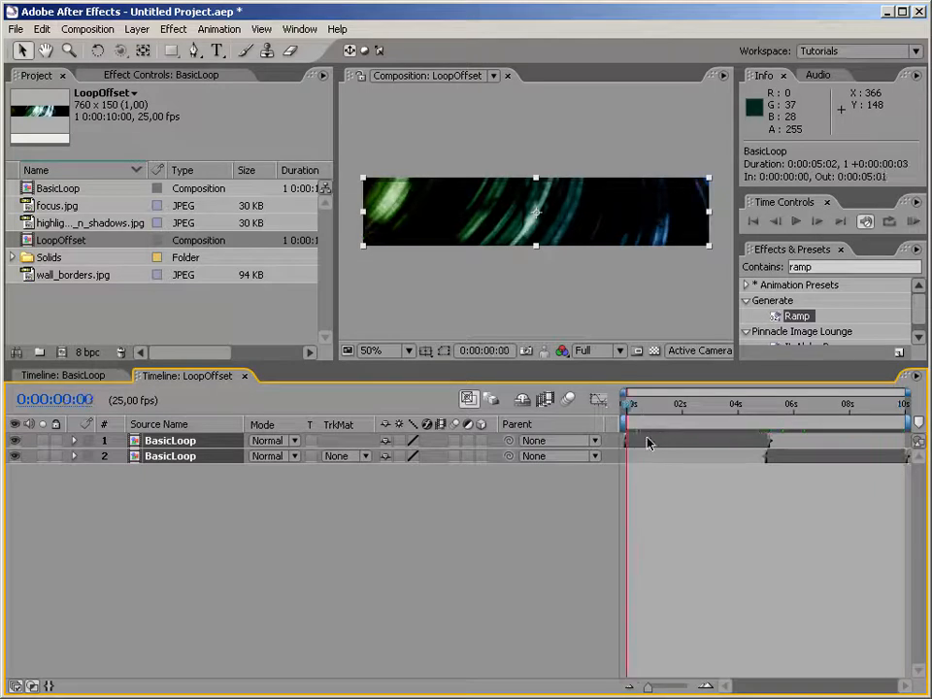
{"action": "mouse_move", "coordinate": [668, 445]}
{"action": "left_mouse_down"}
{"action": "mouse_move", "coordinate": [690, 443]}
{"action": "mouse_move", "coordinate": [679, 448]}
{"action": "left_mouse_up"}
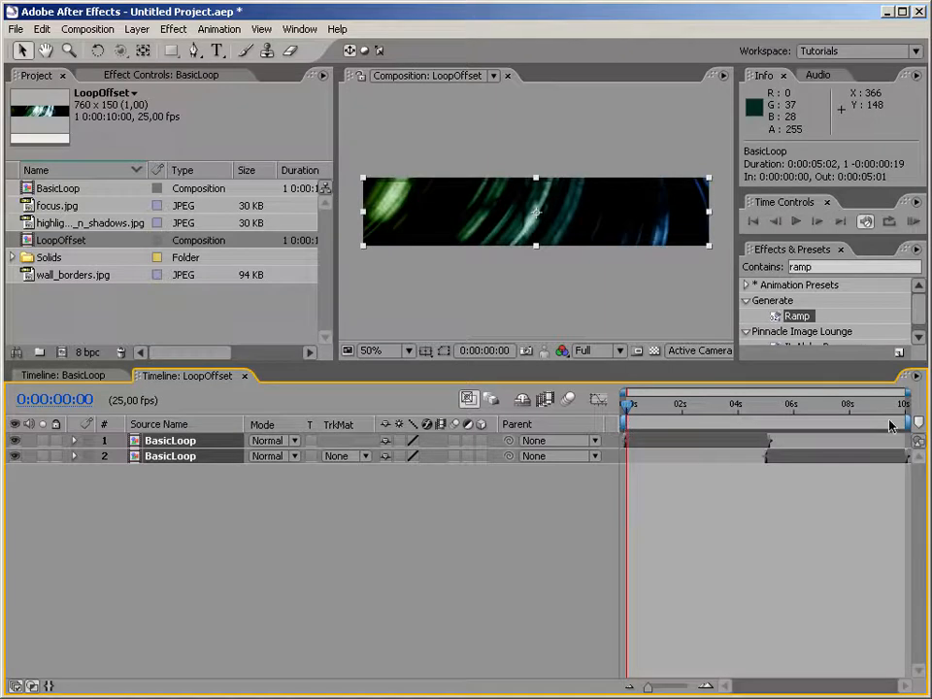
{"action": "left_click", "coordinate": [690, 409]}
{"action": "mouse_move", "coordinate": [649, 444]}
{"action": "left_mouse_down"}
{"action": "mouse_move", "coordinate": [709, 442]}
{"action": "mouse_move", "coordinate": [654, 446]}
{"action": "left_mouse_up"}
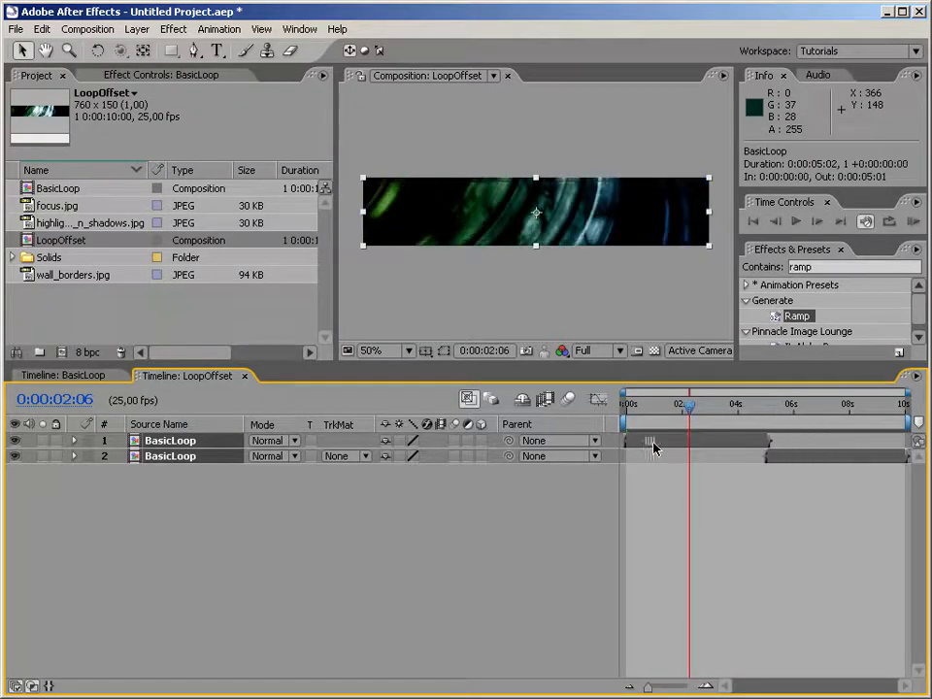
Preview the offset loop through its last frame and scrub back across the join between the halves.
{"action": "key", "text": "KP_0"}
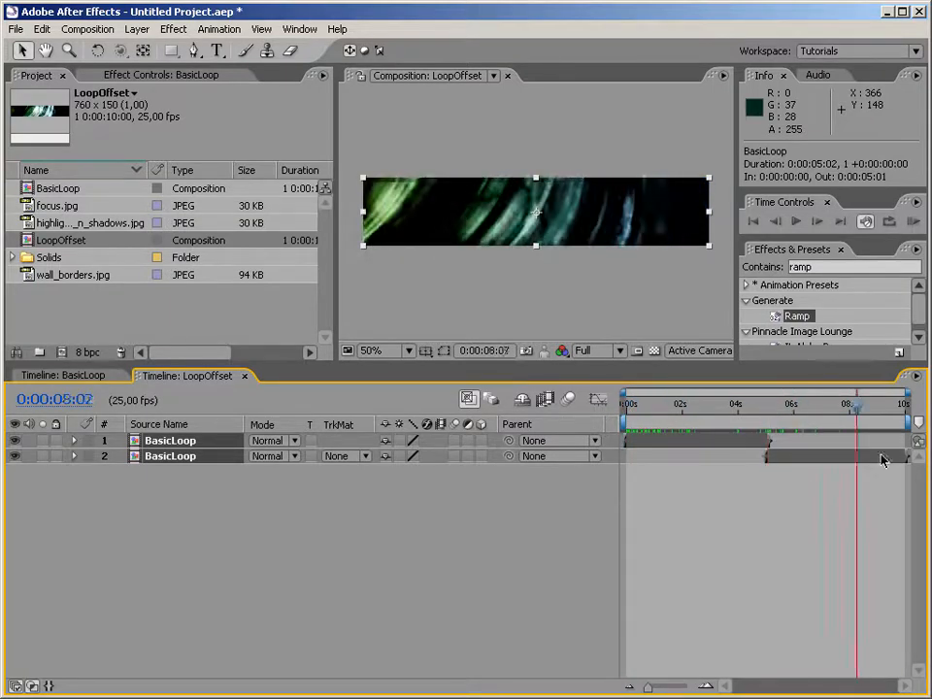
{"action": "left_click_drag", "start_coordinate": [861, 465], "coordinate": [912, 438]}
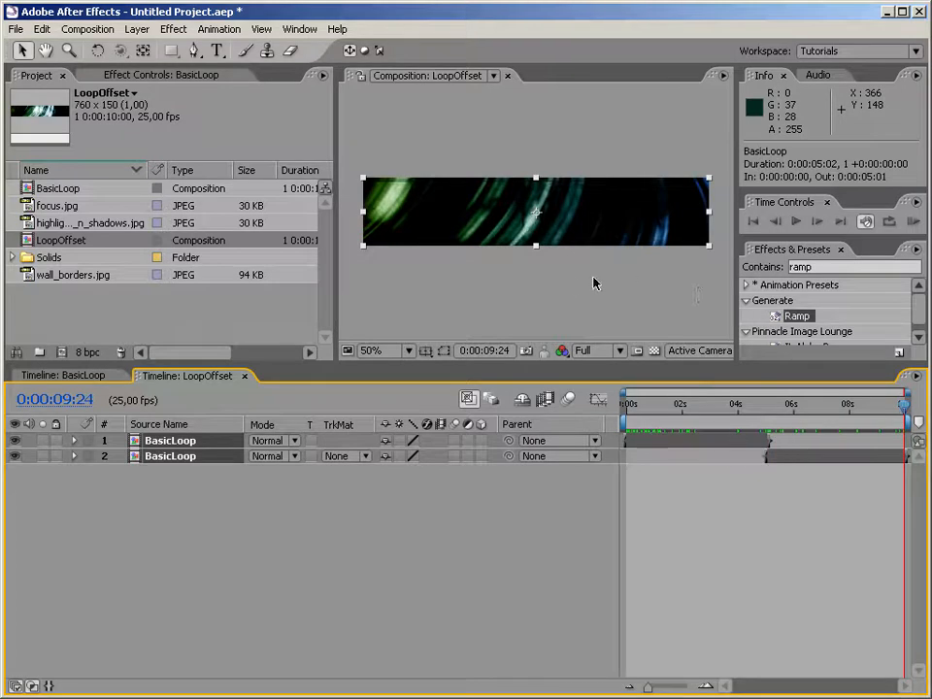
{"action": "left_click_drag", "start_coordinate": [821, 403], "coordinate": [776, 403]}
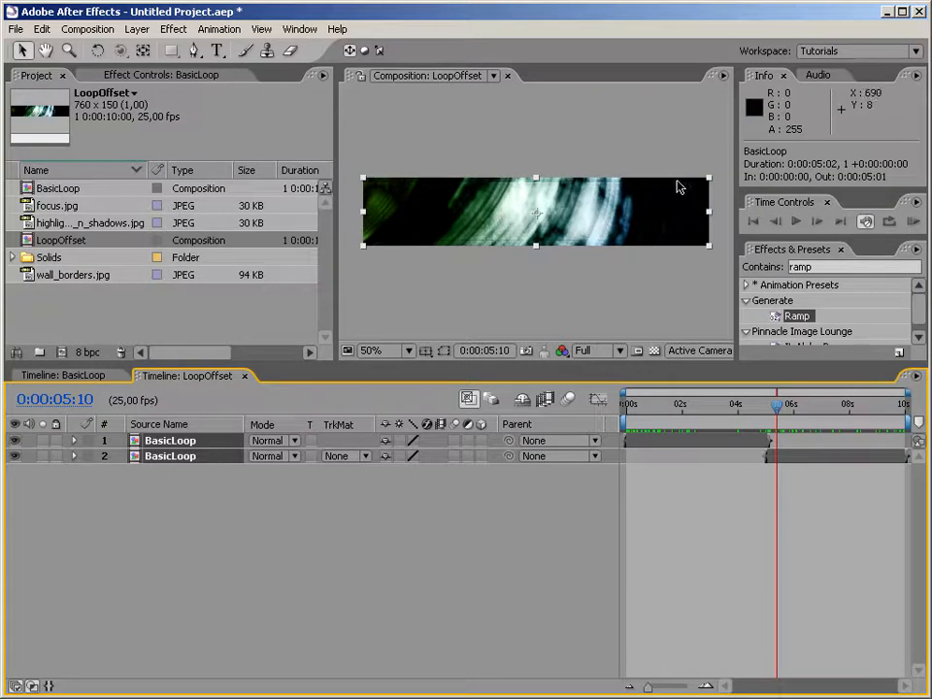
{"action": "left_click_drag", "start_coordinate": [799, 407], "coordinate": [706, 408]}
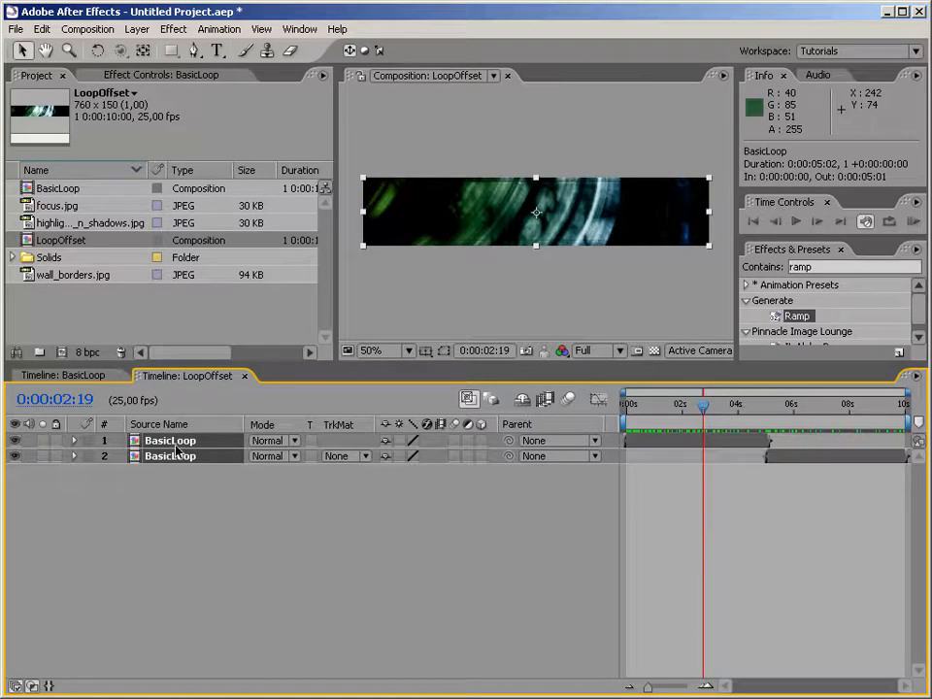
Return to the BasicLoop composition and review the Fractal Noise settings of the Light and Streaks layers.
{"action": "left_click", "coordinate": [87, 376]}
{"action": "left_click", "coordinate": [165, 472]}
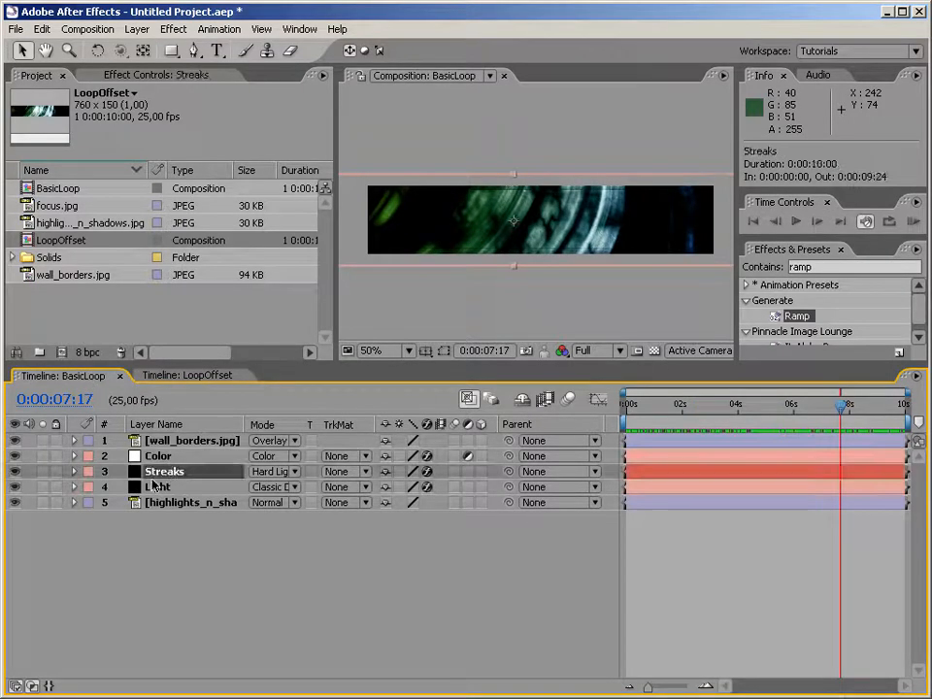
{"action": "left_click", "coordinate": [155, 487]}
{"action": "left_click", "coordinate": [185, 76]}
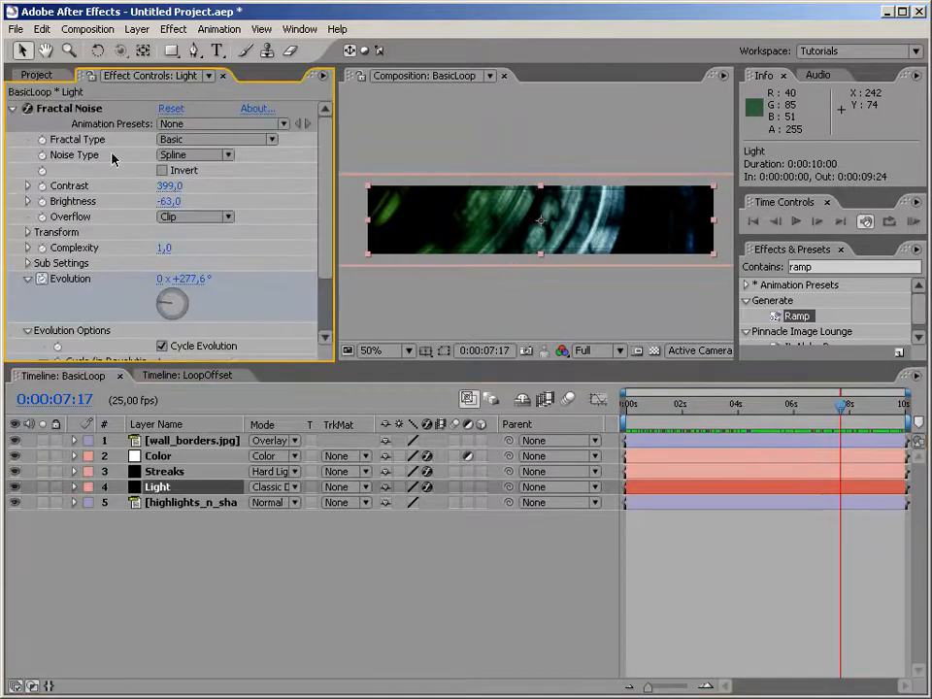
{"action": "left_click", "coordinate": [167, 472]}
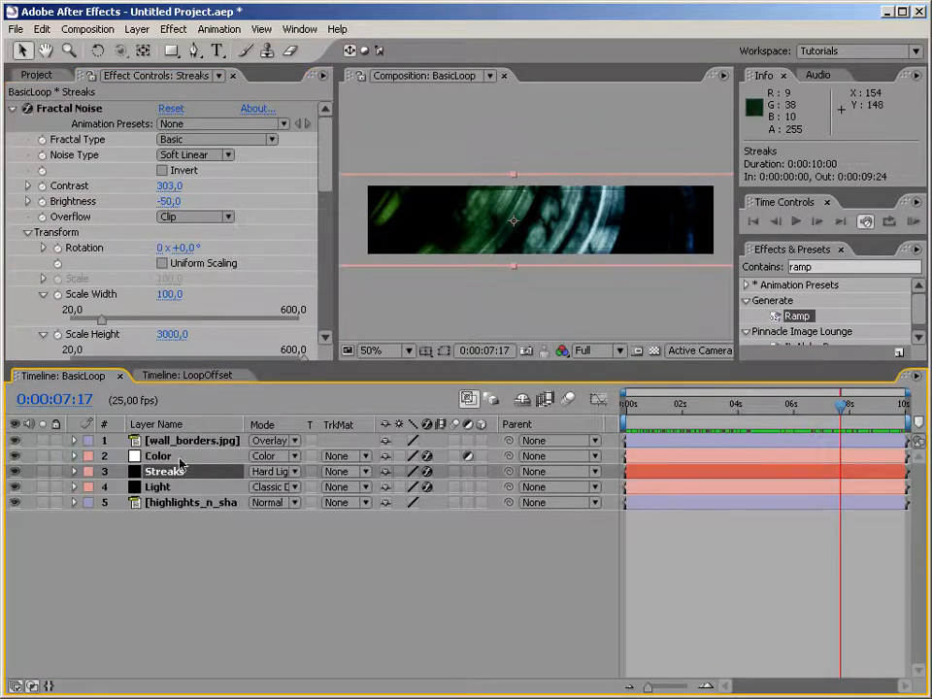
Return to the LoopOffset composition, scrub it back to 0:00:00:00 and deselect its layers.
{"action": "left_click", "coordinate": [199, 376]}
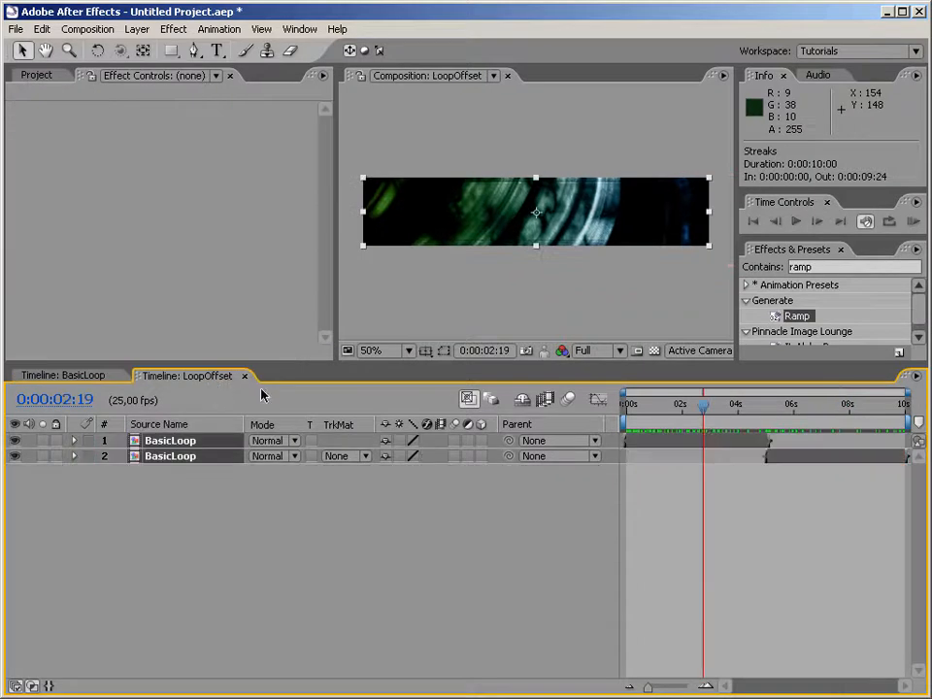
{"action": "left_click", "coordinate": [657, 419]}
{"action": "left_click_drag", "start_coordinate": [655, 420], "coordinate": [604, 463]}
{"action": "left_click", "coordinate": [307, 510]}
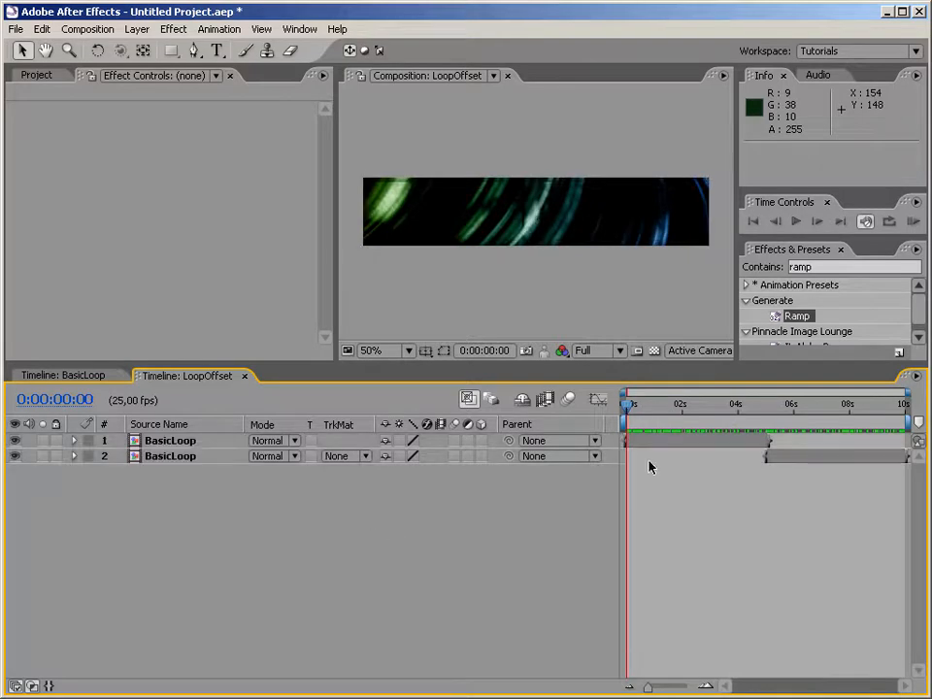
Create a new composition from BasicLoop and name it Final.
{"action": "left_click", "coordinate": [36, 75]}
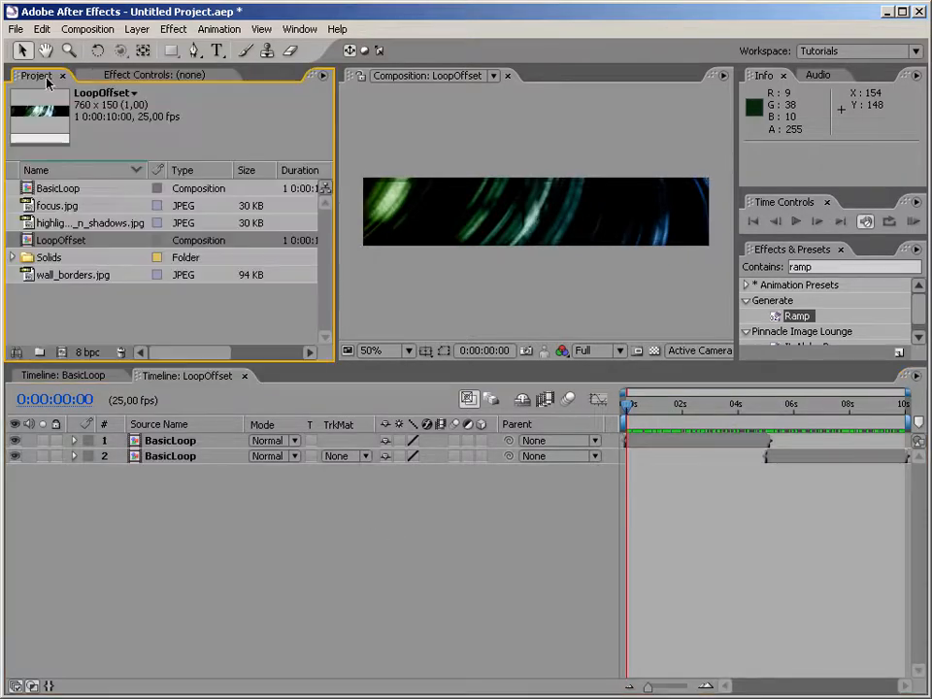
{"action": "left_click", "coordinate": [74, 315]}
{"action": "left_click_drag", "start_coordinate": [30, 194], "coordinate": [61, 357]}
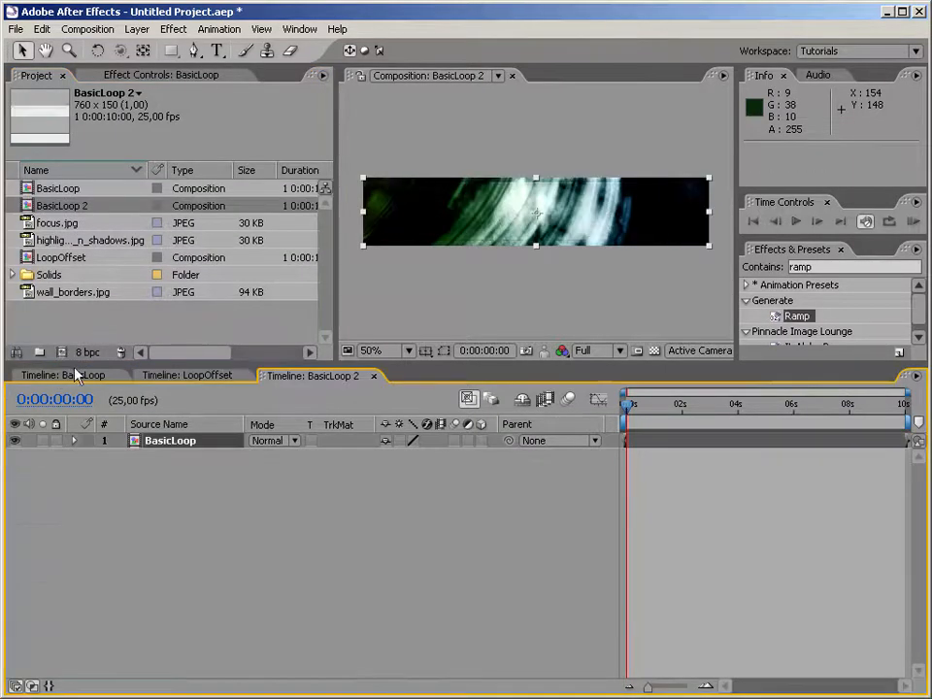
{"action": "left_click", "coordinate": [88, 210]}
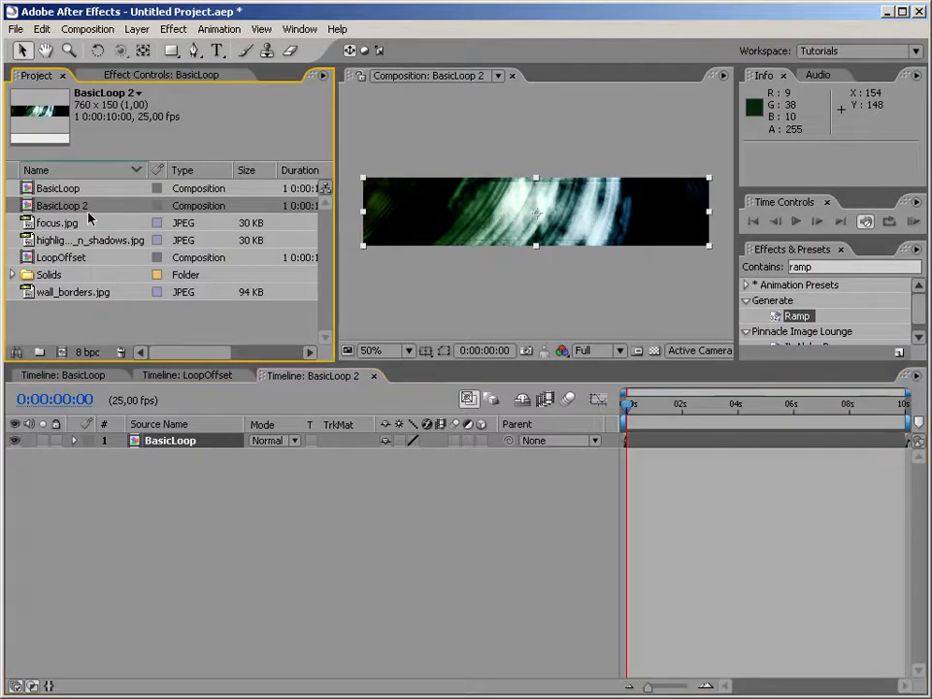
{"action": "key", "text": "Return"}
{"action": "type", "text": "Final"}
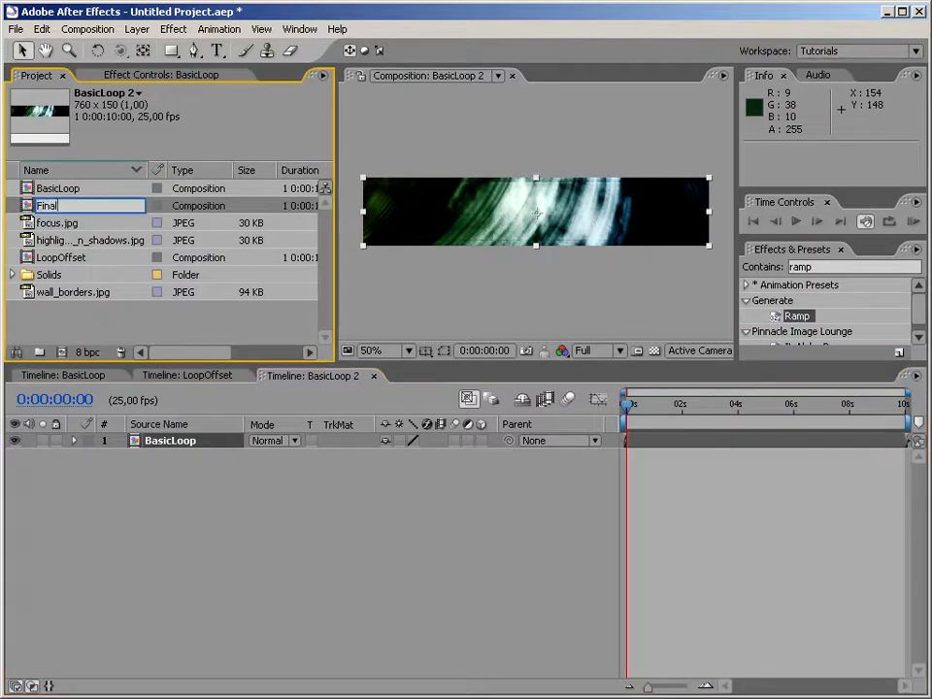
{"action": "key", "text": "Return"}
Place LoopOffset above BasicLoop in the Final composition and blend it in Lighten mode, checking the result through the last frame.
{"action": "left_click_drag", "start_coordinate": [34, 254], "coordinate": [140, 445]}
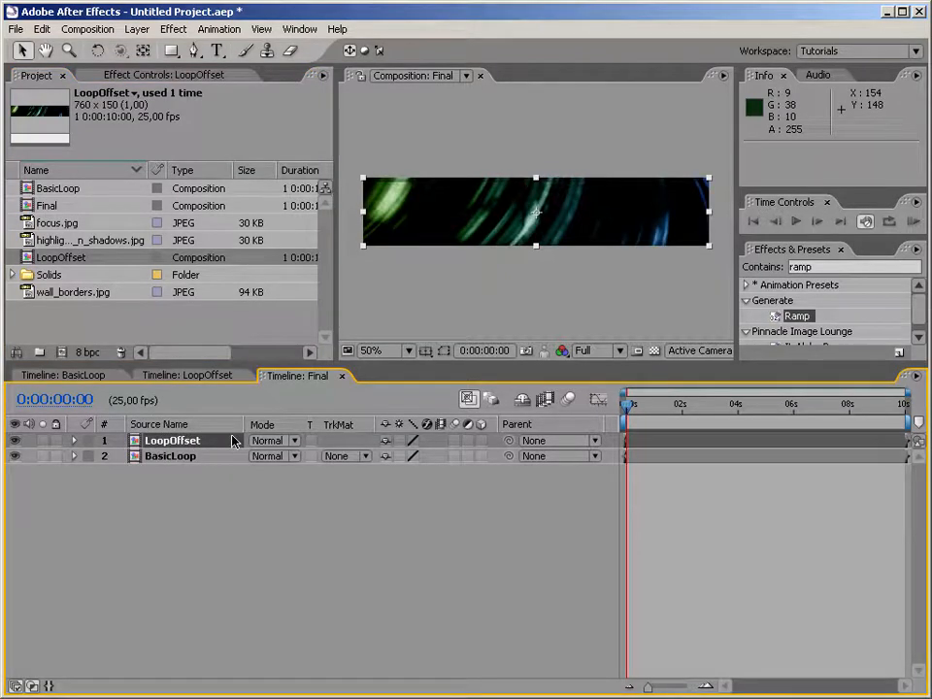
{"action": "key", "text": "shift+equal"}
{"action": "key", "text": "shift+equal"}
{"action": "key", "text": "shift+equal"}
{"action": "key", "text": "shift+equal"}
{"action": "key", "text": "shift+equal"}
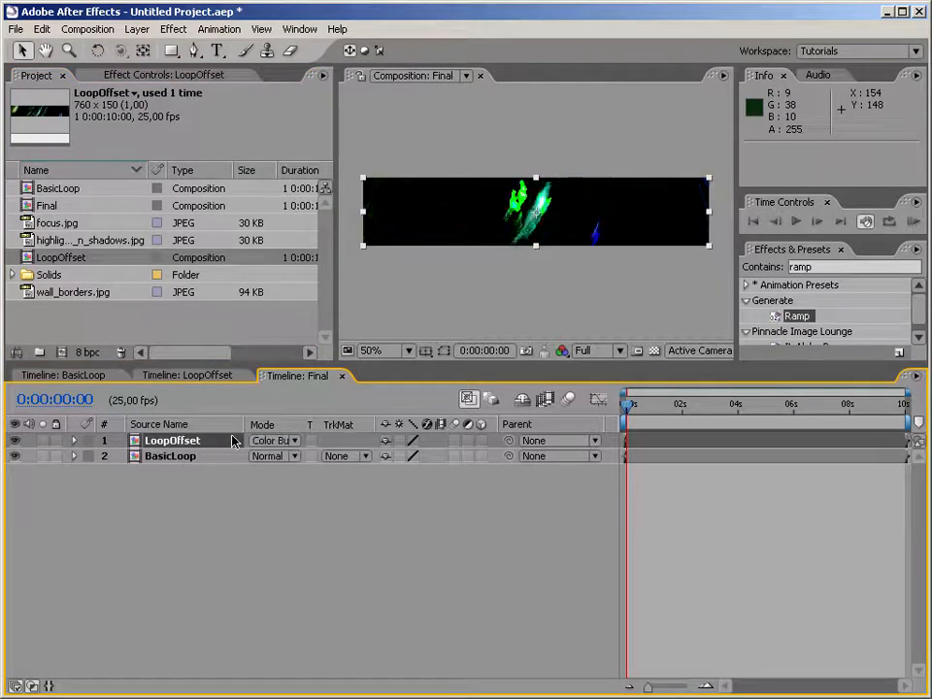
{"action": "key", "text": "shift+equal"}
{"action": "key", "text": "shift+equal"}
{"action": "key", "text": "shift+equal"}
{"action": "key", "text": "shift+equal"}
{"action": "key", "text": "shift+equal"}
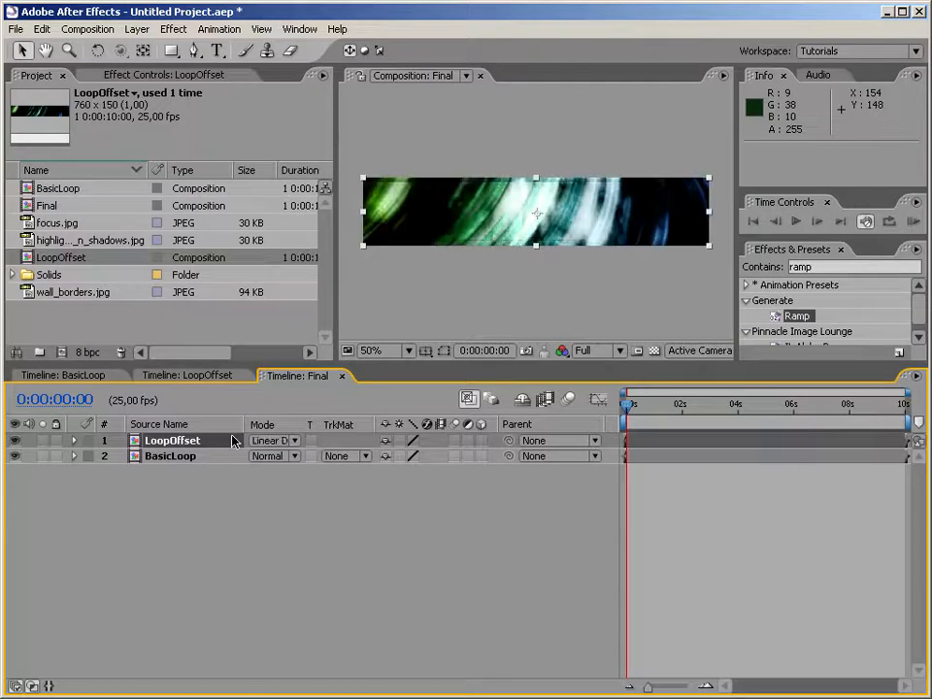
{"action": "key", "text": "shift+equal"}
{"action": "key", "text": "shift+equal"}
{"action": "key", "text": "shift+equal"}
{"action": "key", "text": "shift+equal"}
{"action": "key", "text": "shift+equal"}
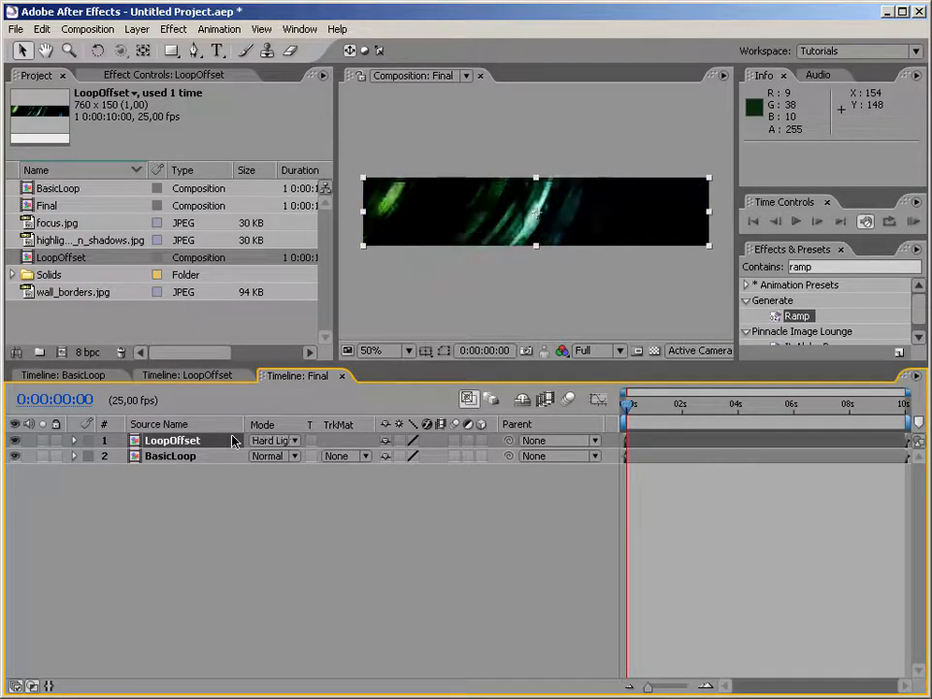
{"action": "key", "text": "shift+minus"}
{"action": "key", "text": "shift+equal"}
{"action": "key", "text": "shift+equal"}
{"action": "key", "text": "shift+equal"}
{"action": "key", "text": "shift+minus"}
{"action": "key", "text": "shift+minus"}
{"action": "key", "text": "shift+minus"}
{"action": "key", "text": "shift+minus"}
{"action": "key", "text": "shift+minus"}
{"action": "key", "text": "shift+minus"}
{"action": "key", "text": "shift+minus"}
{"action": "key", "text": "shift+minus"}
{"action": "key", "text": "shift+equal"}
{"action": "key", "text": "shift+equal"}
{"action": "key", "text": "shift+minus"}
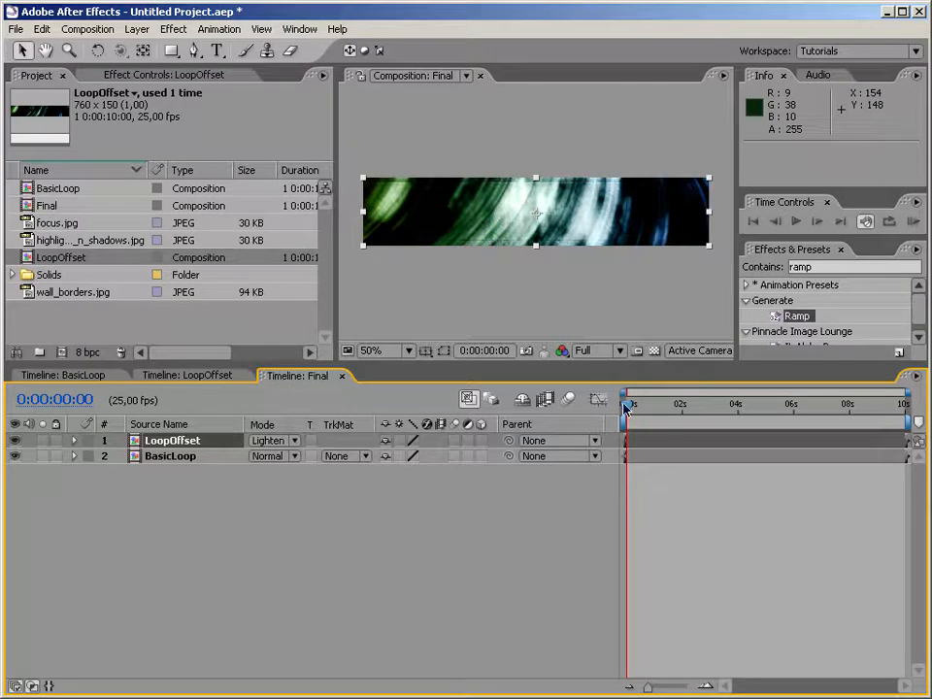
{"action": "left_click_drag", "start_coordinate": [624, 408], "coordinate": [923, 407]}
{"action": "left_click", "coordinate": [229, 518]}
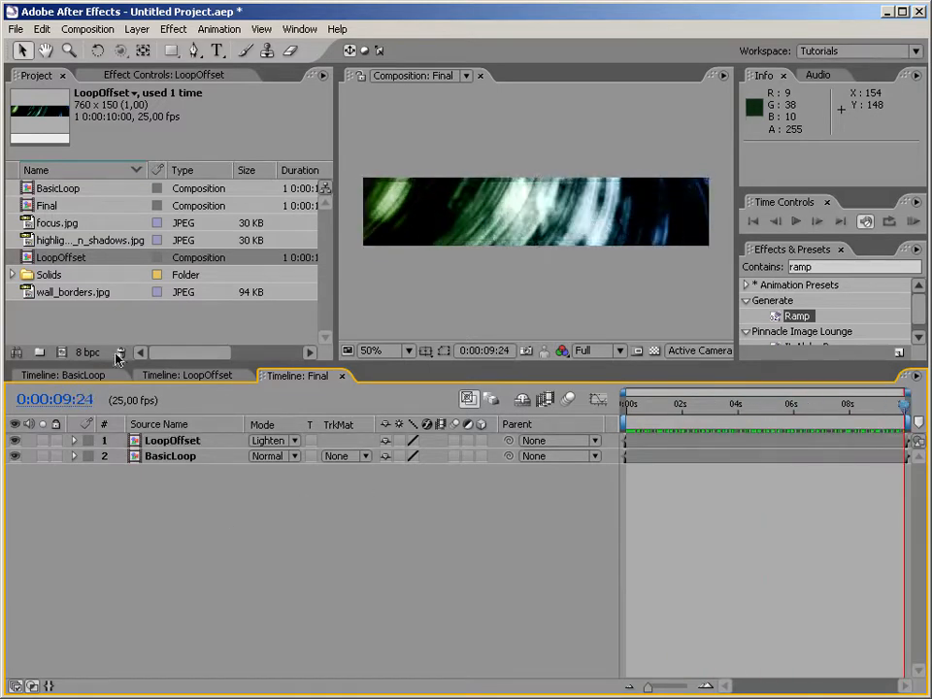
Add focus.jpg as the top layer of the Final composition and view the frame at 100%.
{"action": "left_click", "coordinate": [62, 236]}
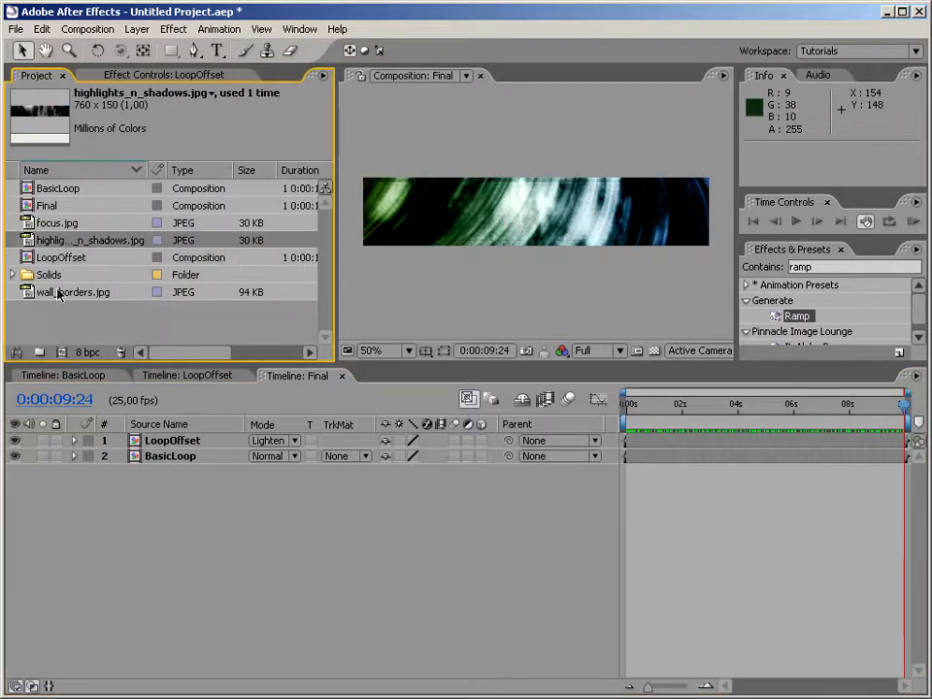
{"action": "left_click", "coordinate": [60, 225]}
{"action": "left_click_drag", "start_coordinate": [30, 232], "coordinate": [137, 439]}
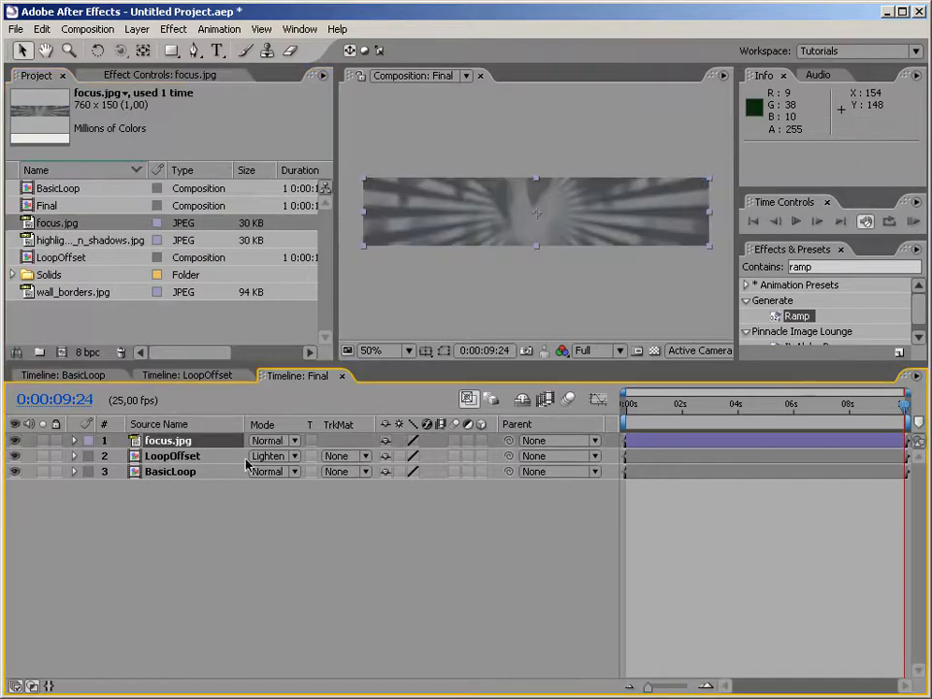
{"action": "left_click", "coordinate": [384, 348]}
{"action": "left_click", "coordinate": [412, 515]}
{"action": "mouse_move", "coordinate": [578, 304]}
{"action": "left_mouse_down"}
{"action": "mouse_move", "coordinate": [572, 321]}
{"action": "mouse_move", "coordinate": [587, 312]}
{"action": "left_mouse_up"}
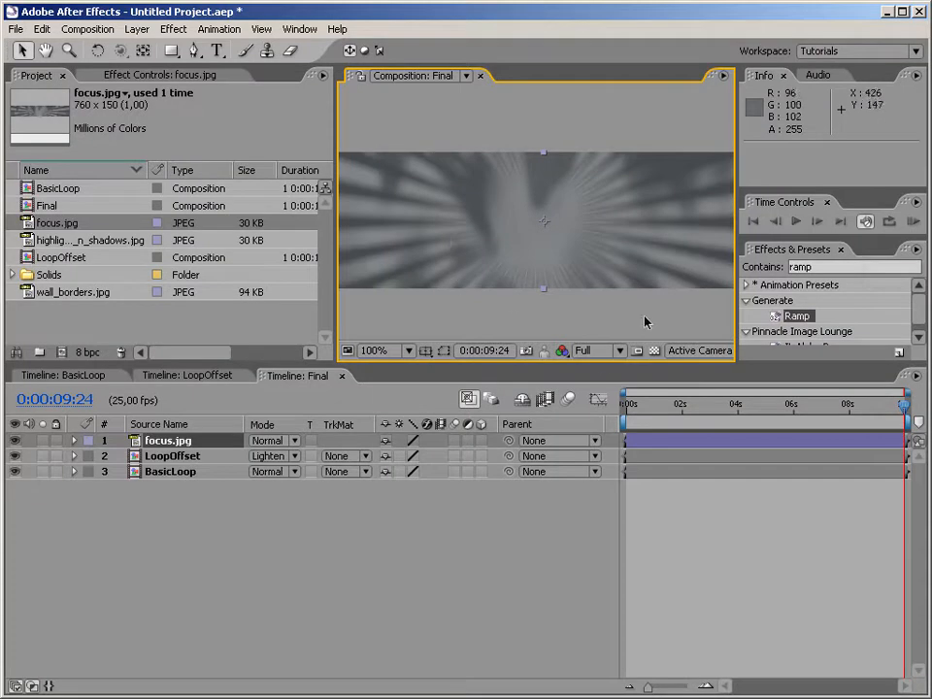
Compare blending modes for the focus.jpg layer and set it to Overlay.
{"action": "key", "text": "shift+equal"}
{"action": "key", "text": "shift+equal"}
{"action": "key", "text": "shift+equal"}
{"action": "key", "text": "shift+equal"}
{"action": "key", "text": "shift+equal"}
{"action": "key", "text": "shift+equal"}
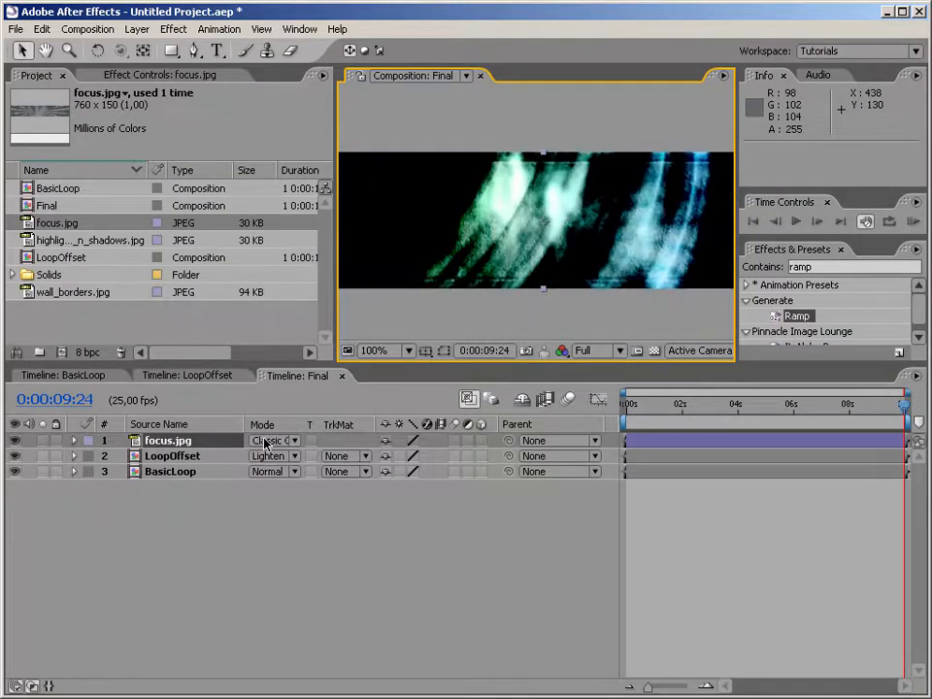
{"action": "key", "text": "shift+equal"}
{"action": "key", "text": "shift+equal"}
{"action": "key", "text": "shift+equal"}
{"action": "key", "text": "shift+equal"}
{"action": "key", "text": "shift+equal"}
{"action": "key", "text": "shift+equal"}
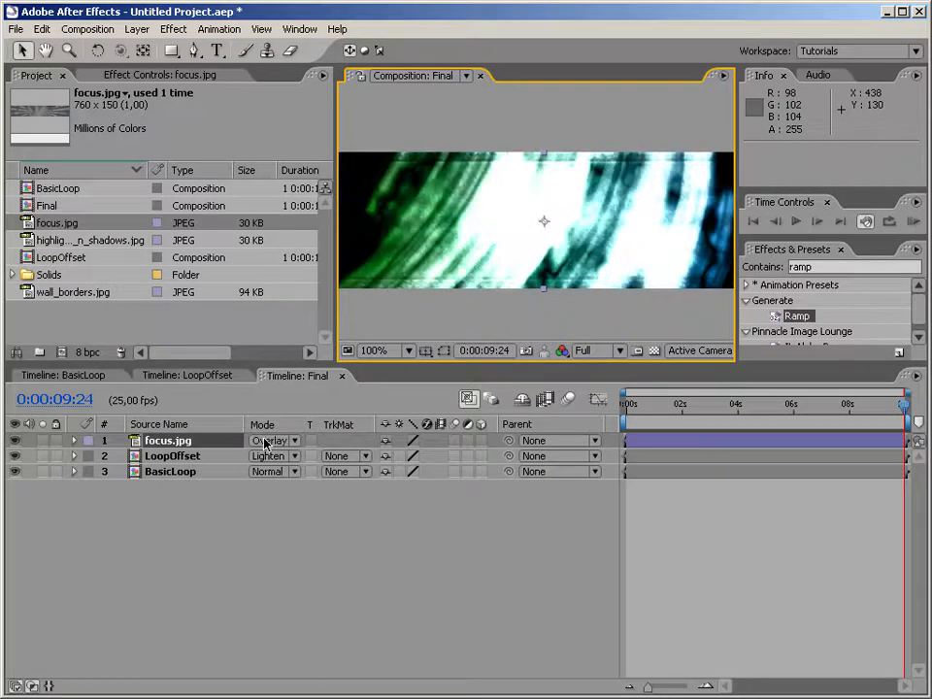
{"action": "key", "text": "shift+equal"}
{"action": "key", "text": "shift+equal"}
{"action": "key", "text": "shift+equal"}
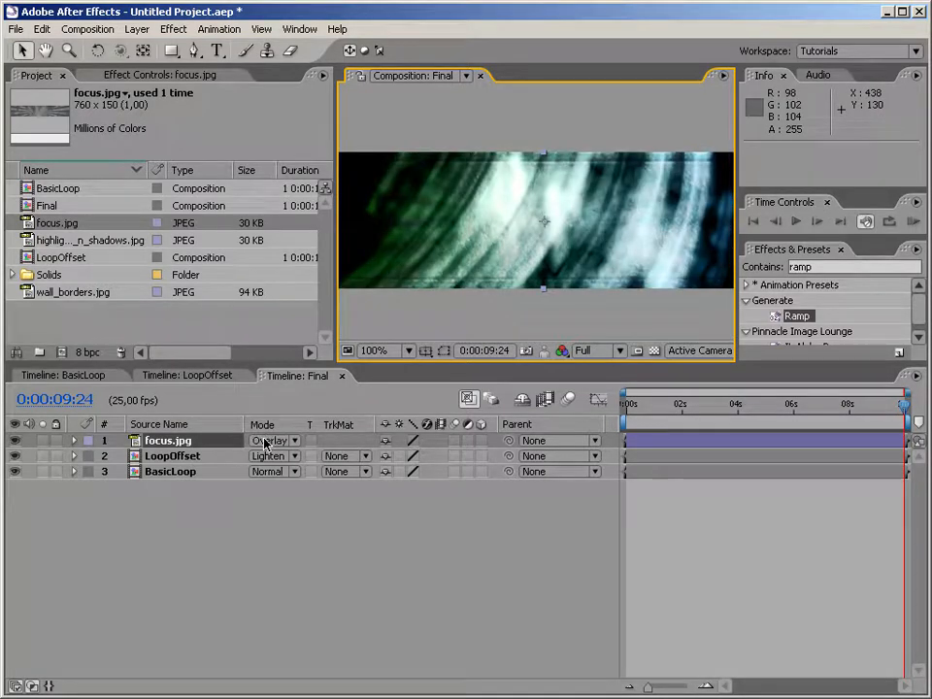
Scrub the Final composition to 0:00:07:12 and back to 0:00:00:00 to preview the focus.jpg overlay.
{"action": "left_click_drag", "start_coordinate": [441, 230], "coordinate": [416, 246]}
{"action": "left_click_drag", "start_coordinate": [641, 412], "coordinate": [837, 411]}
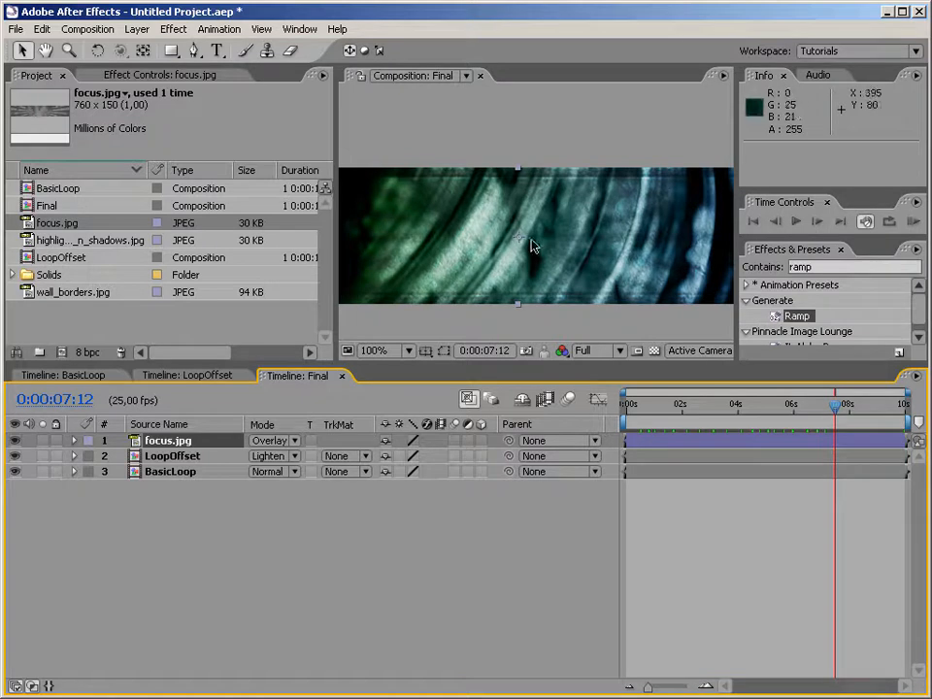
{"action": "left_click_drag", "start_coordinate": [841, 413], "coordinate": [600, 416]}
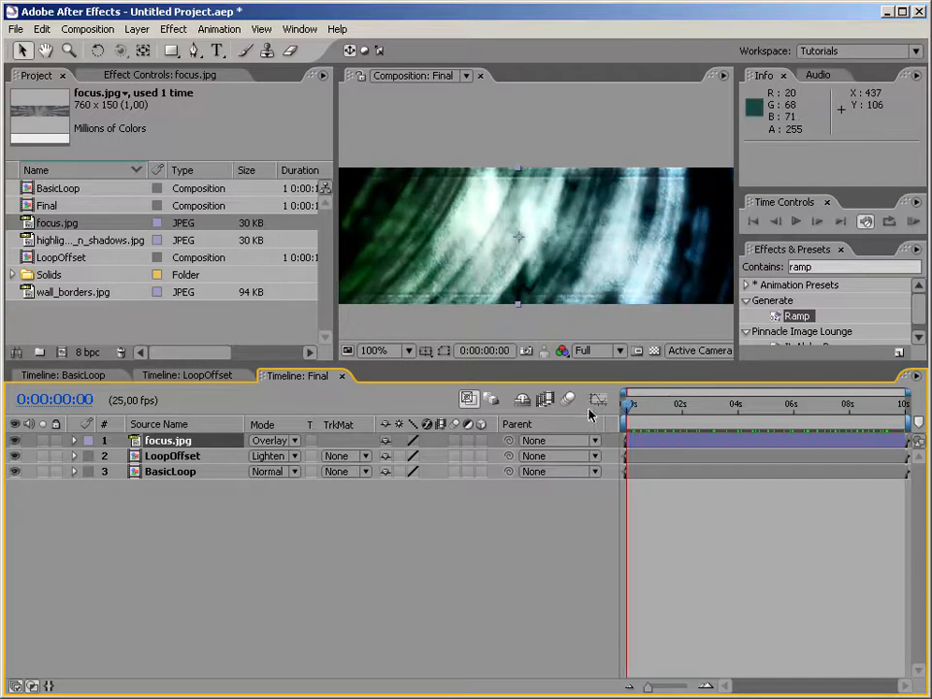
{"action": "left_click", "coordinate": [323, 539]}
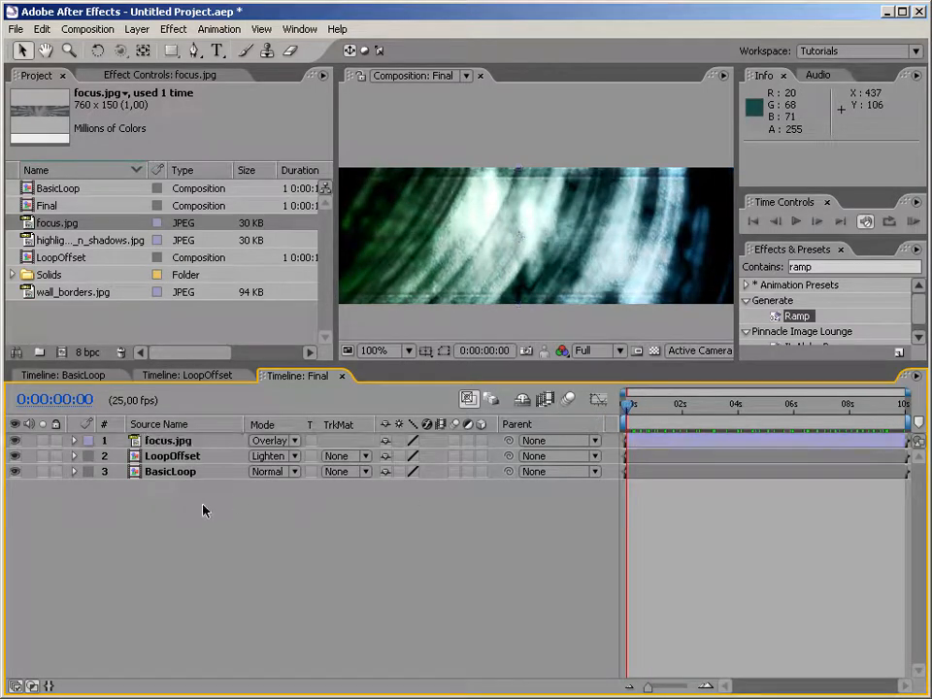
Add wall_borders.jpg as the top layer and draw a full-width rectangular mask over the area between its upper and lower borders.
{"action": "key", "text": "h"}
{"action": "left_click_drag", "start_coordinate": [497, 250], "coordinate": [575, 258]}
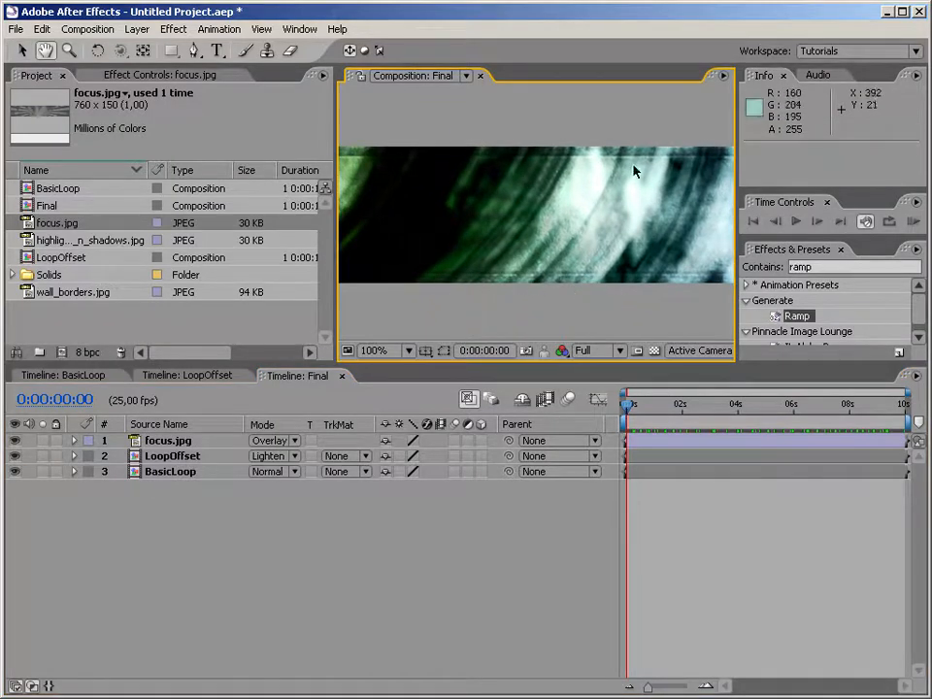
{"action": "left_click_drag", "start_coordinate": [39, 292], "coordinate": [149, 439]}
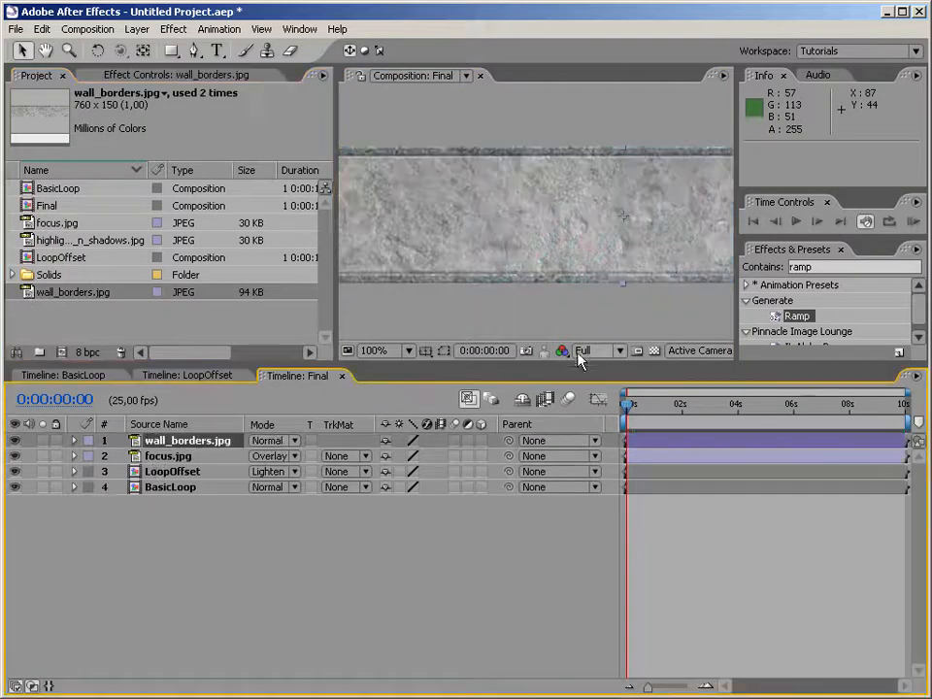
{"action": "left_click_drag", "start_coordinate": [632, 233], "coordinate": [572, 239]}
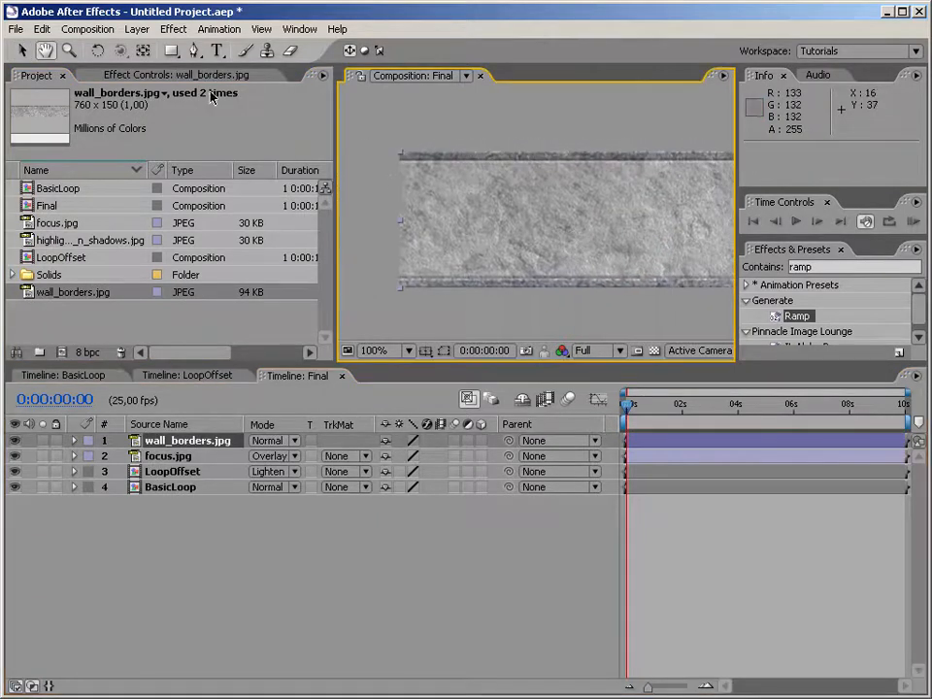
{"action": "left_click", "coordinate": [172, 52]}
{"action": "left_click_drag", "start_coordinate": [172, 51], "coordinate": [208, 46]}
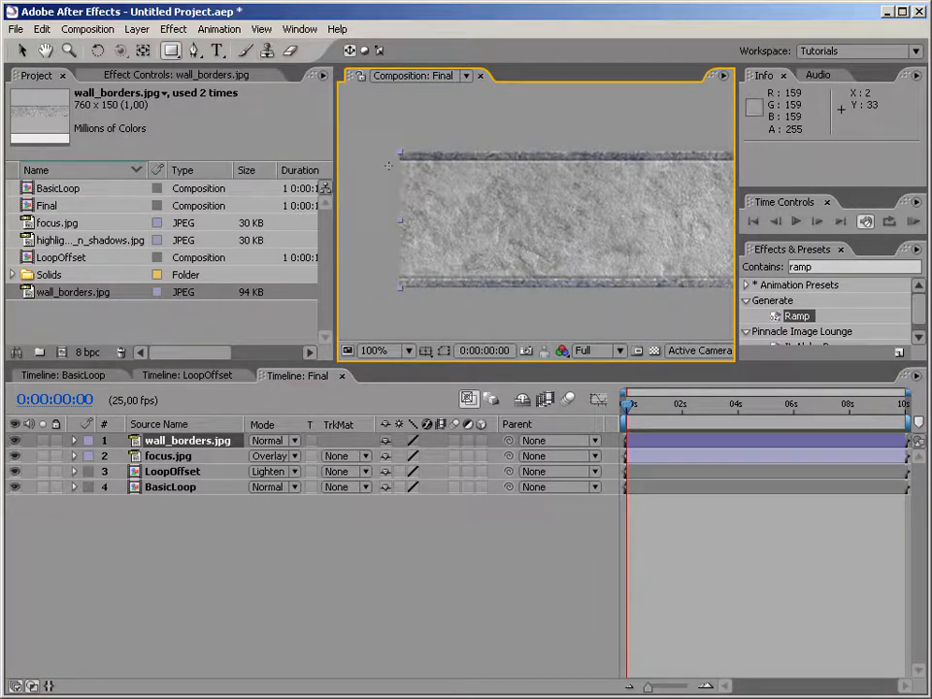
{"action": "left_click_drag", "start_coordinate": [393, 162], "coordinate": [738, 282]}
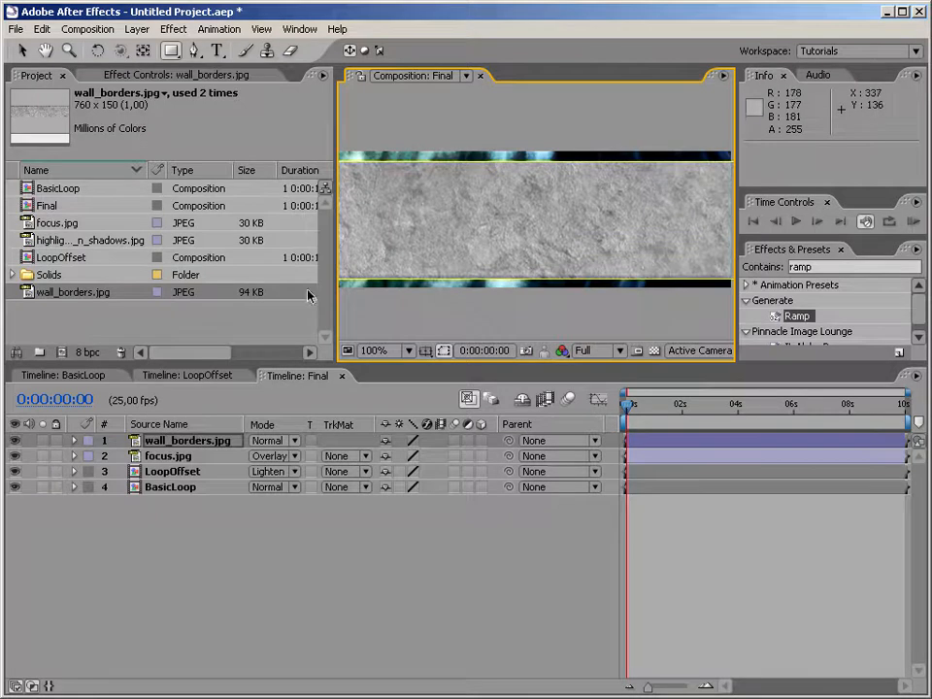
Feather the wall_borders.jpg mask by 1.0 pixel and invert it so only the borders cover the layers beneath.
{"action": "left_click", "coordinate": [216, 442]}
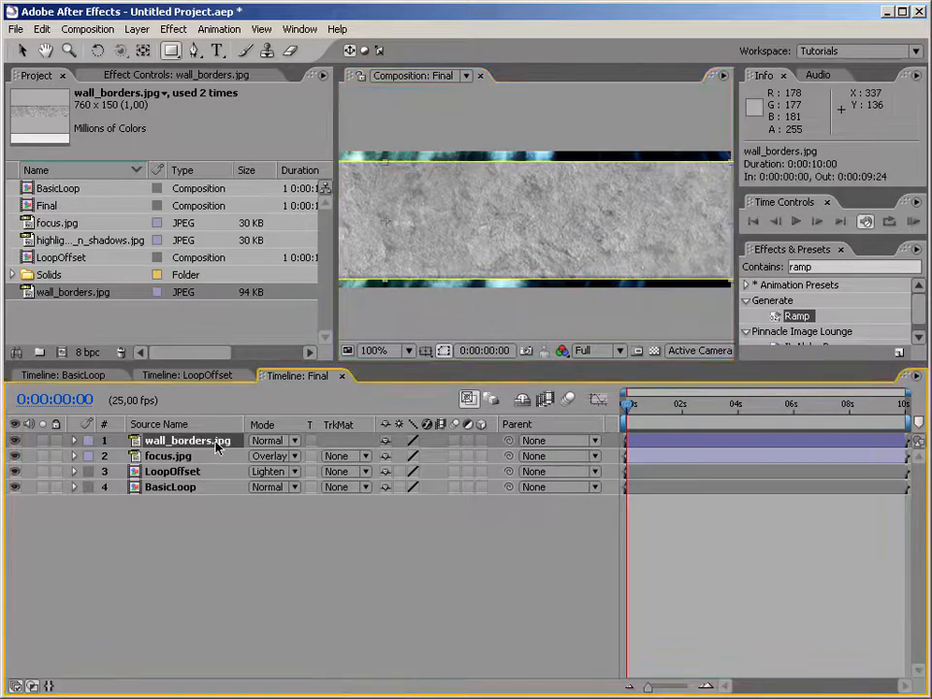
{"action": "key", "text": "m"}
{"action": "key", "text": "m"}
{"action": "key", "text": "m"}
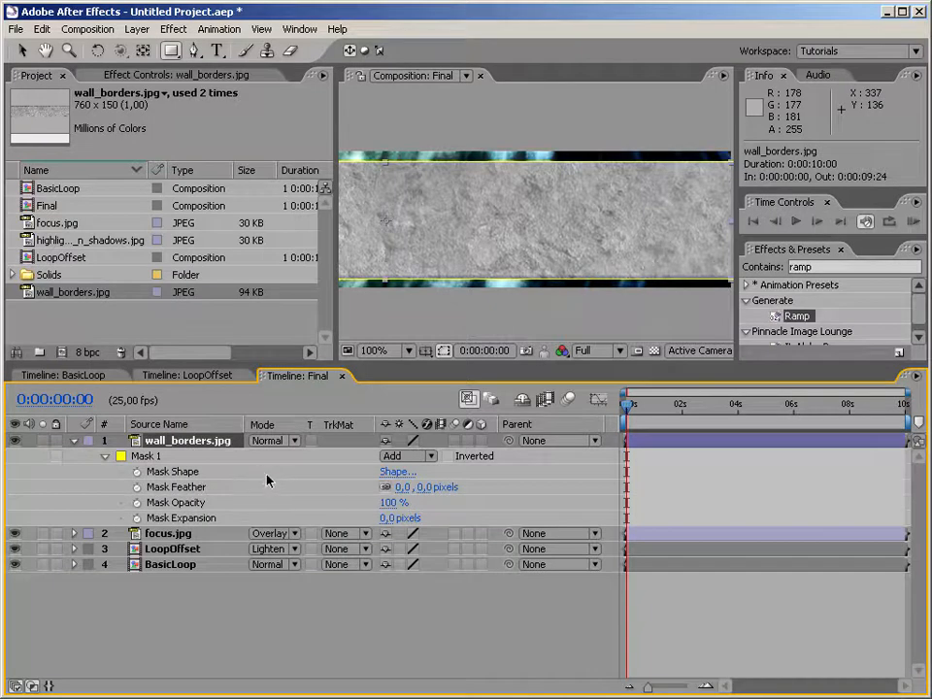
{"action": "left_click", "coordinate": [401, 487]}
{"action": "key", "text": "Return"}
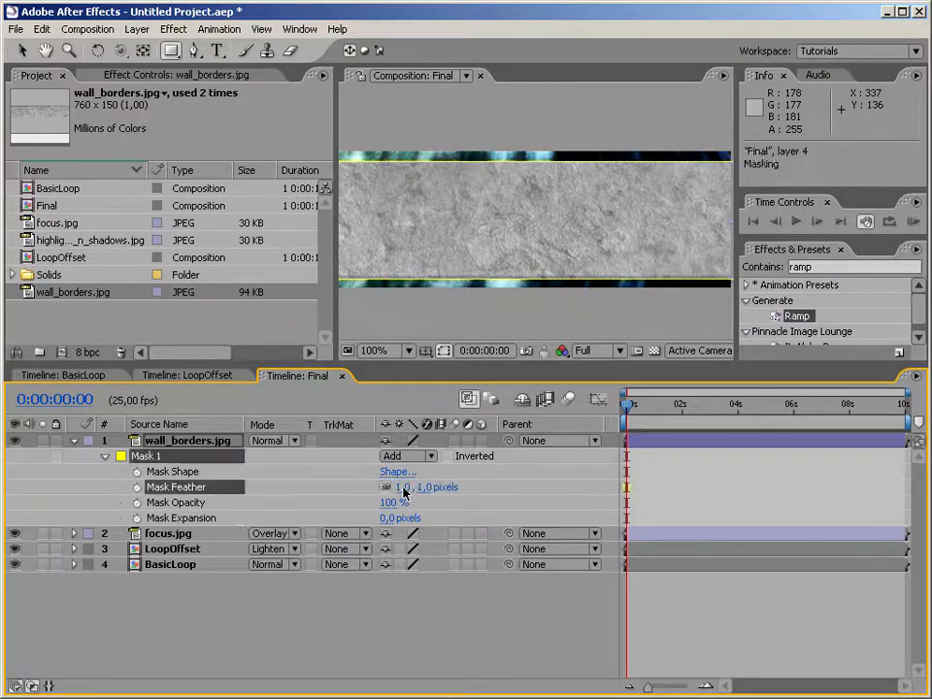
{"action": "left_click", "coordinate": [447, 456]}
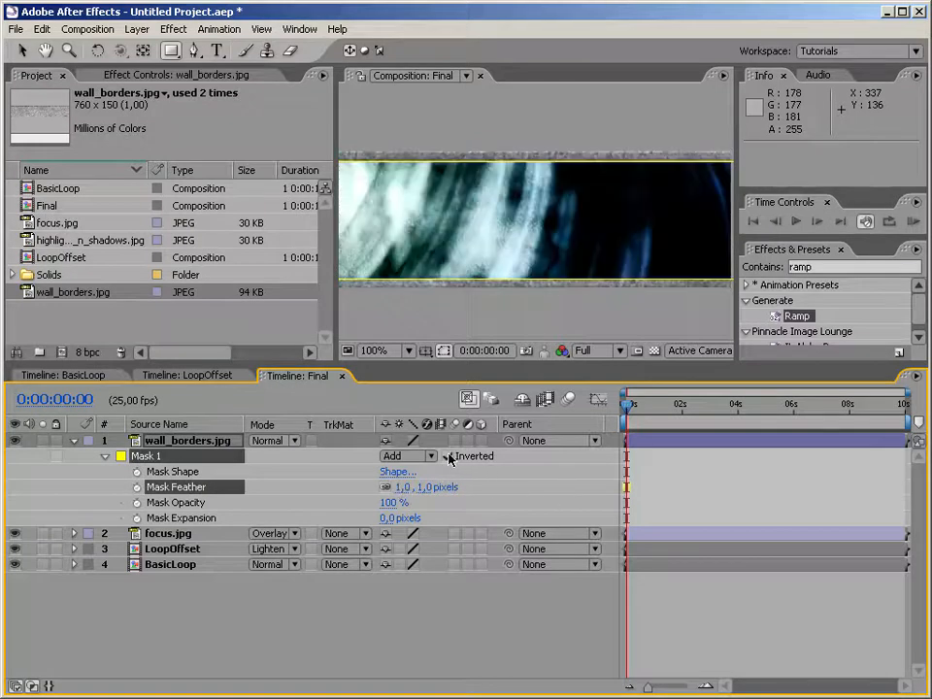
Hide the mask outline, deselect the layer and inspect the edges of the masked wall borders.
{"action": "left_click", "coordinate": [21, 50]}
{"action": "left_click", "coordinate": [476, 238]}
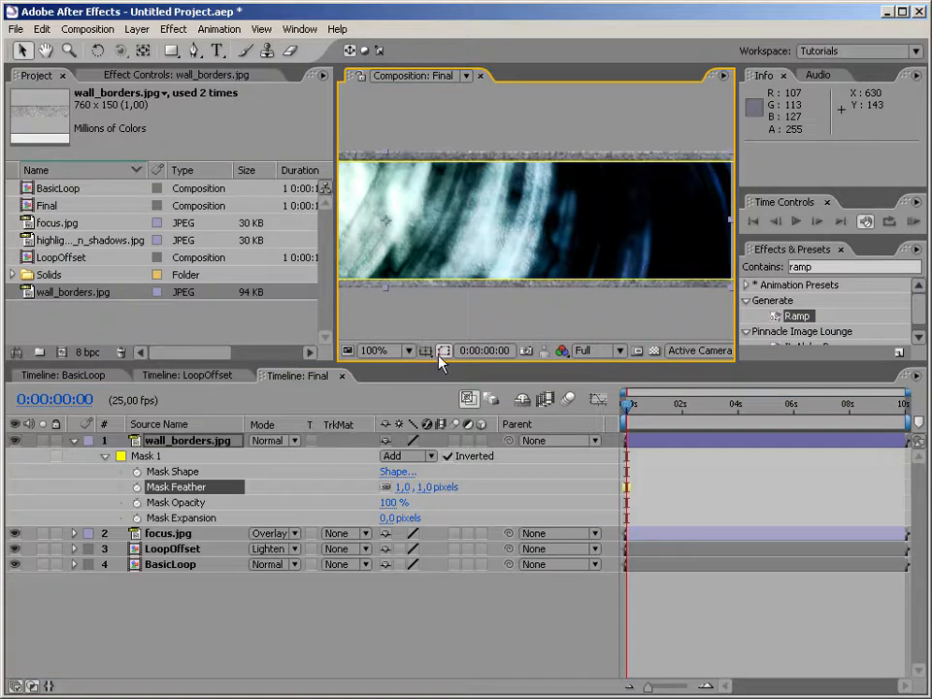
{"action": "left_click", "coordinate": [444, 353]}
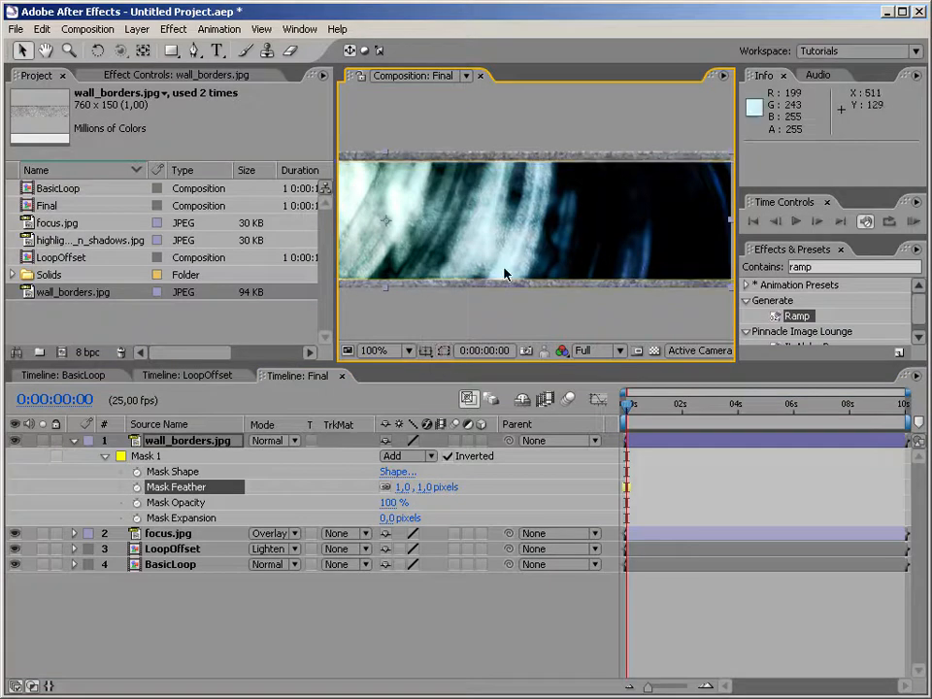
{"action": "left_click", "coordinate": [507, 313]}
{"action": "left_click_drag", "start_coordinate": [475, 232], "coordinate": [552, 236]}
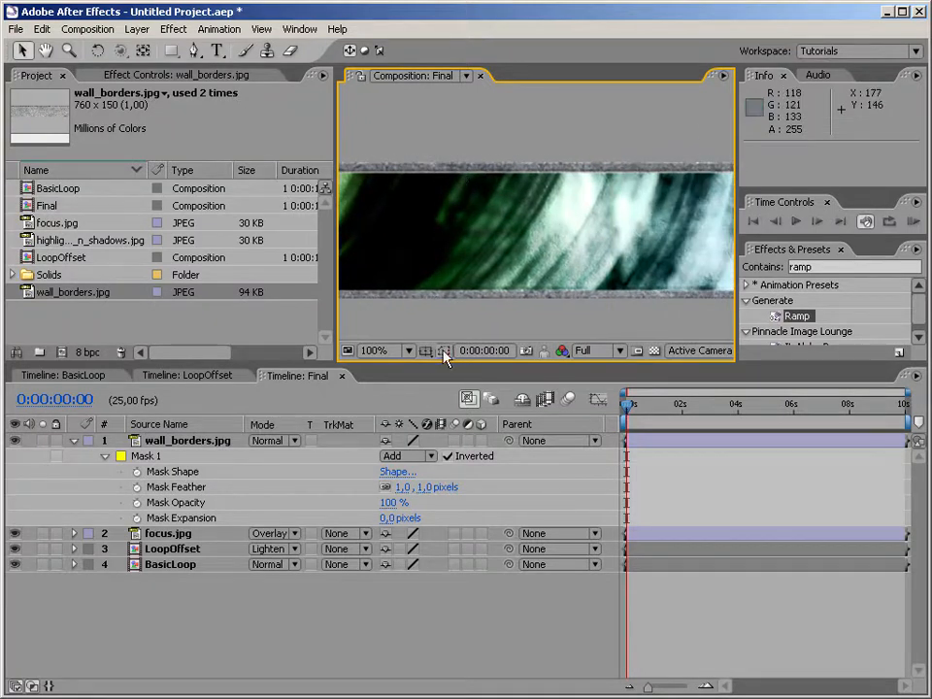
Nudge the mask shape on wall_borders.jpg up by one pixel.
{"action": "left_click", "coordinate": [173, 471]}
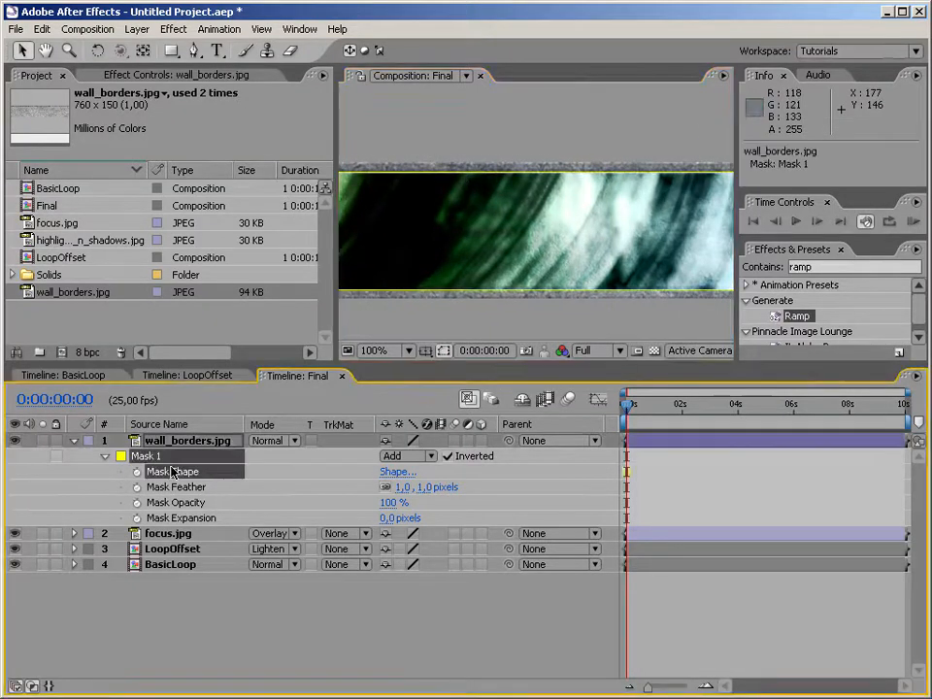
{"action": "key", "text": "Up"}
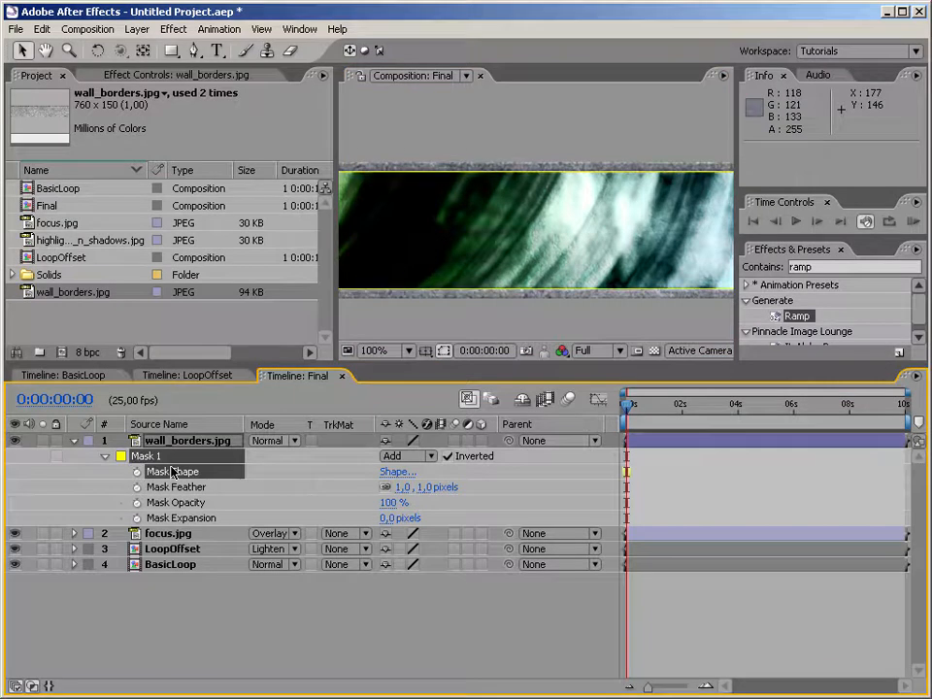
Nudge the mask shape on wall_borders.jpg up another pixel and hide the mask outline to check the border edges.
{"action": "left_click", "coordinate": [505, 337]}
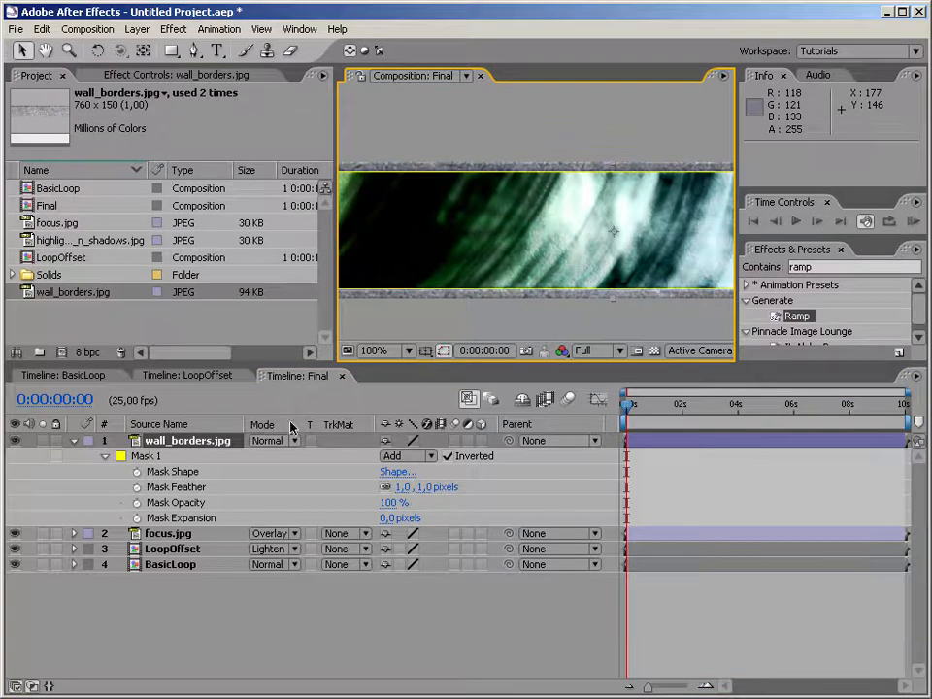
{"action": "left_click", "coordinate": [185, 472]}
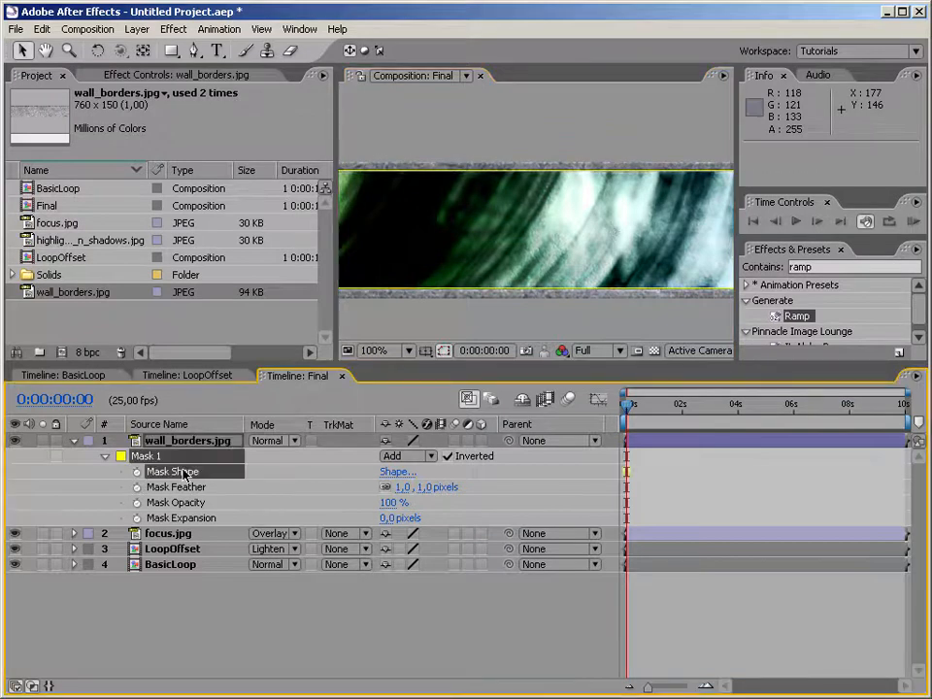
{"action": "left_click", "coordinate": [444, 350]}
{"action": "left_click", "coordinate": [447, 321]}
{"action": "key", "text": "space"}
{"action": "left_click_drag", "start_coordinate": [674, 273], "coordinate": [555, 258]}
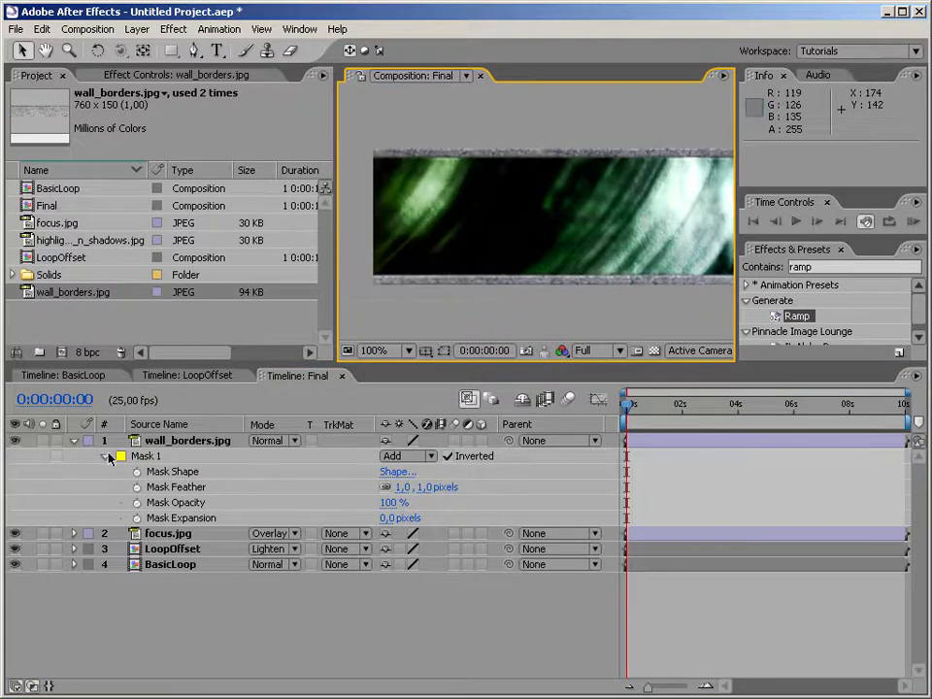
Collapse the wall_borders.jpg layer's properties and set its blending mode to Overlay.
{"action": "left_click", "coordinate": [75, 440]}
{"action": "left_click", "coordinate": [155, 440]}
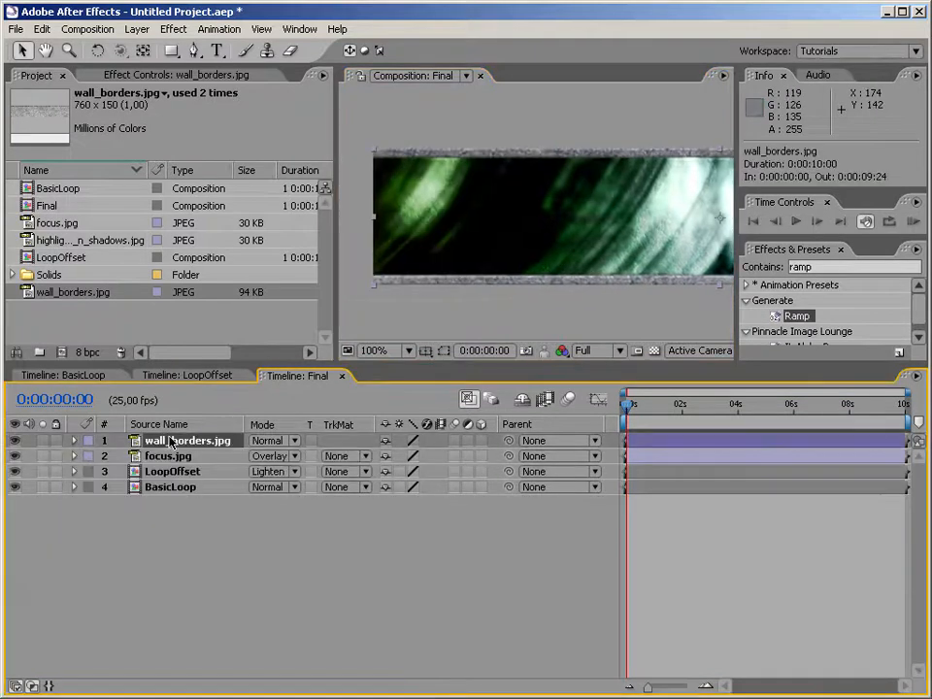
{"action": "left_click", "coordinate": [267, 441]}
{"action": "left_click", "coordinate": [294, 493]}
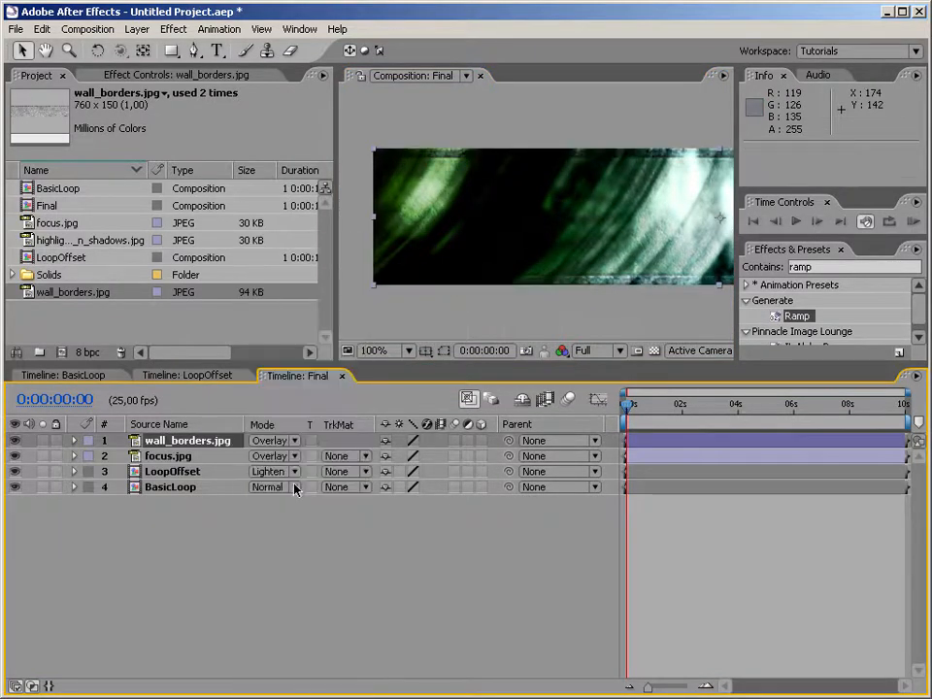
Compare the Final composition with the wall_borders.jpg layer hidden and shown.
{"action": "key", "text": "h"}
{"action": "mouse_move", "coordinate": [582, 333]}
{"action": "left_mouse_down"}
{"action": "mouse_move", "coordinate": [551, 307]}
{"action": "mouse_move", "coordinate": [575, 323]}
{"action": "left_mouse_up"}
{"action": "left_click", "coordinate": [16, 442]}
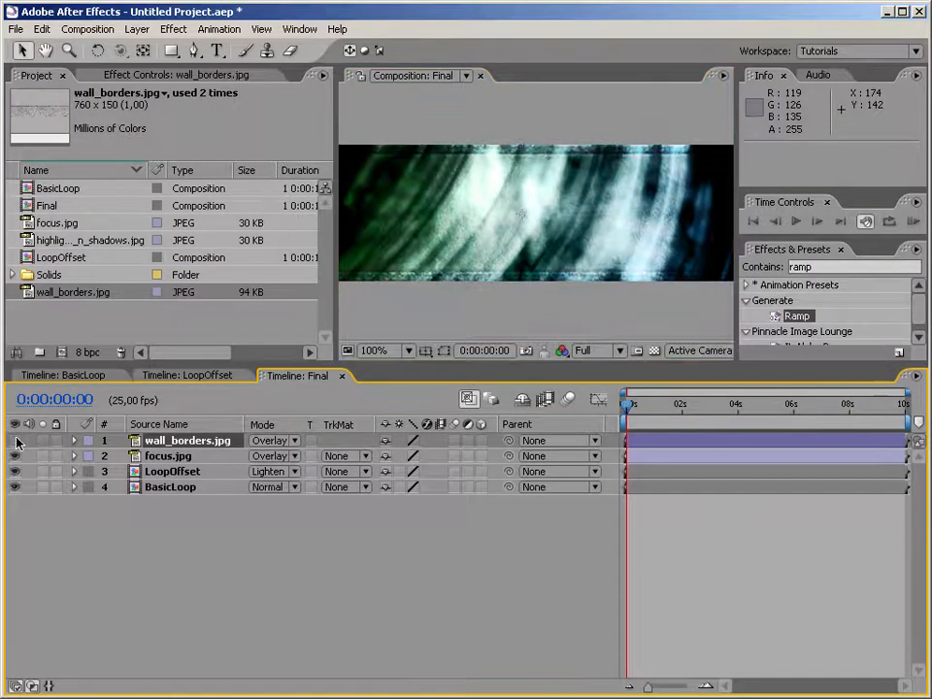
{"action": "key", "text": "h"}
{"action": "mouse_move", "coordinate": [515, 311]}
{"action": "left_mouse_down"}
{"action": "mouse_move", "coordinate": [612, 310]}
{"action": "mouse_move", "coordinate": [553, 297]}
{"action": "mouse_move", "coordinate": [533, 303]}
{"action": "left_mouse_up"}
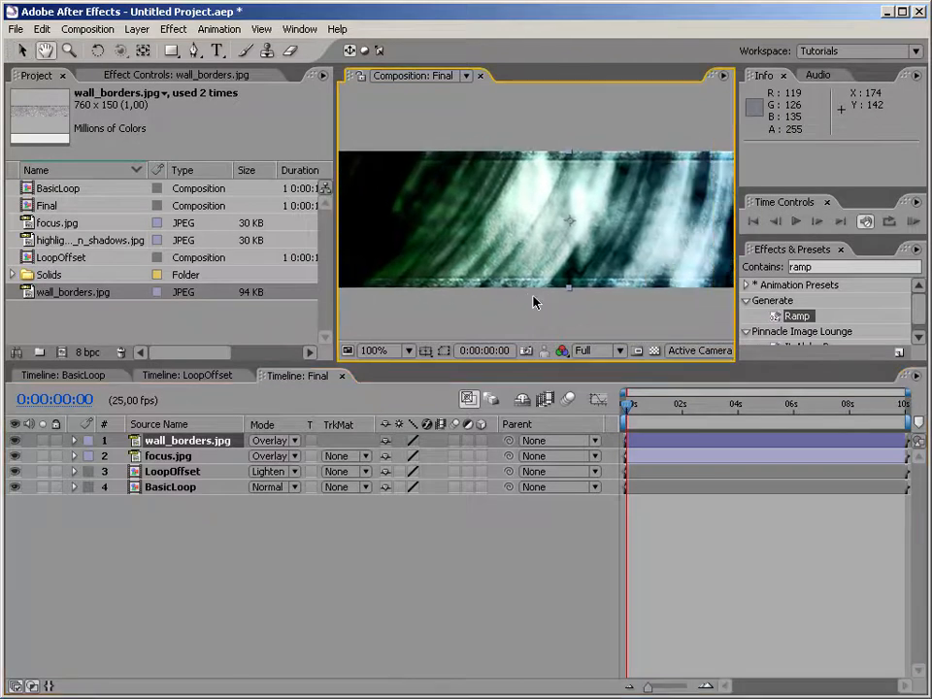
View the Final composition at 50% and scrub through its first six seconds.
{"action": "left_click", "coordinate": [407, 352]}
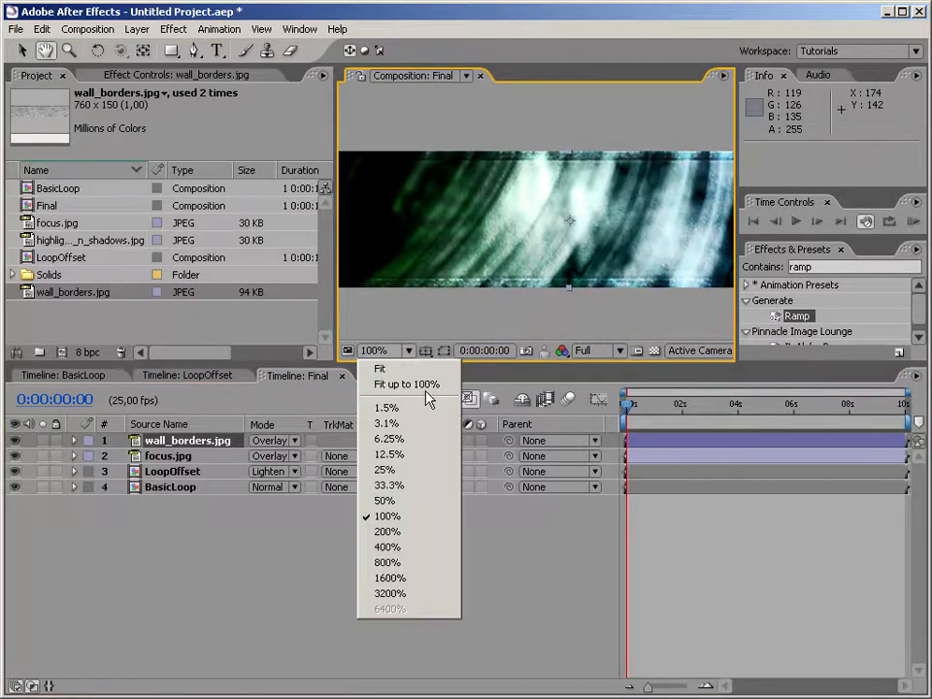
{"action": "left_click", "coordinate": [412, 501]}
{"action": "left_click_drag", "start_coordinate": [691, 281], "coordinate": [678, 275]}
{"action": "left_click_drag", "start_coordinate": [653, 409], "coordinate": [786, 431]}
Open the BasicLoop composition to review its layers, return to Final and scrub to 0:00:01:17 with no layer selected.
{"action": "left_click", "coordinate": [147, 488]}
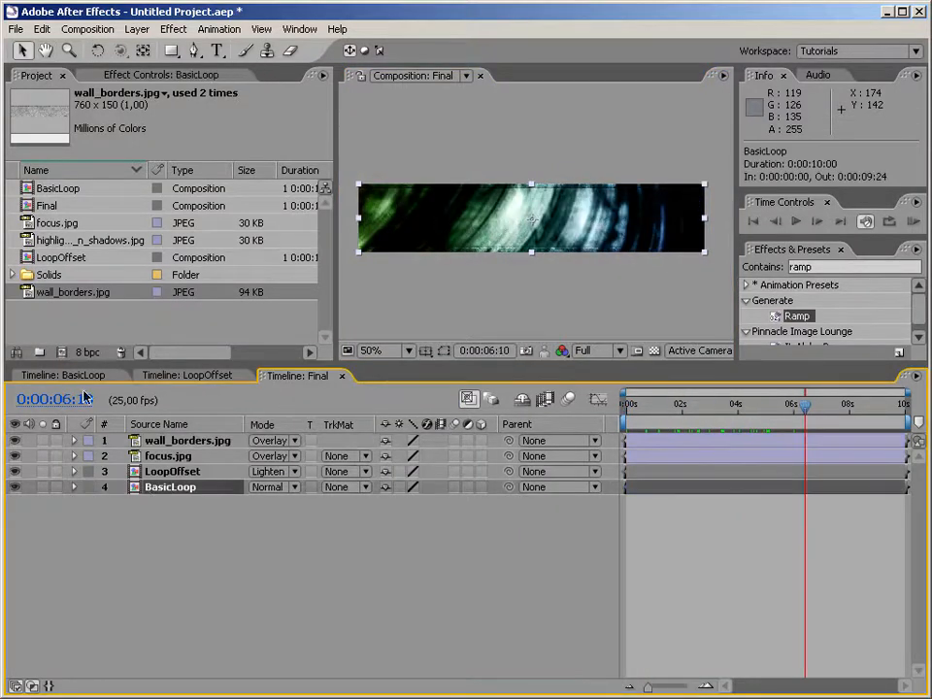
{"action": "left_click", "coordinate": [30, 191]}
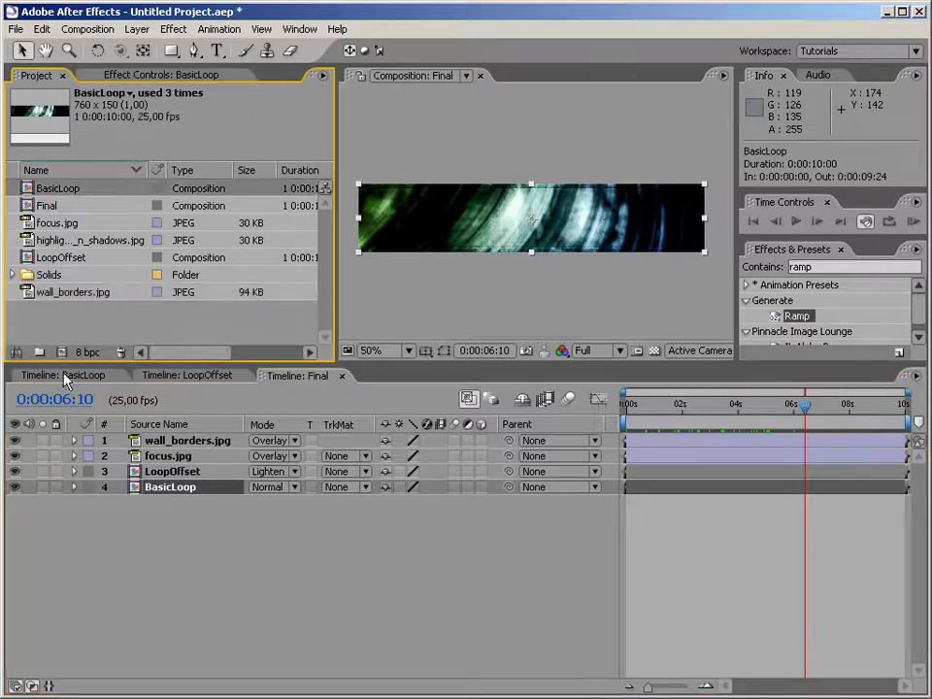
{"action": "double_click", "coordinate": [30, 190]}
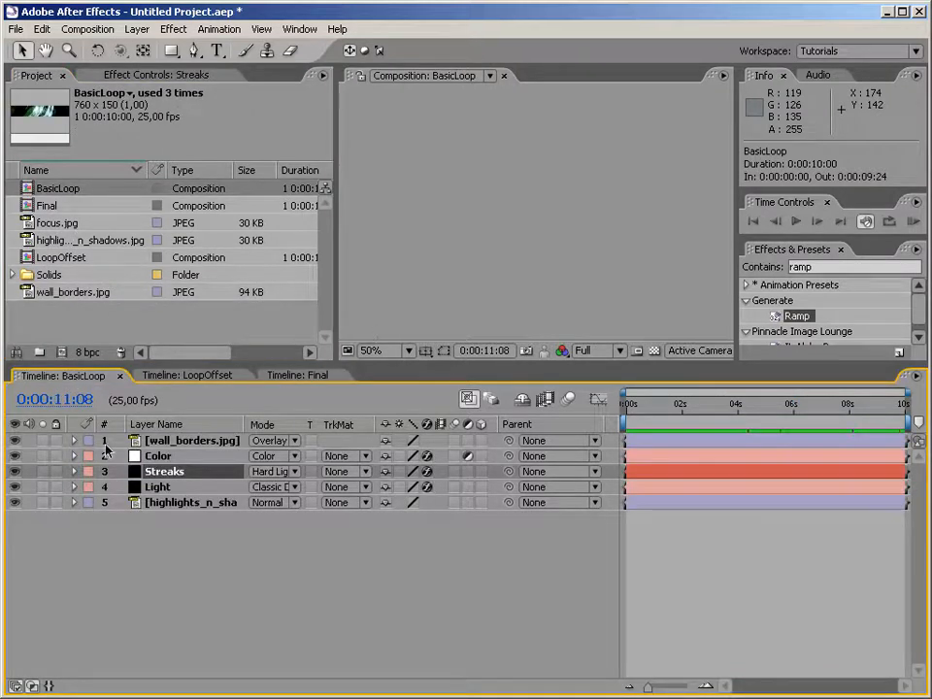
{"action": "mouse_move", "coordinate": [677, 415]}
{"action": "left_mouse_down"}
{"action": "mouse_move", "coordinate": [739, 406]}
{"action": "mouse_move", "coordinate": [684, 411]}
{"action": "left_mouse_up"}
{"action": "left_click", "coordinate": [319, 376]}
{"action": "left_click_drag", "start_coordinate": [824, 406], "coordinate": [671, 406]}
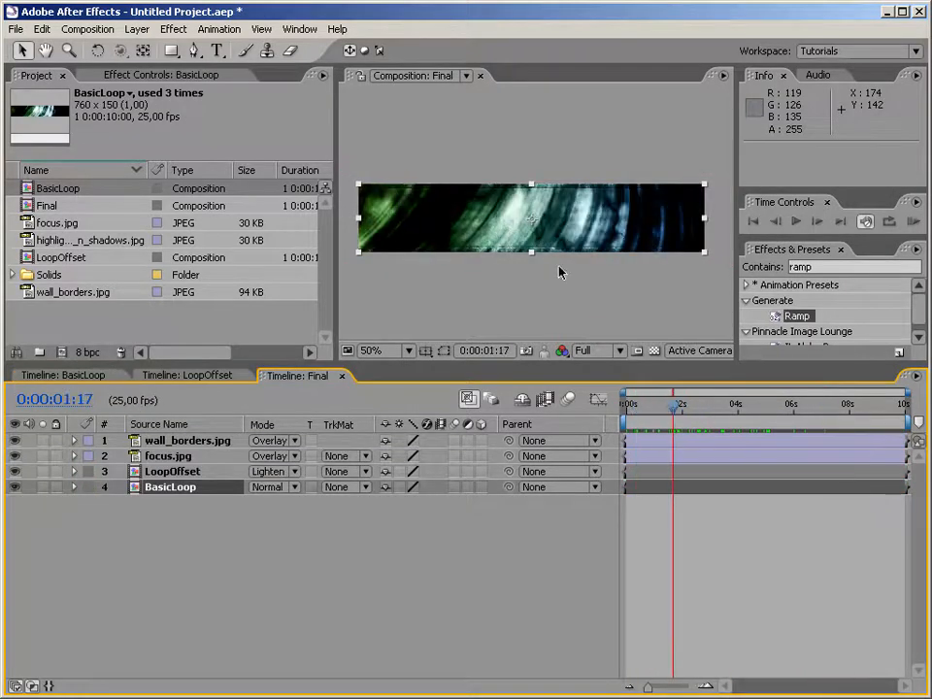
{"action": "left_click", "coordinate": [433, 308]}
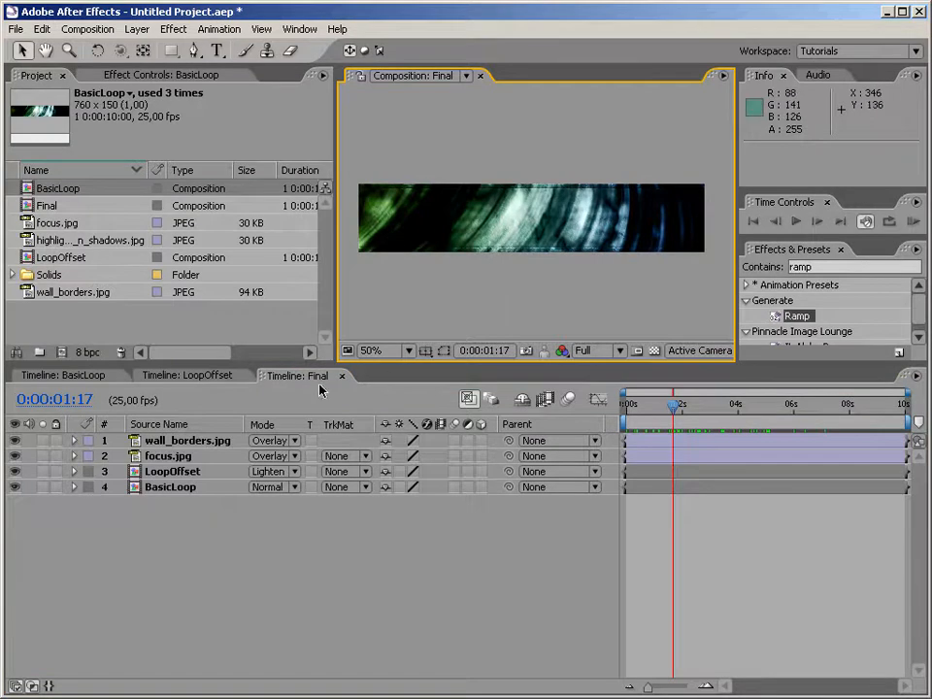
Add an adjustment layer above all layers in the Final composition and name it Glow.
{"action": "right_click", "coordinate": [243, 540]}
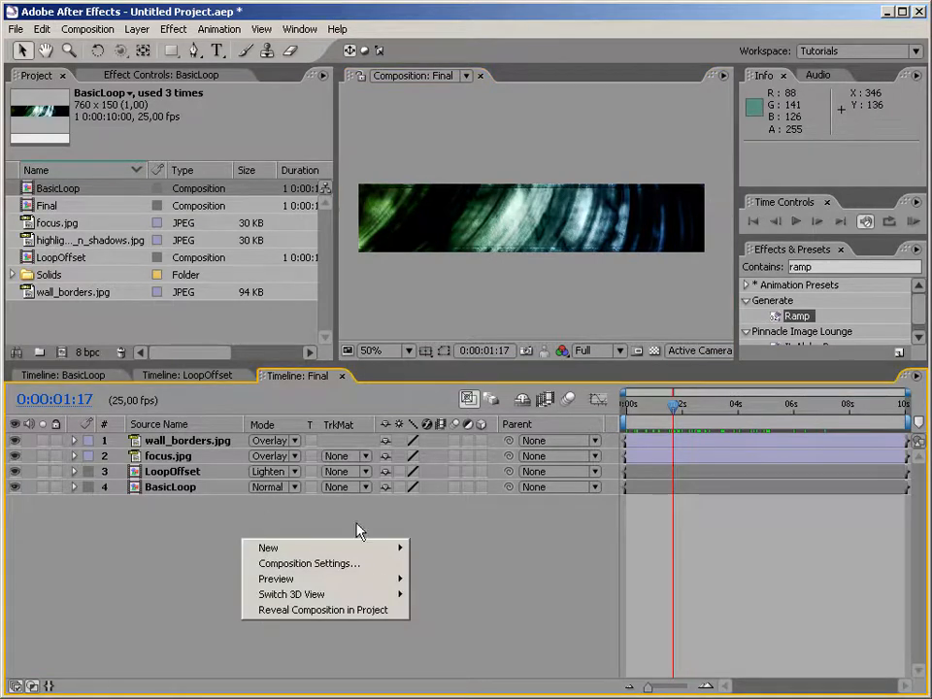
{"action": "mouse_move", "coordinate": [335, 550]}
{"action": "left_click", "coordinate": [496, 648]}
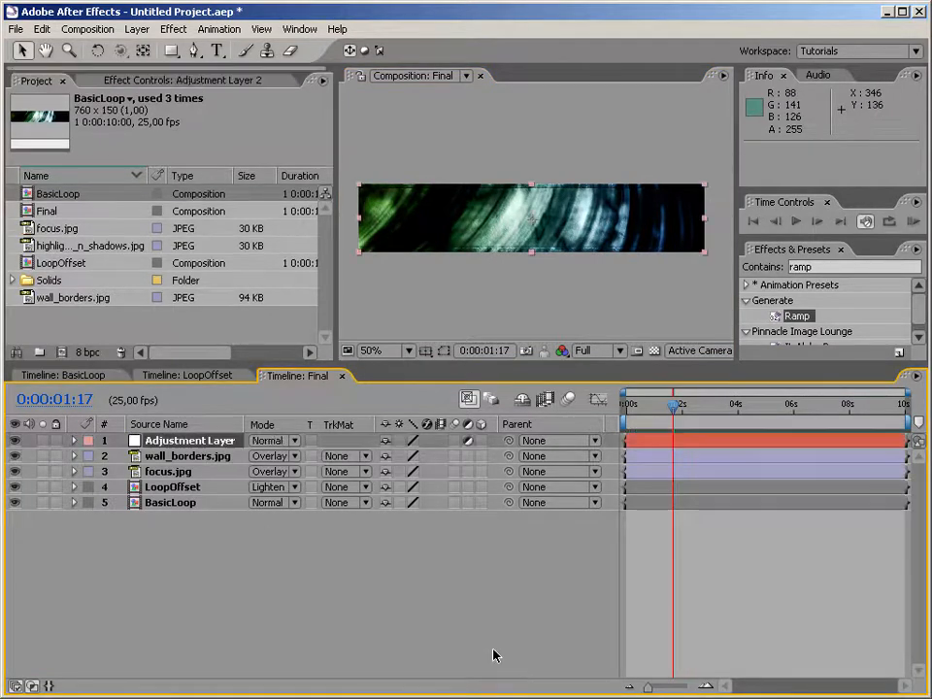
{"action": "key", "text": "Return"}
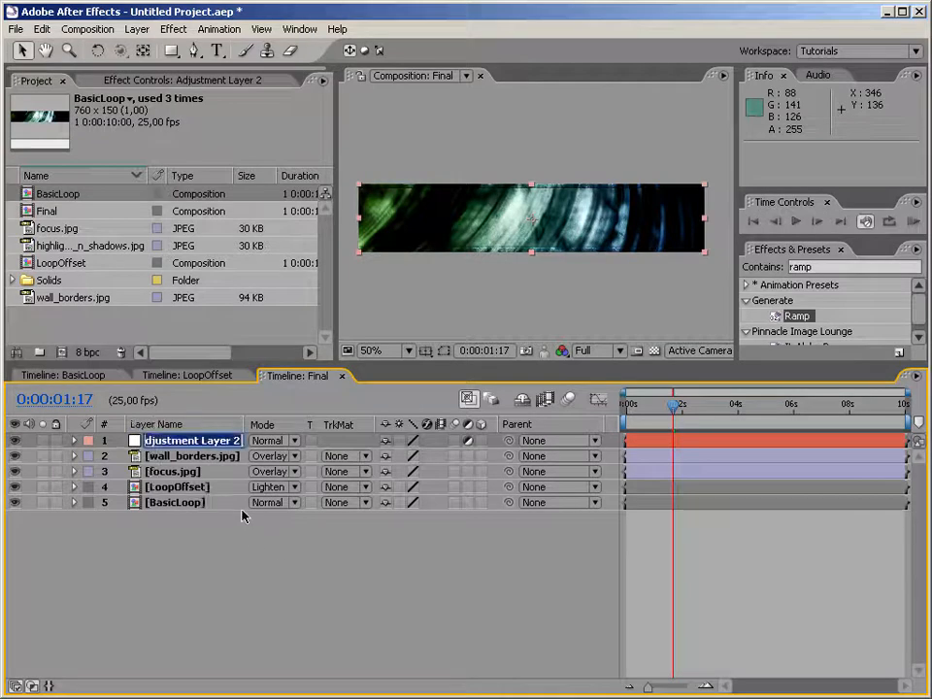
{"action": "type", "text": "Glow"}
{"action": "key", "text": "Return"}
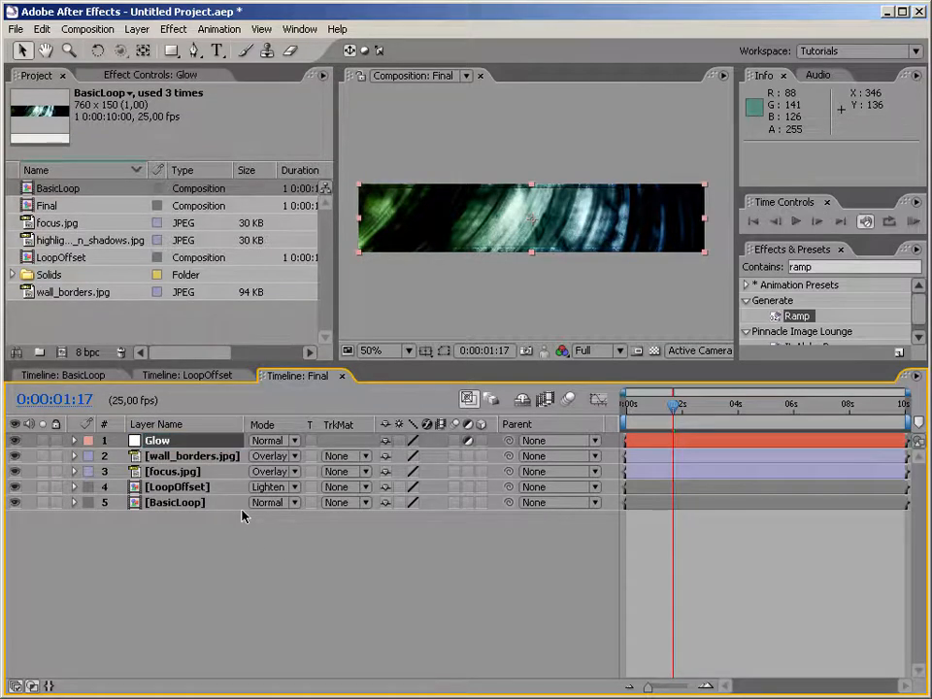
Apply the Stylize Glow effect to the Glow adjustment layer and set its Glow Threshold to 90.2%.
{"action": "left_click", "coordinate": [832, 266]}
{"action": "type", "text": "glow"}
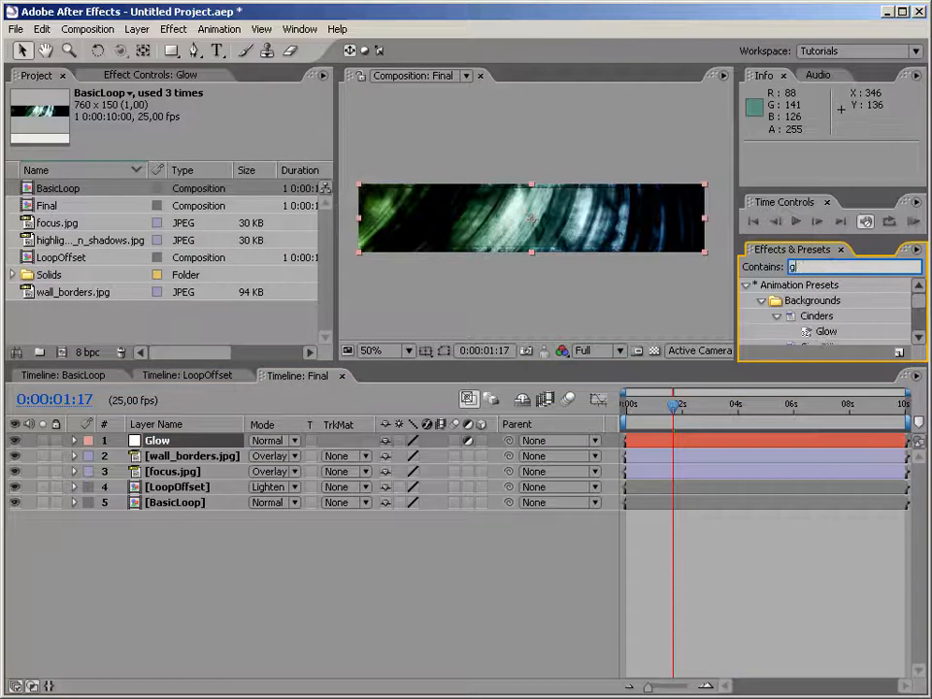
{"action": "left_click", "coordinate": [746, 288]}
{"action": "left_click_drag", "start_coordinate": [920, 312], "coordinate": [916, 327]}
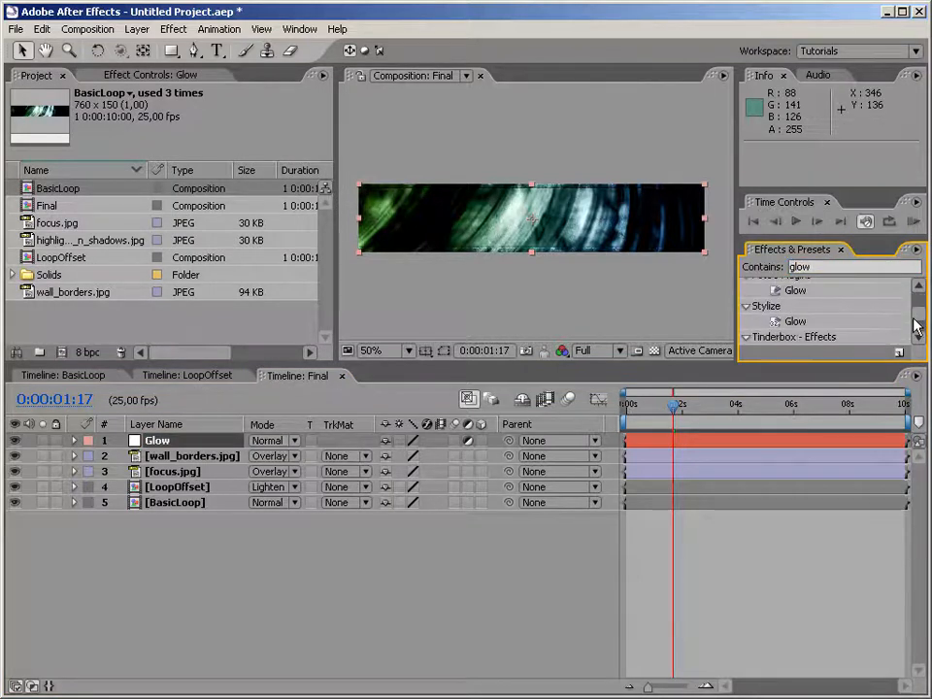
{"action": "left_click_drag", "start_coordinate": [793, 324], "coordinate": [167, 444]}
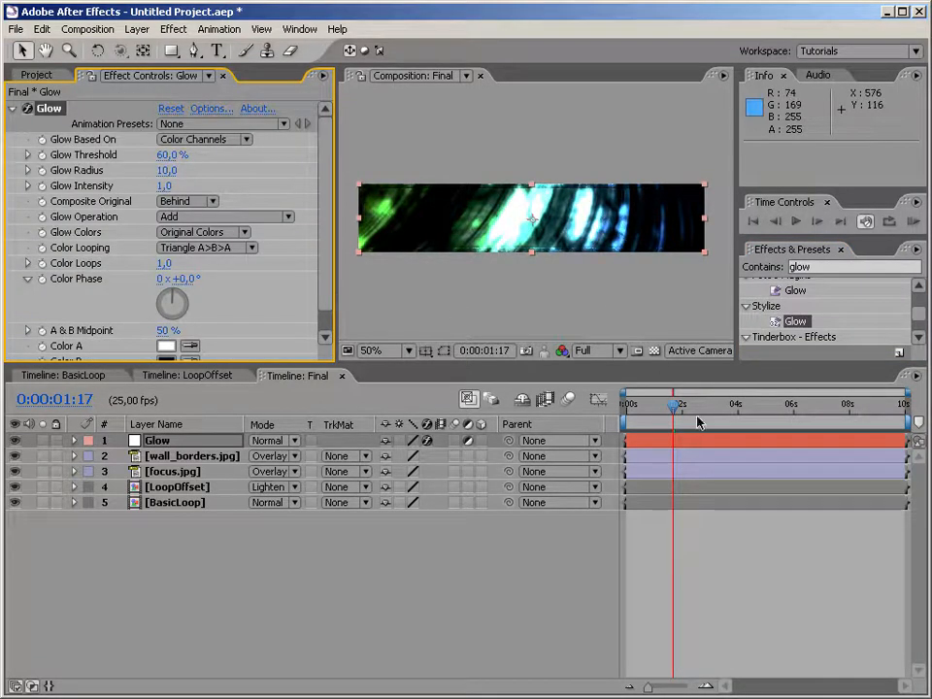
{"action": "key", "text": "/"}
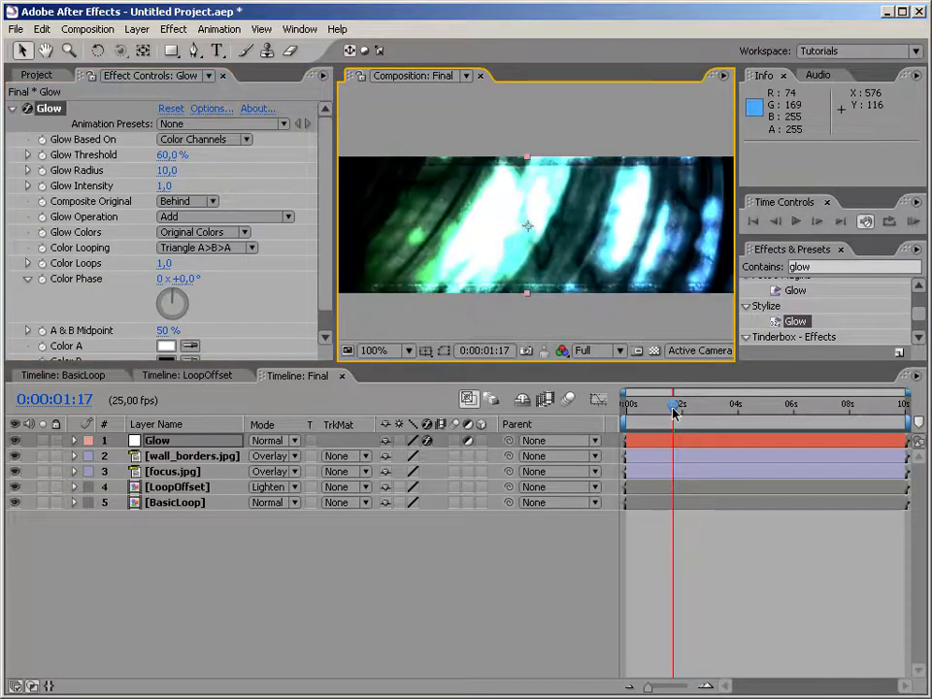
{"action": "left_click_drag", "start_coordinate": [165, 154], "coordinate": [232, 154]}
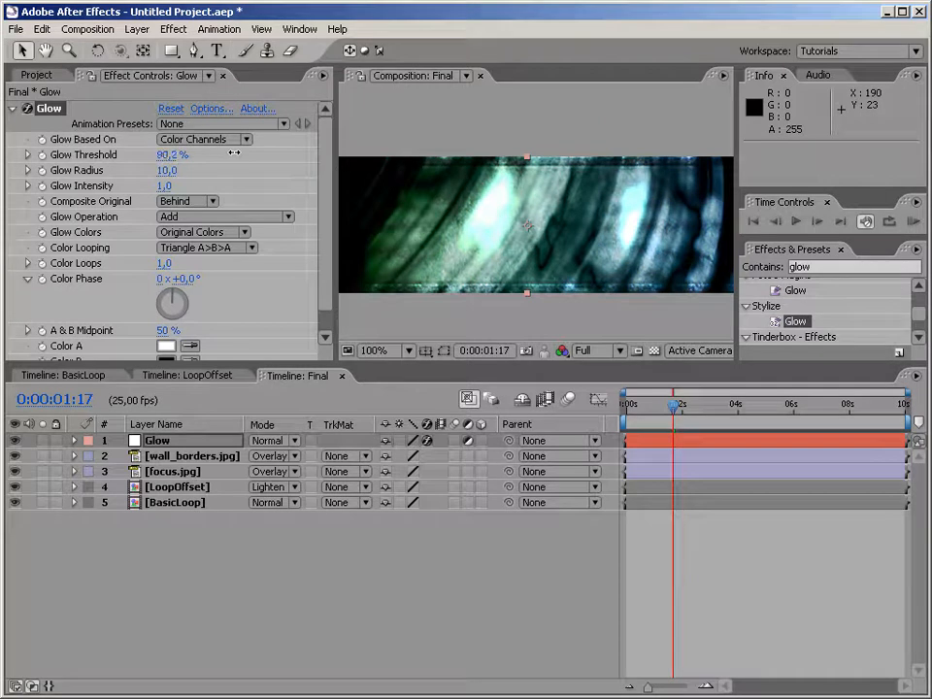
Set the glow's Color A to a saturated orange with hue 40° and switch Glow Colors to A & B Colors.
{"action": "scroll", "coordinate": [315, 269], "scroll_direction": "down", "scroll_amount": 1}
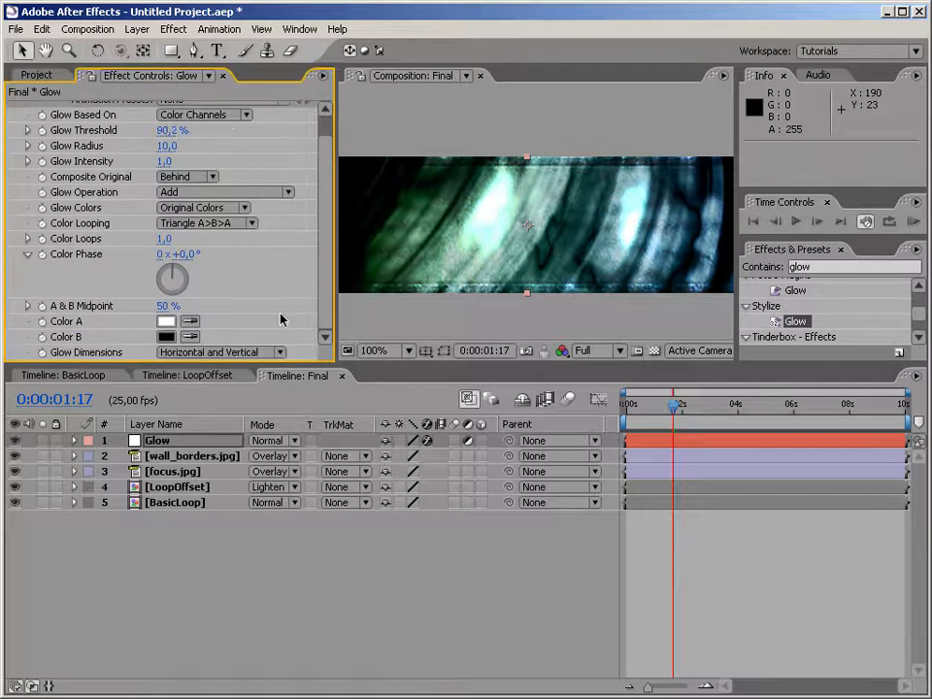
{"action": "left_click", "coordinate": [175, 321]}
{"action": "left_click_drag", "start_coordinate": [557, 582], "coordinate": [555, 616]}
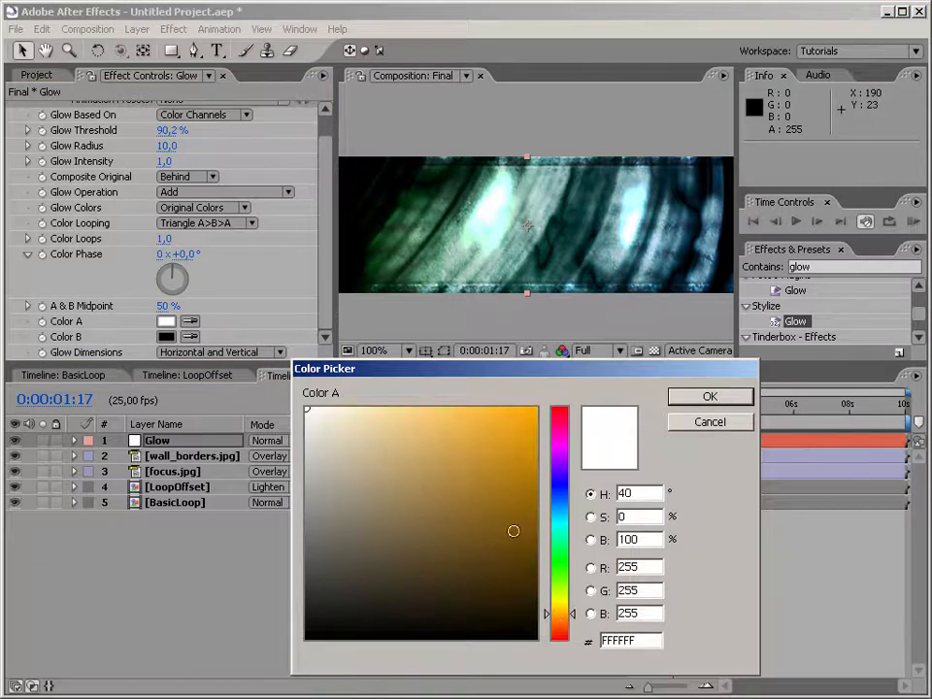
{"action": "left_click_drag", "start_coordinate": [532, 417], "coordinate": [579, 372]}
{"action": "left_click", "coordinate": [709, 397]}
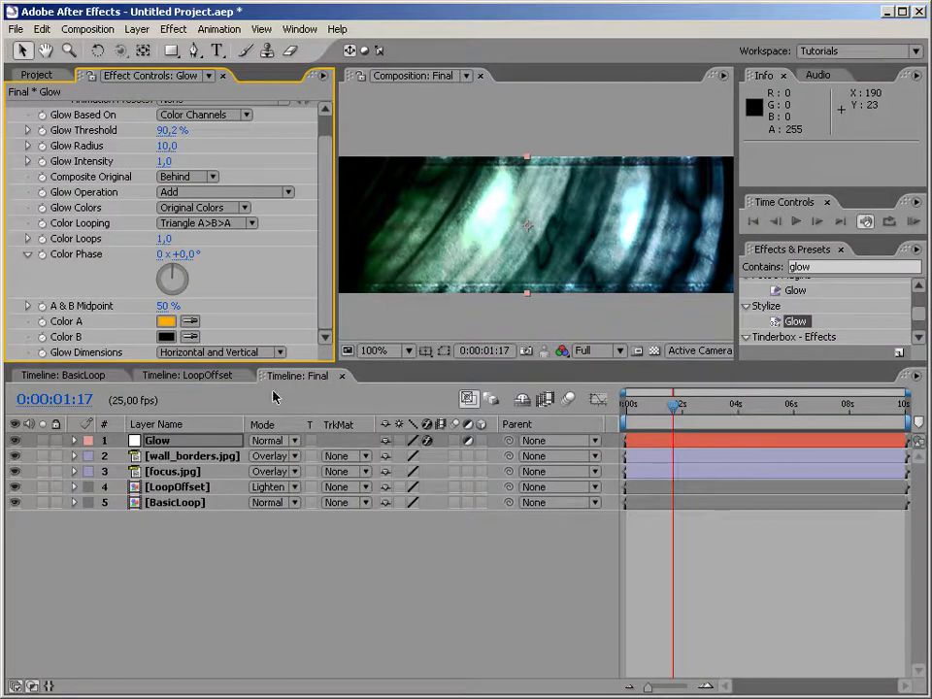
{"action": "left_click", "coordinate": [199, 209]}
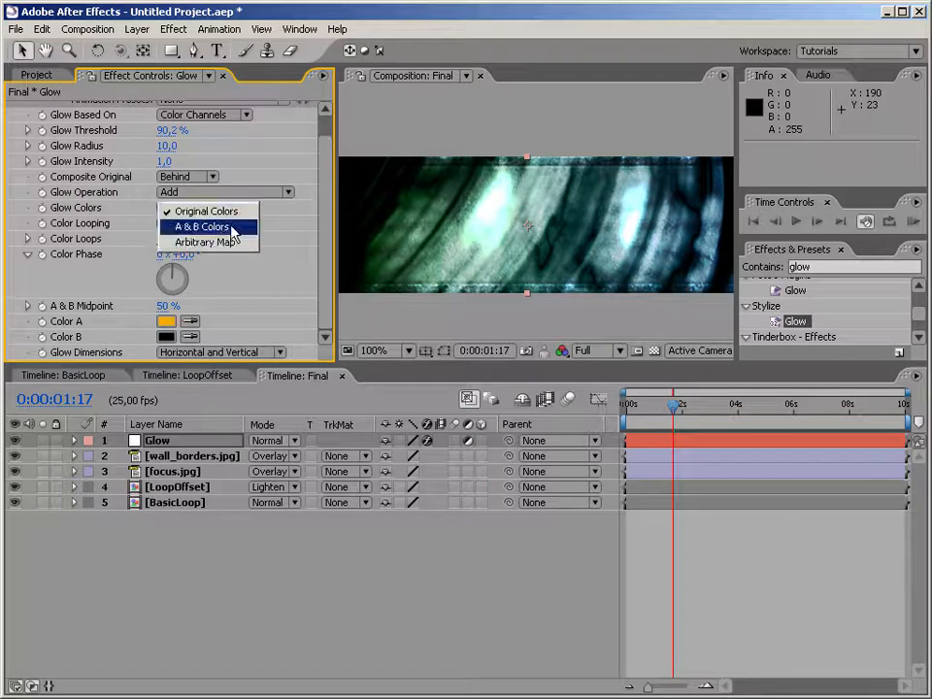
{"action": "left_click", "coordinate": [230, 226]}
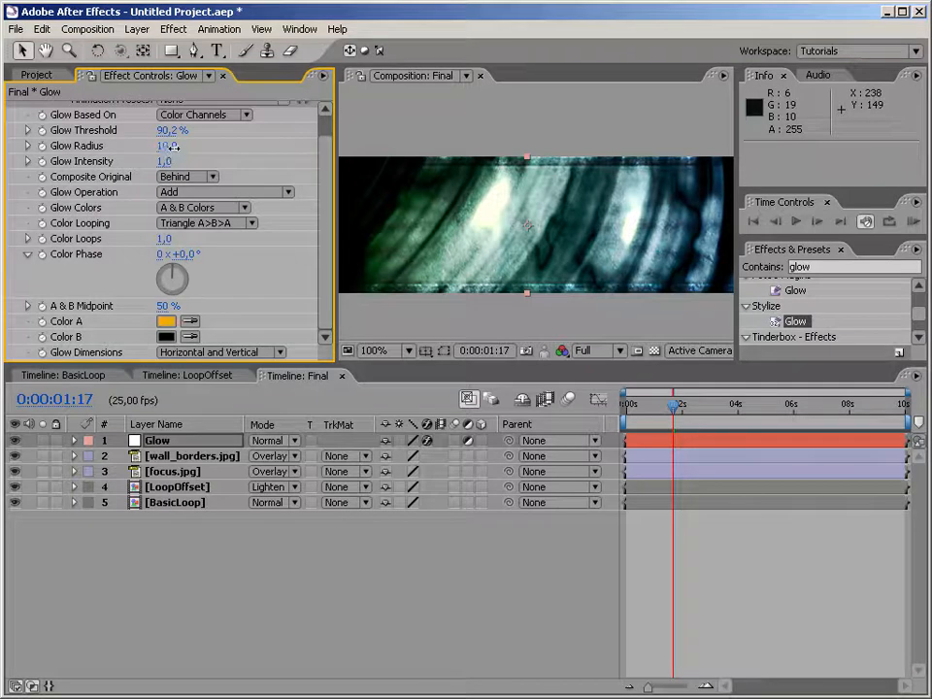
Tune the Glow effect to a radius of 78, an intensity of 1.0 and a threshold of 89.8%, checking it at 0:00:06:01.
{"action": "mouse_move", "coordinate": [198, 147]}
{"action": "left_mouse_down"}
{"action": "mouse_move", "coordinate": [163, 133]}
{"action": "mouse_move", "coordinate": [188, 147]}
{"action": "left_mouse_up"}
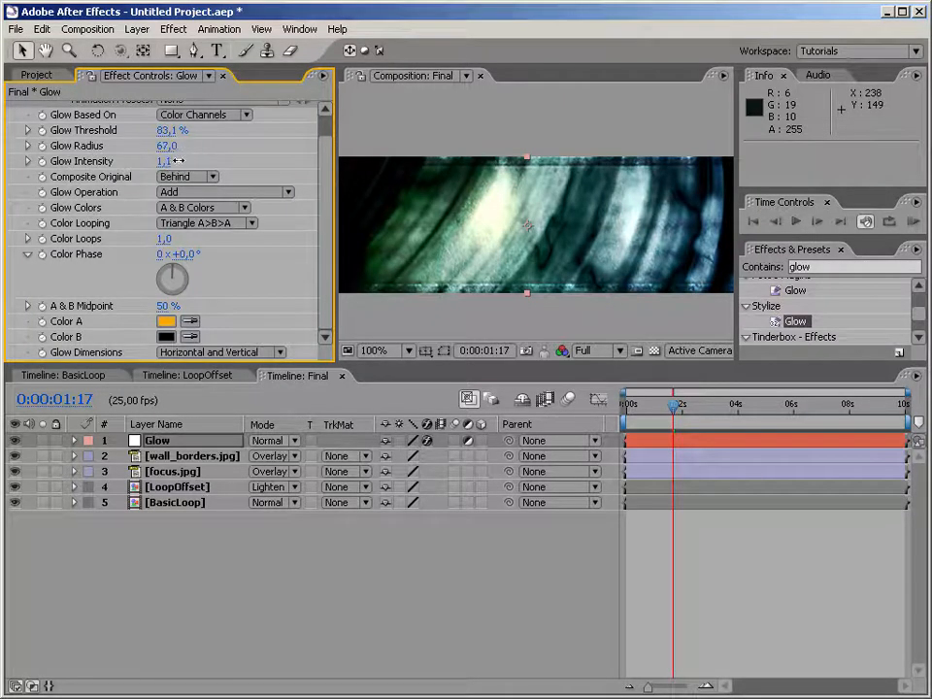
{"action": "left_click_drag", "start_coordinate": [644, 406], "coordinate": [796, 408]}
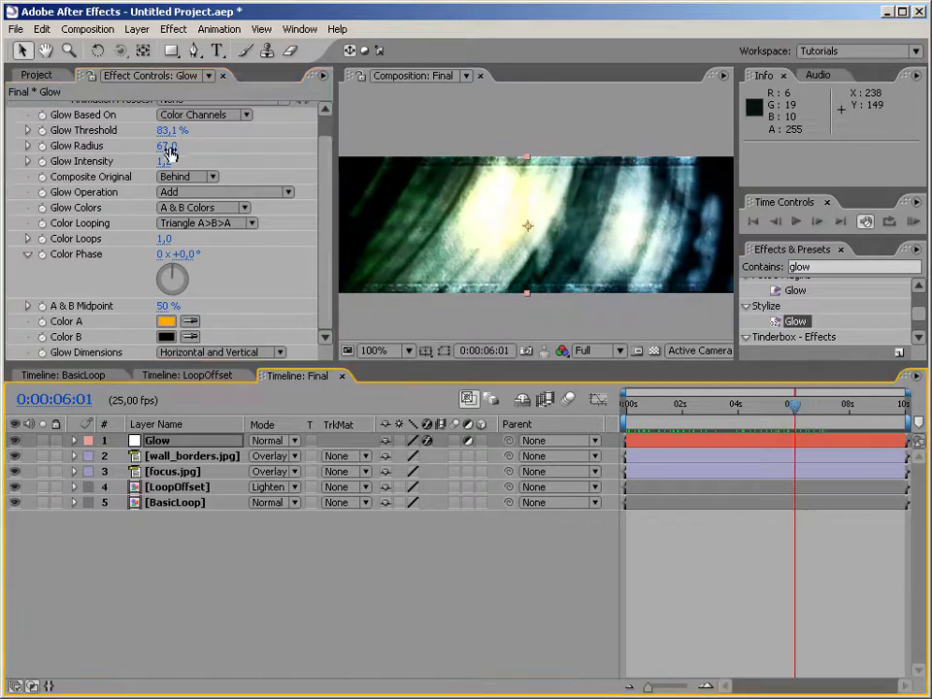
{"action": "left_click_drag", "start_coordinate": [155, 145], "coordinate": [182, 153]}
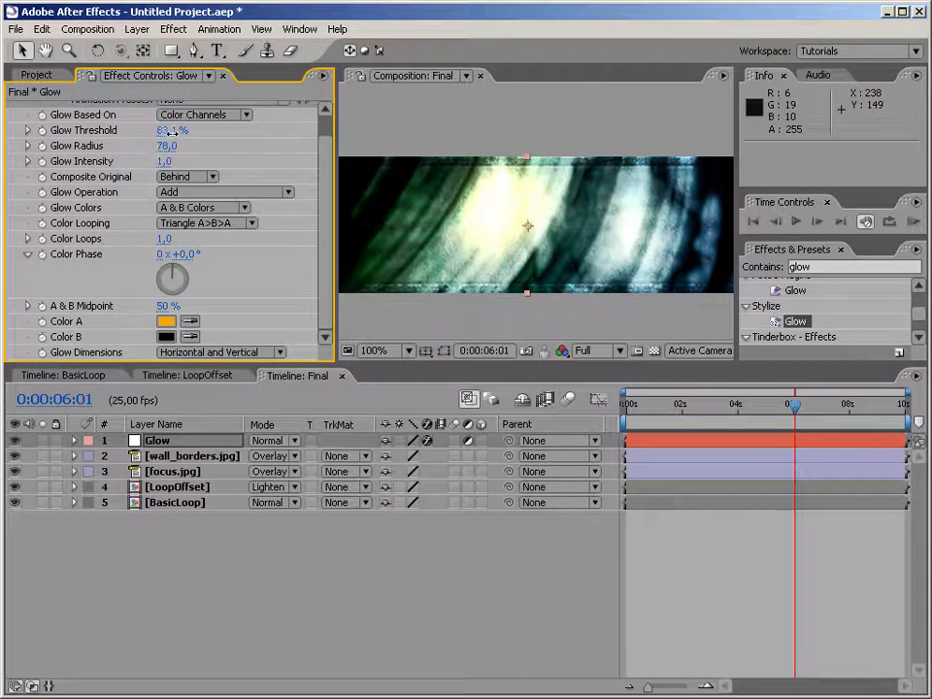
{"action": "left_click_drag", "start_coordinate": [173, 130], "coordinate": [193, 131]}
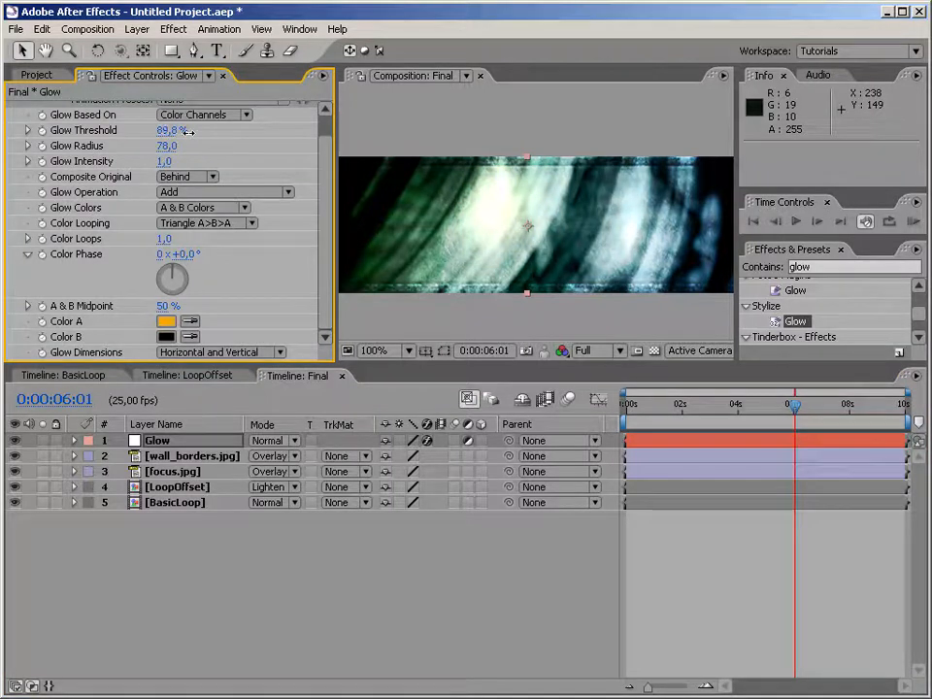
Scrub the Final composition back to the first frame at 50% zoom and maximize its view to review the glow.
{"action": "left_click", "coordinate": [384, 350]}
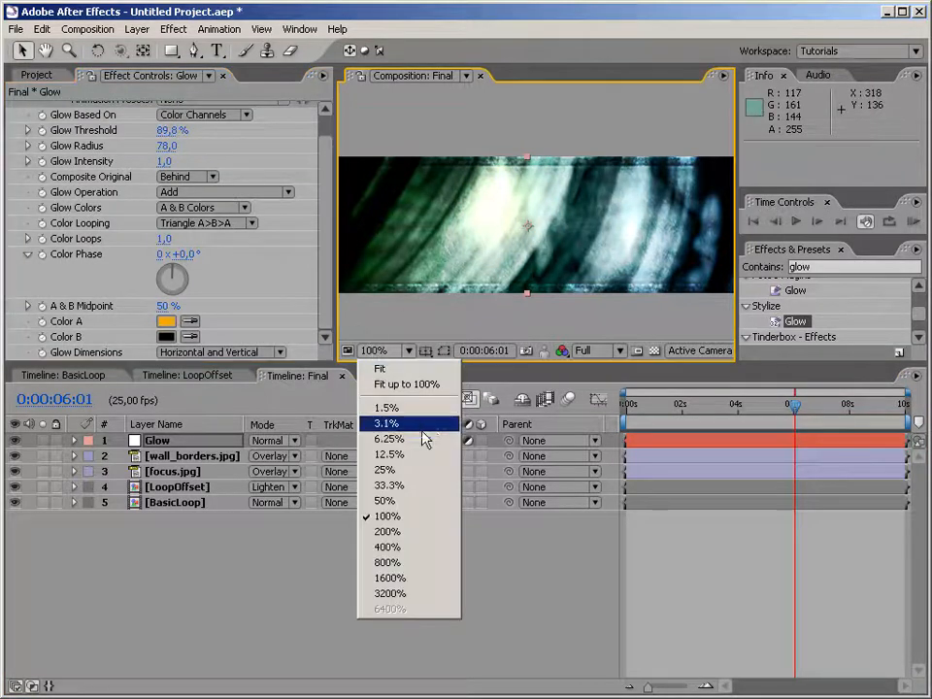
{"action": "left_click", "coordinate": [422, 502]}
{"action": "left_click", "coordinate": [772, 413]}
{"action": "left_click_drag", "start_coordinate": [772, 415], "coordinate": [621, 410]}
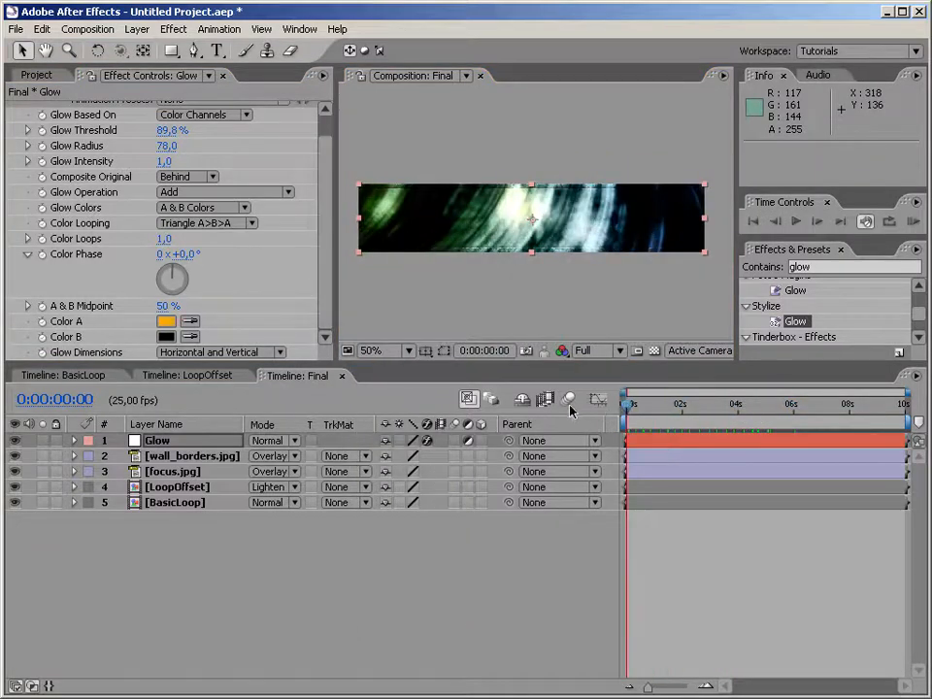
{"action": "key", "text": "grave"}
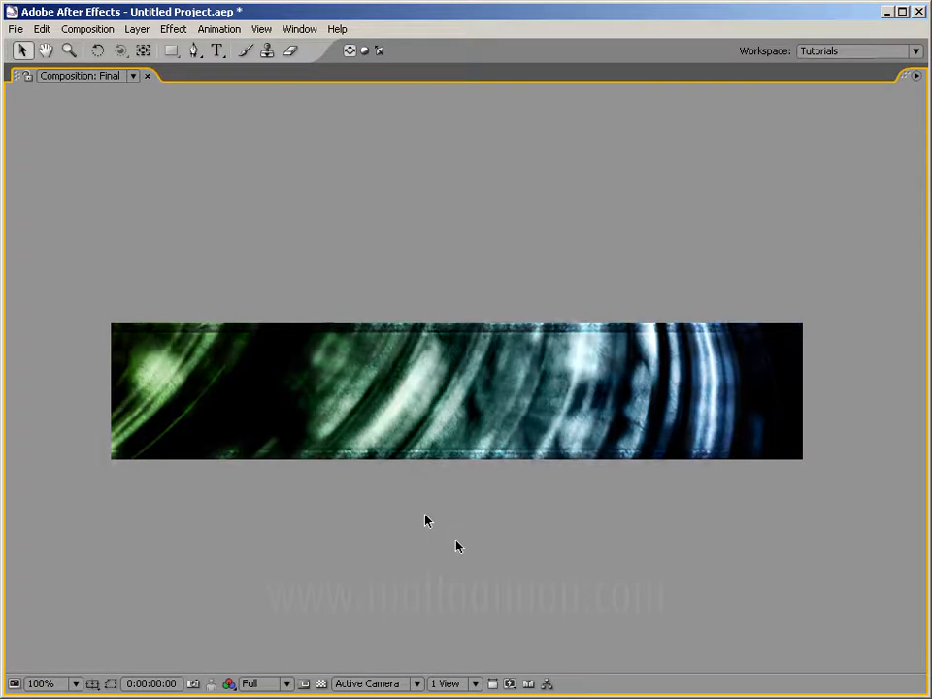